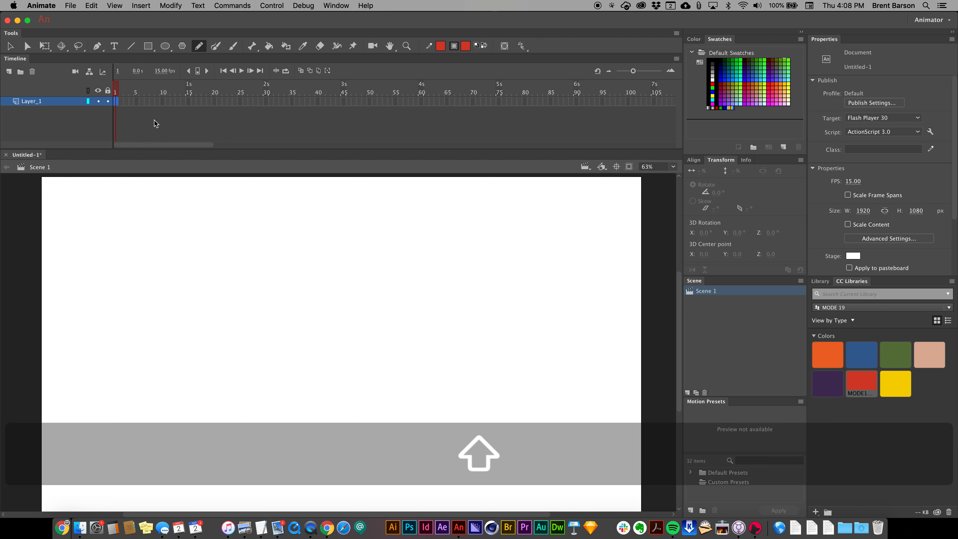
# - Insert a frame at frame 1 of Layer_1
pyautogui.click(156, 101)
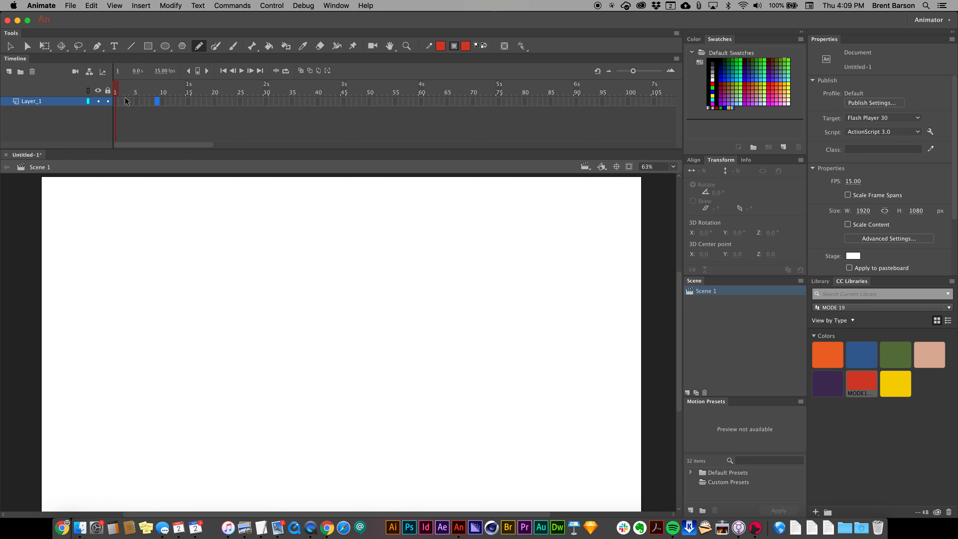
pyautogui.moveTo(117, 87); pyautogui.dragTo(251, 105)
pyautogui.click(259, 114)
pyautogui.rightClick(117, 102)
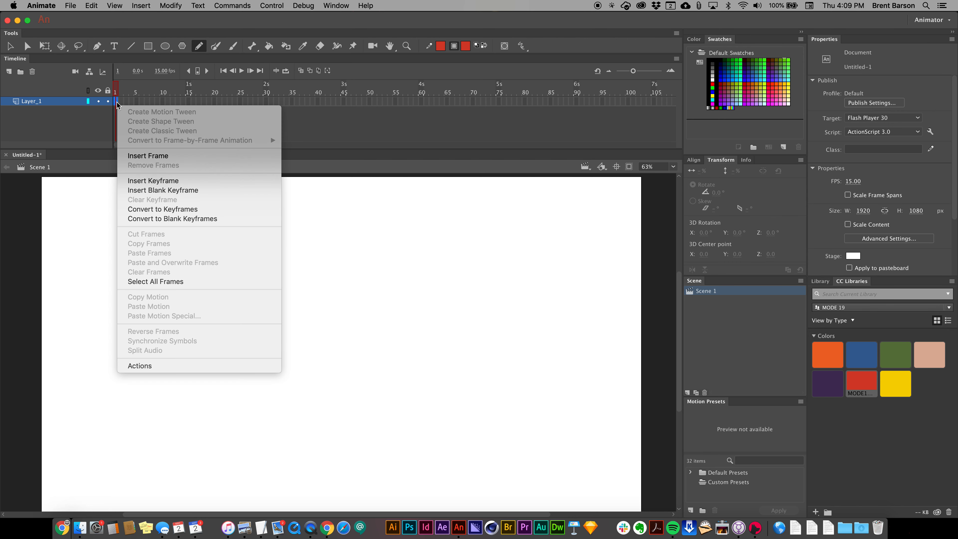
pyautogui.click(134, 155)
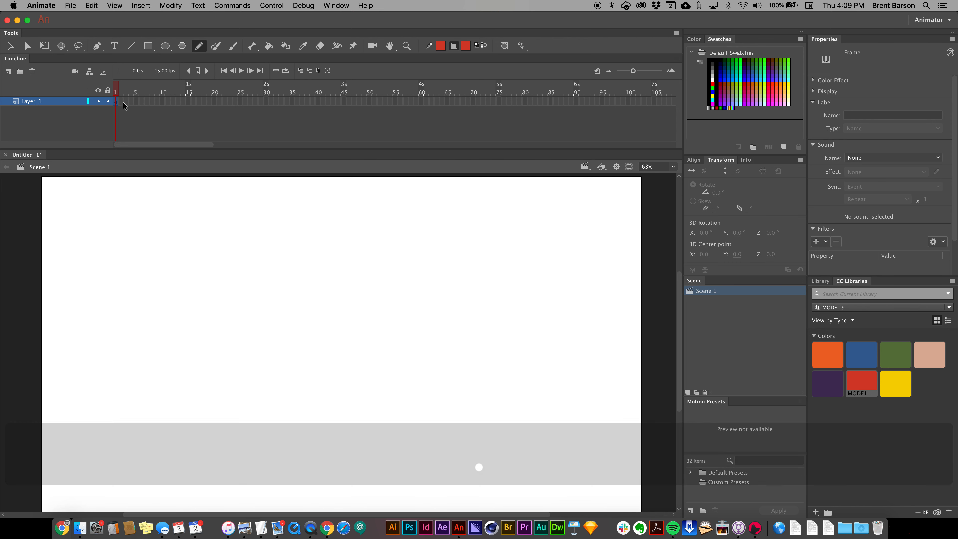
# - Insert a blank keyframe at frame 2 of Layer_1 and step back and forth between frames 1 and 2
pyautogui.click(123, 102)
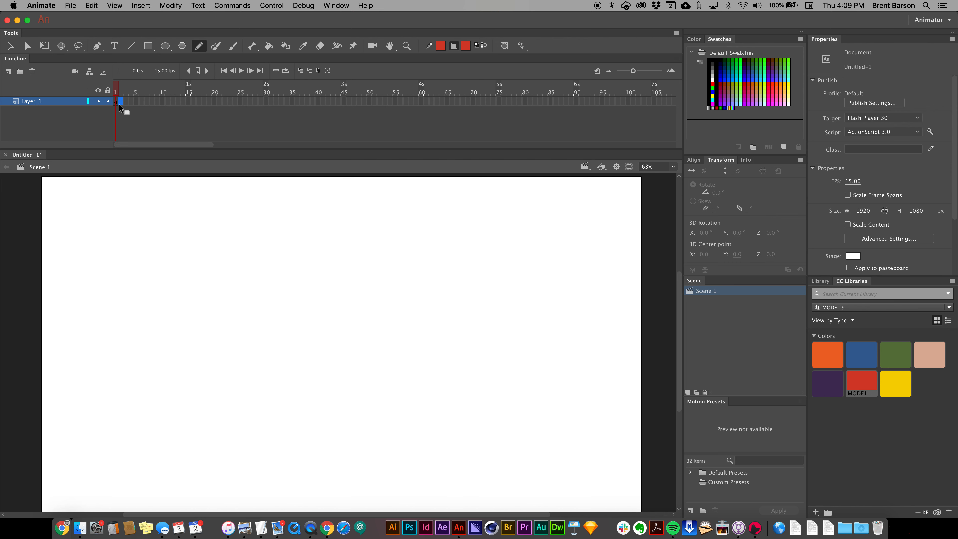
pyautogui.press('F7')
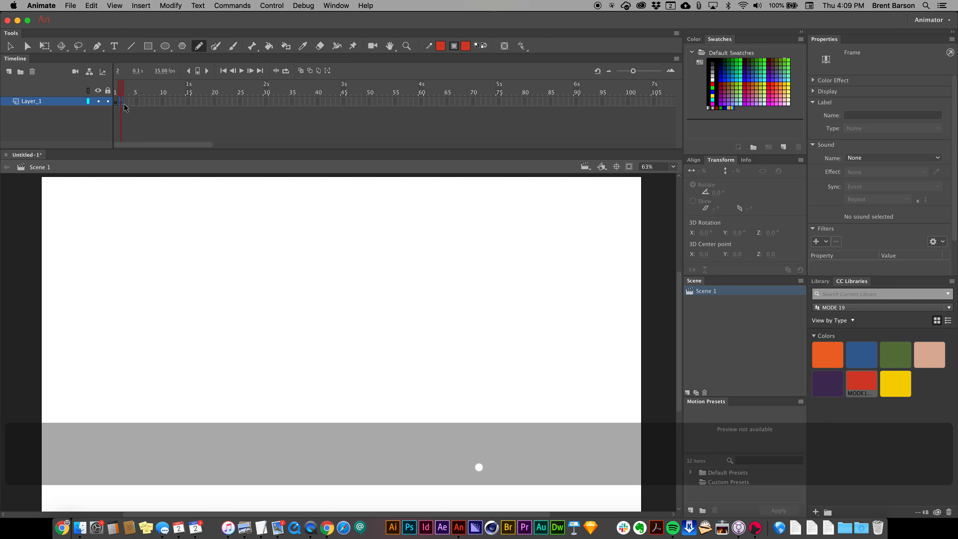
pyautogui.press(',')
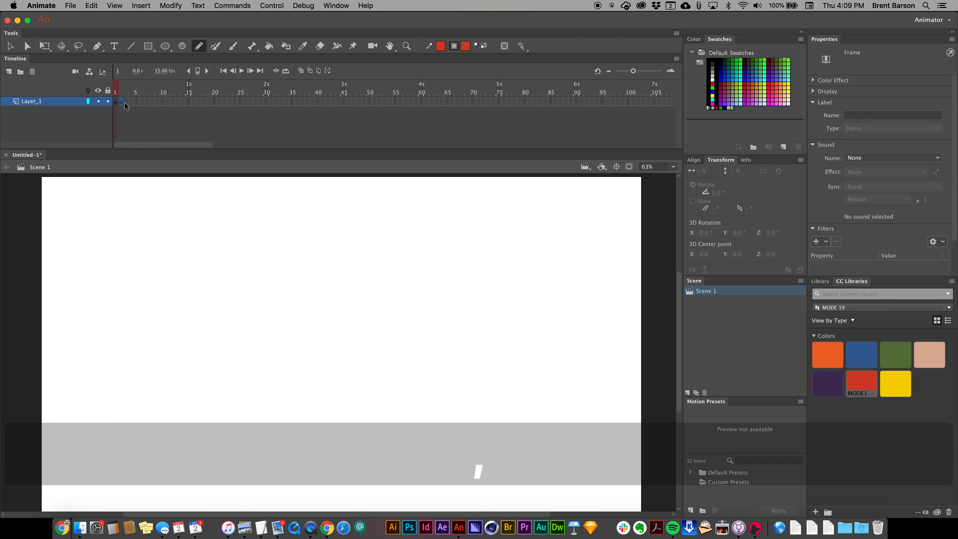
pyautogui.press('.')
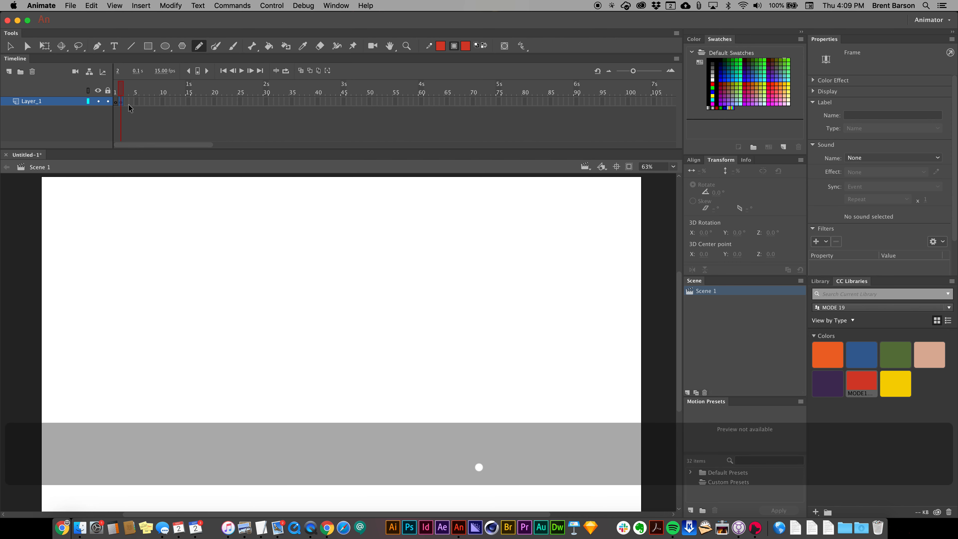
# - Draw a rough red loop near the middle of the stage on frame 1 with the Pencil tool and compare it with frame 2
pyautogui.click(115, 102)
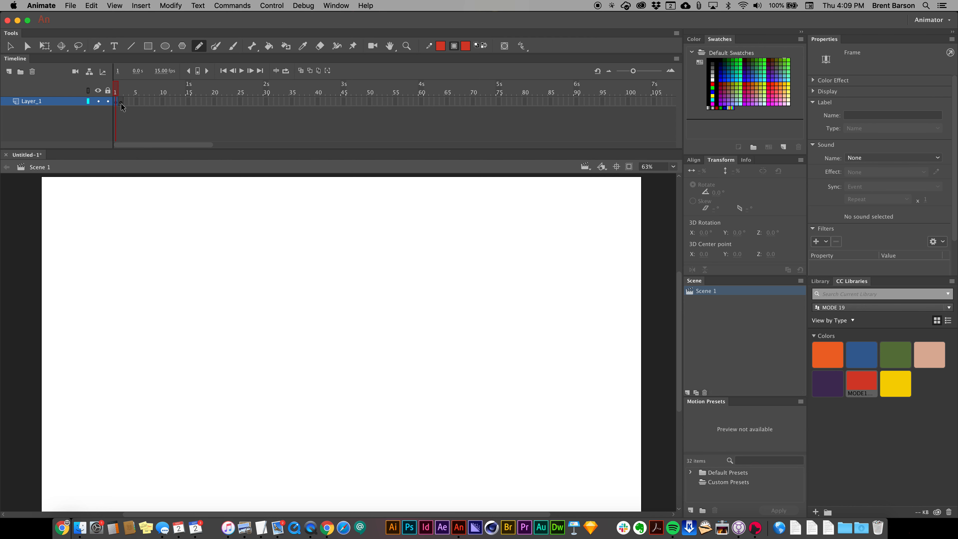
pyautogui.click(121, 103)
pyautogui.click(117, 103)
pyautogui.click(117, 105)
pyautogui.moveTo(310, 289)
pyautogui.mouseDown()
pyautogui.moveTo(288, 375)
pyautogui.moveTo(311, 262)
pyautogui.mouseUp()
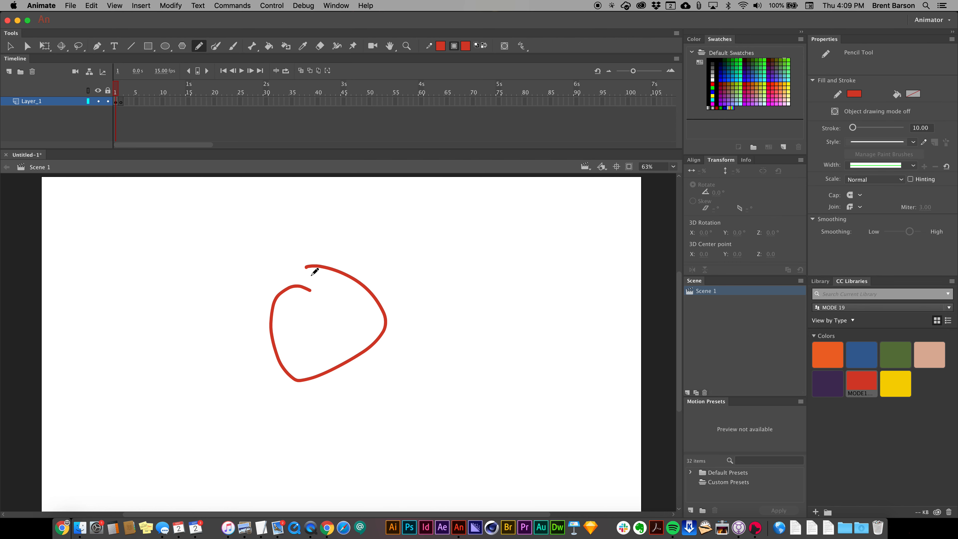
pyautogui.click(121, 110)
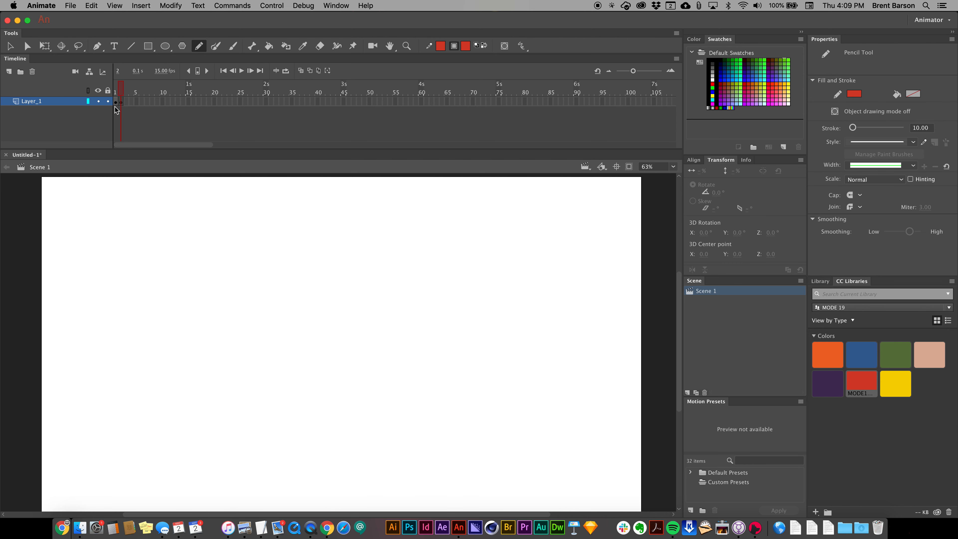
pyautogui.click(116, 106)
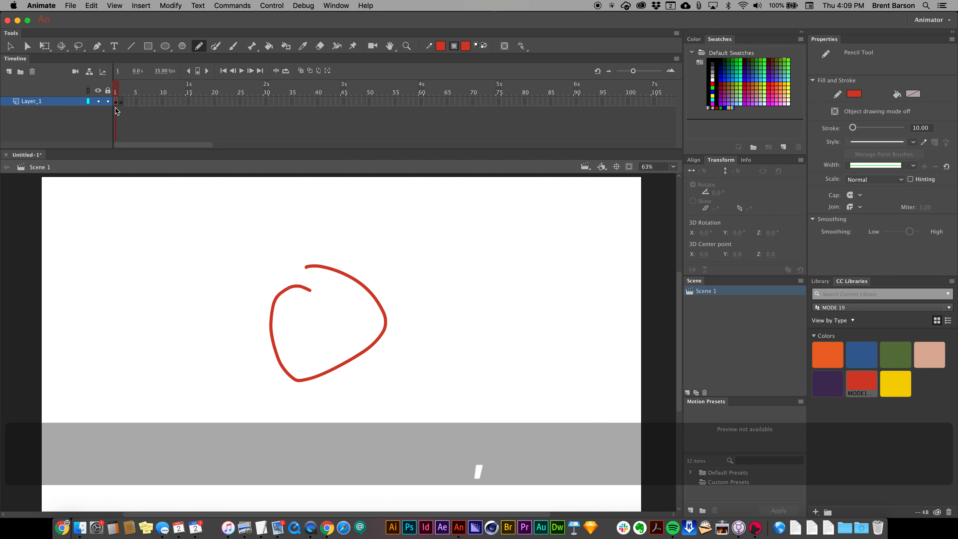
pyautogui.click(120, 103)
pyautogui.click(116, 104)
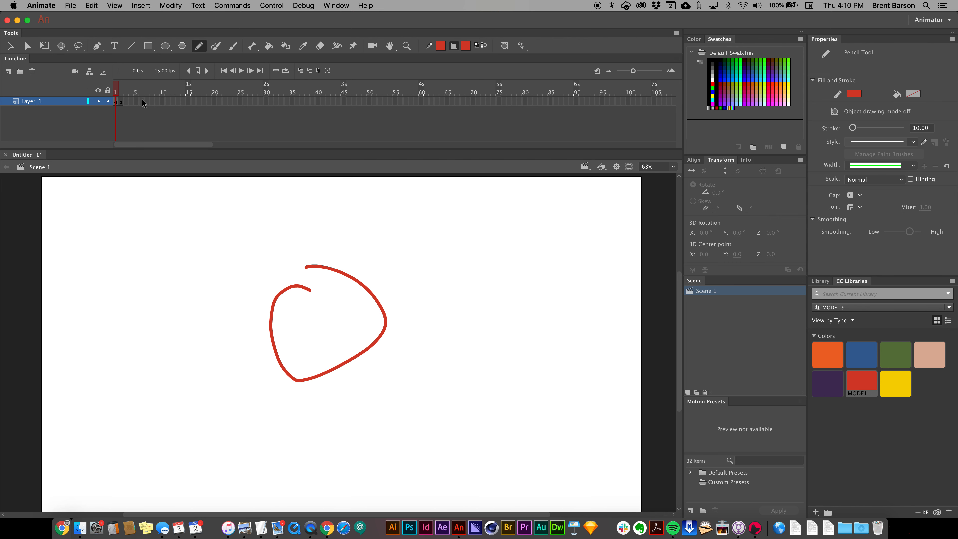
# - Clear the test drawing and keyframes from frames 1 to 7 of Layer_1
pyautogui.moveTo(148, 102); pyautogui.dragTo(116, 102)
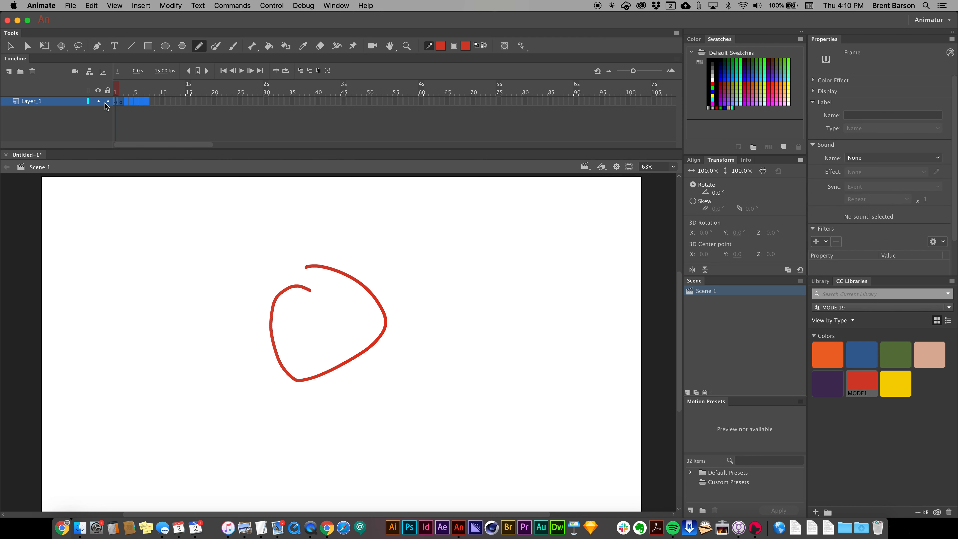
pyautogui.rightClick(140, 102)
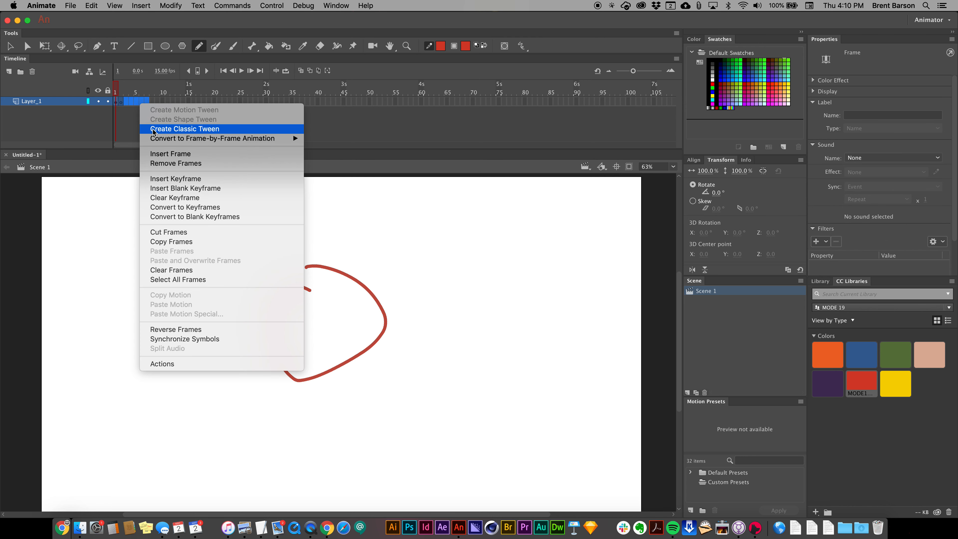
pyautogui.click(166, 270)
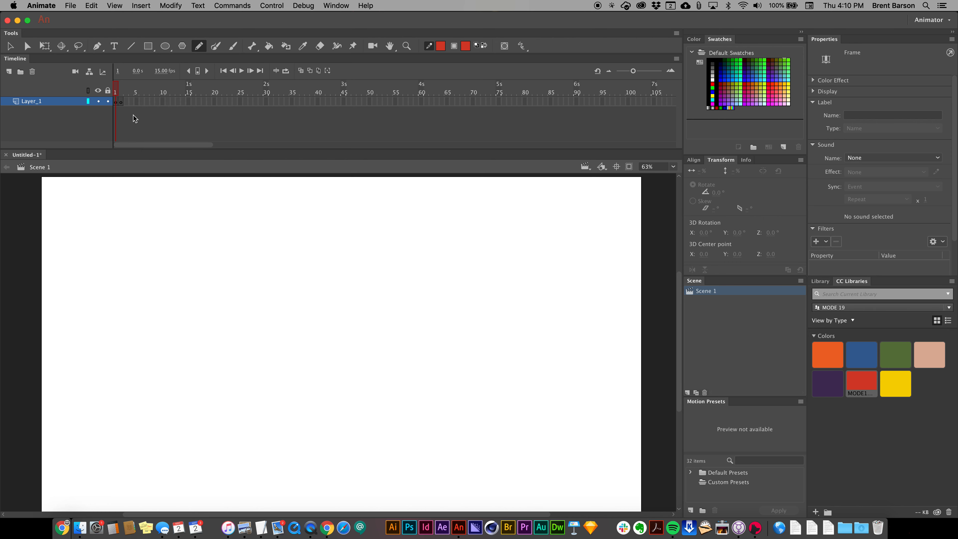
pyautogui.click(115, 102)
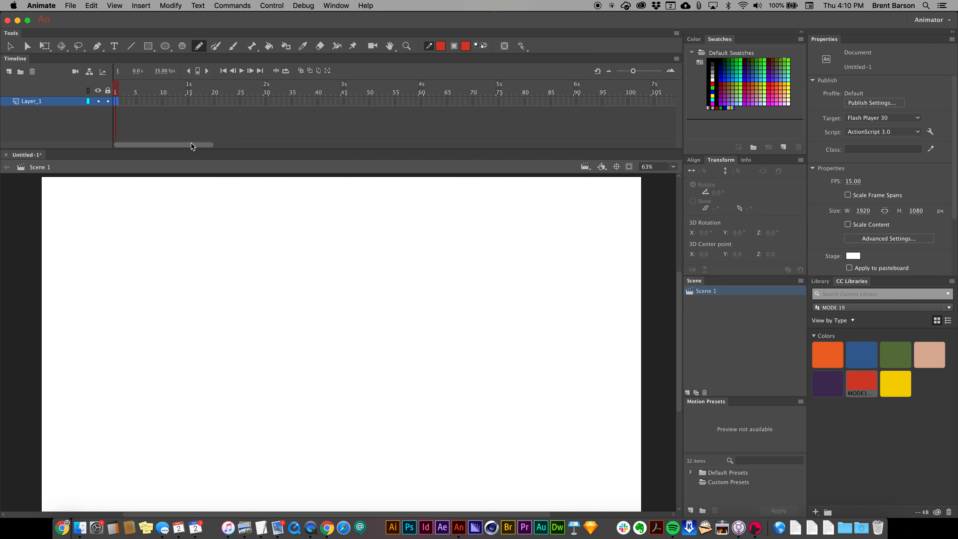
# - Insert a blank keyframe at frame 1 and try inserting a frame at frame 3
pyautogui.press('F7')
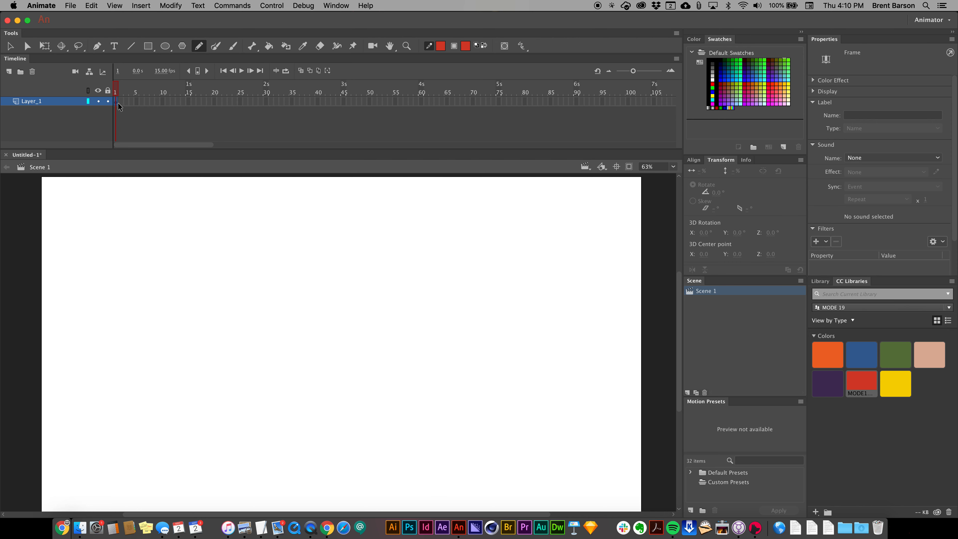
pyautogui.rightClick(124, 101)
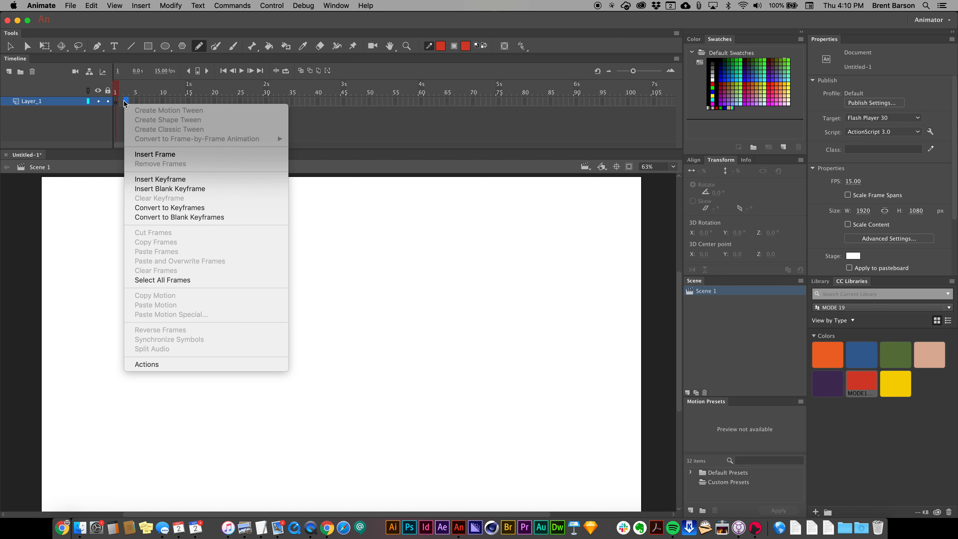
pyautogui.click(147, 154)
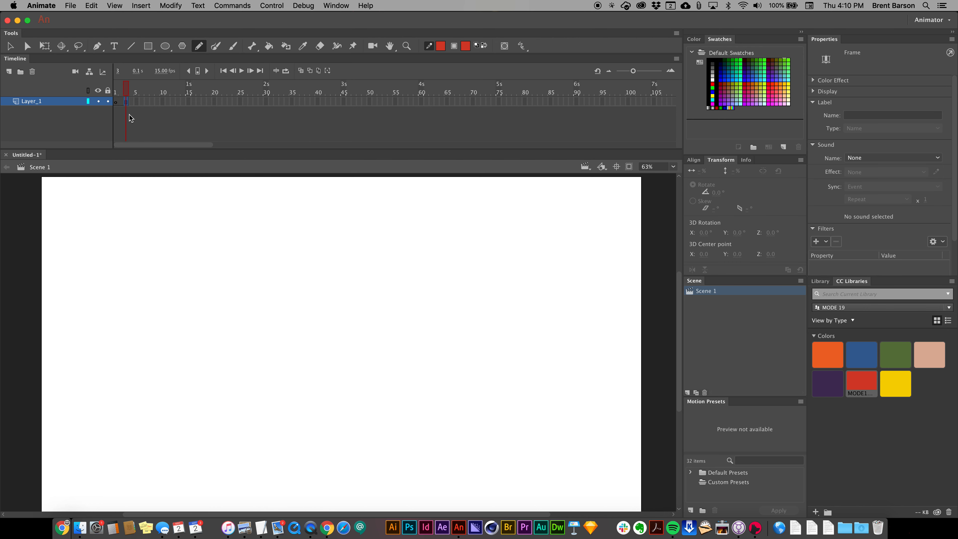
# - Undo the frame insertion at frame 3 and remove the remaining frame at frame 1
pyautogui.press('super+z')
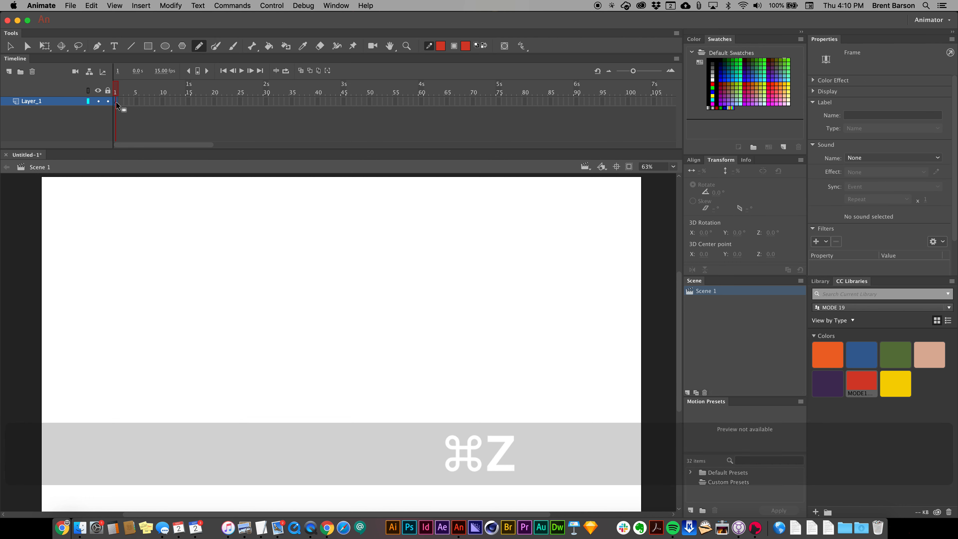
pyautogui.hotkey('shift', 'F5')
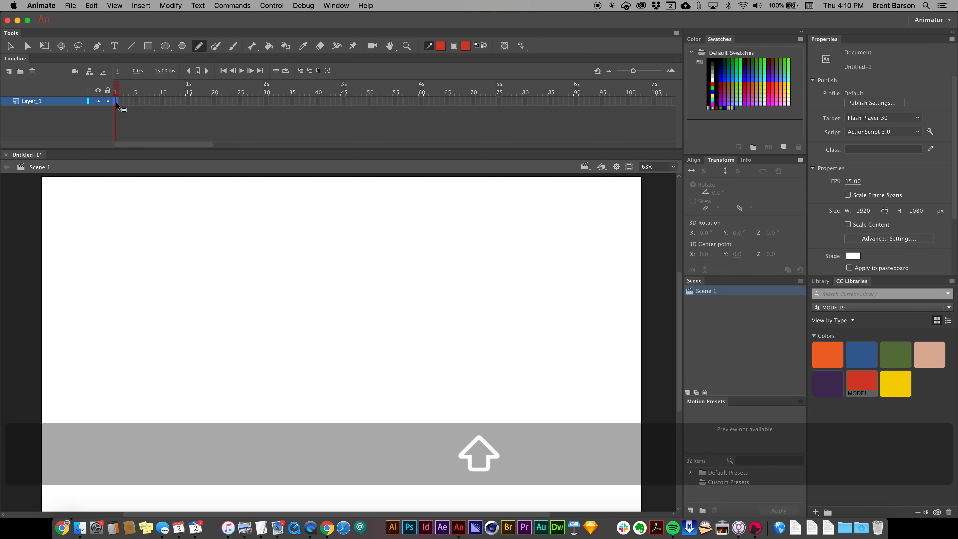
pyautogui.click(136, 121)
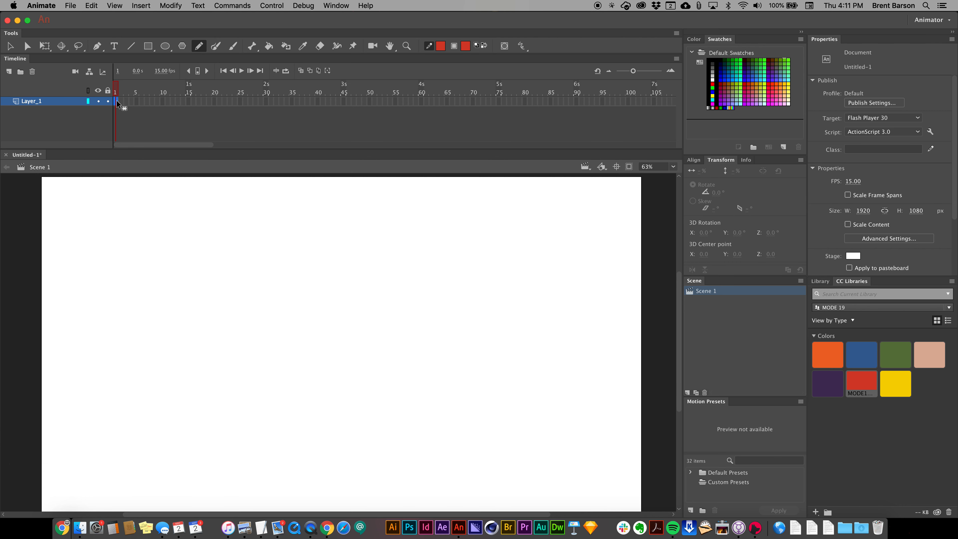
# - On a new blank keyframe at frame 1, draw a small circle in the stage's upper-left area with the Pencil tool and fill it red
pyautogui.press('F7')
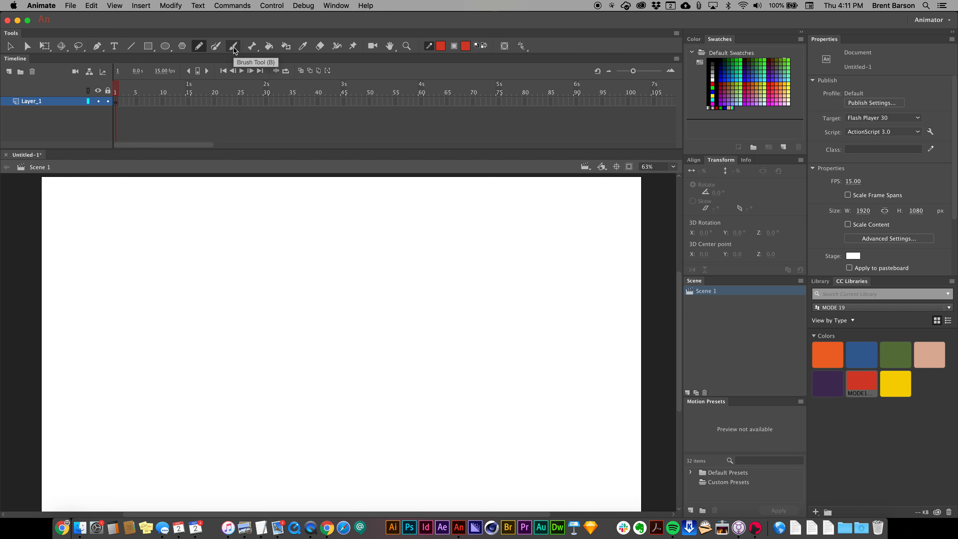
pyautogui.click(202, 50)
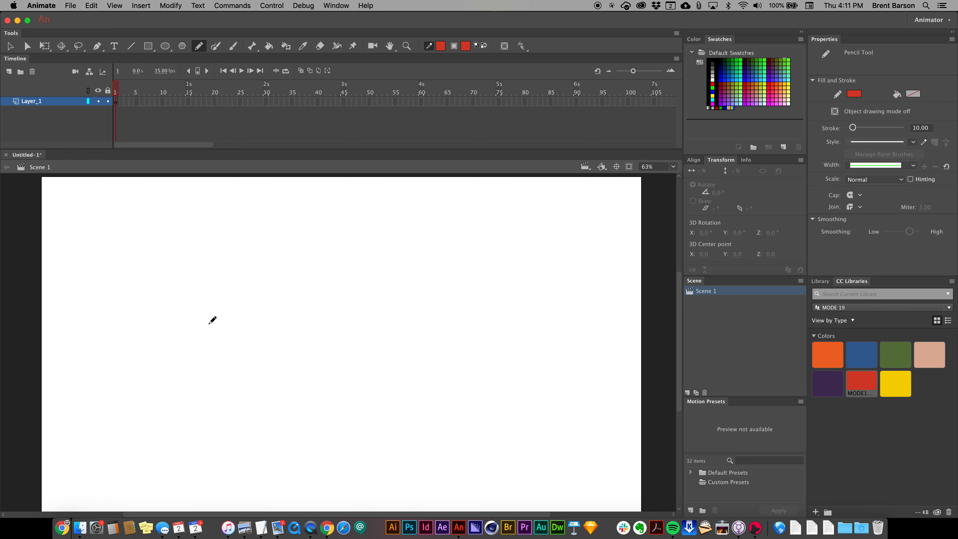
pyautogui.moveTo(197, 266)
pyautogui.mouseDown()
pyautogui.moveTo(202, 232)
pyautogui.moveTo(227, 253)
pyautogui.moveTo(196, 267)
pyautogui.moveTo(191, 258)
pyautogui.mouseUp()
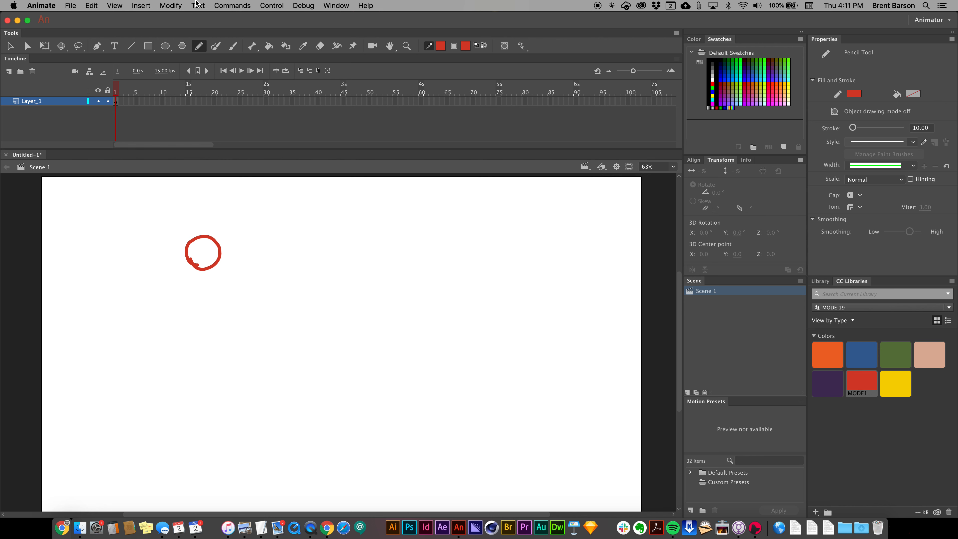
pyautogui.click(269, 46)
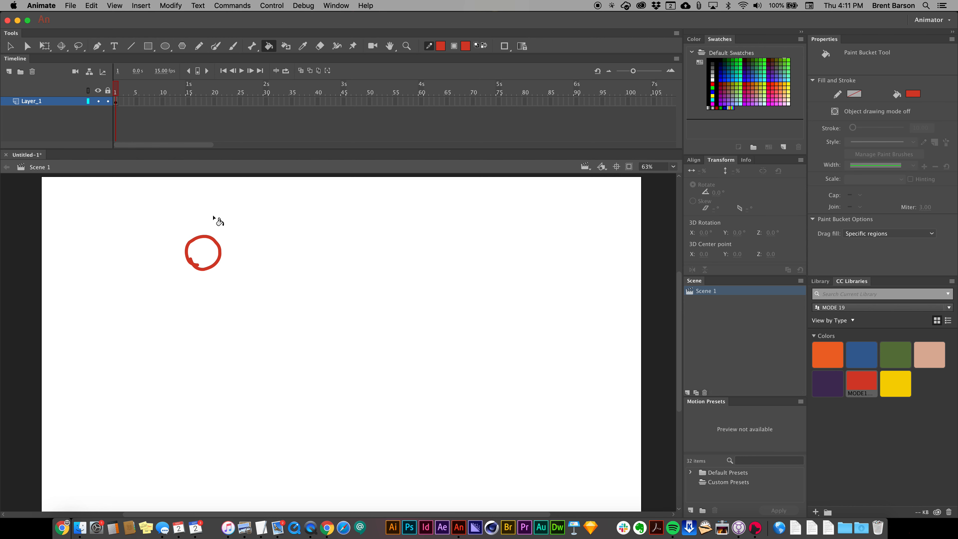
pyautogui.click(207, 246)
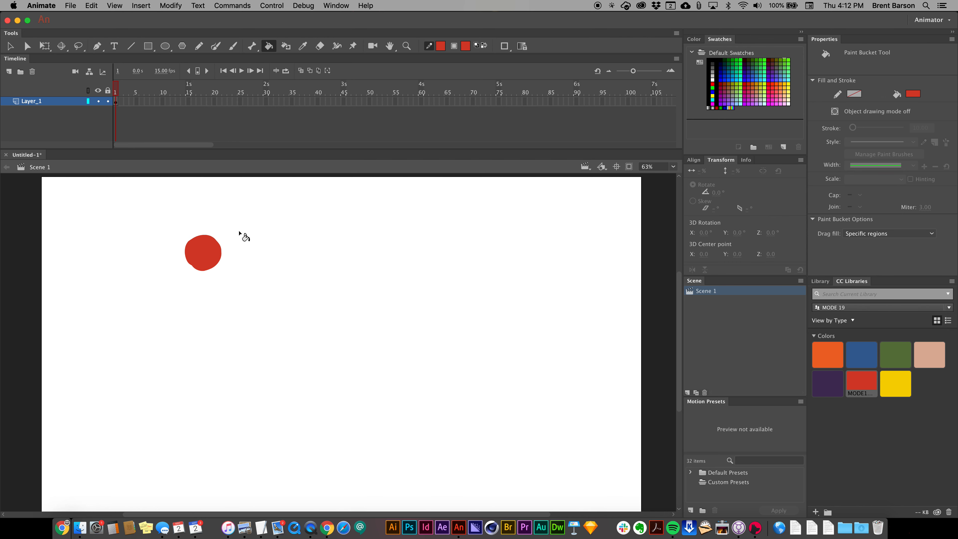
# - Insert a blank keyframe at frame 2 and turn on Onion Skin, briefly trying the Onion Skin Outlines view
pyautogui.press('F7')
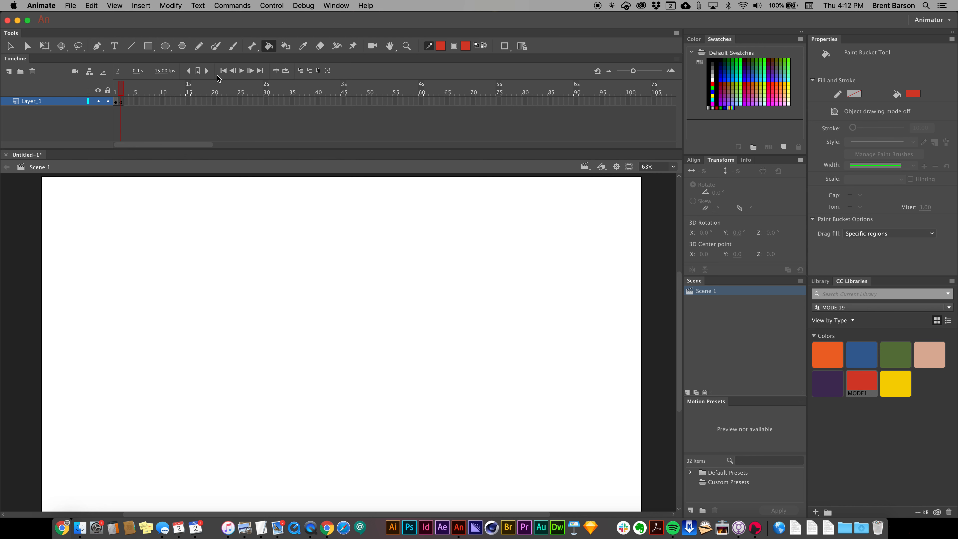
pyautogui.click(301, 71)
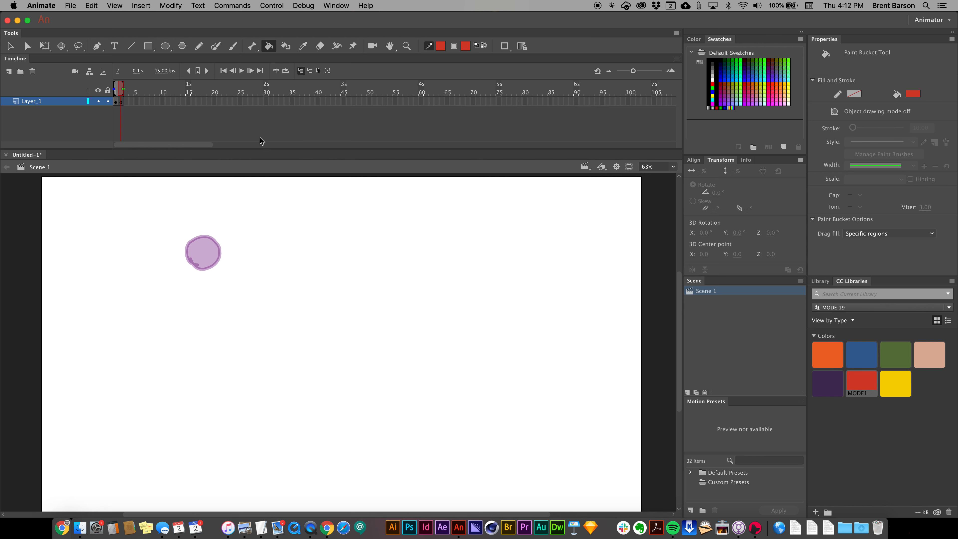
pyautogui.click(312, 73)
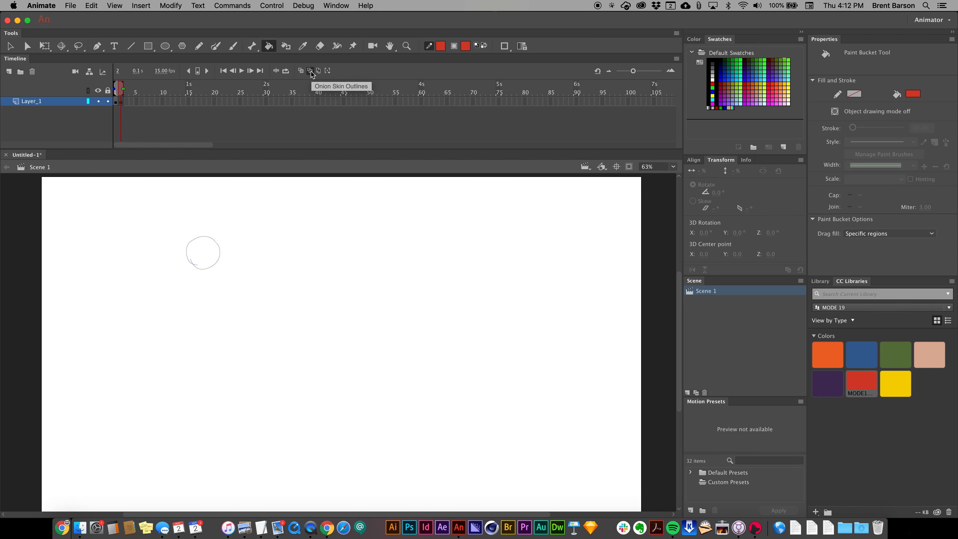
pyautogui.click(312, 73)
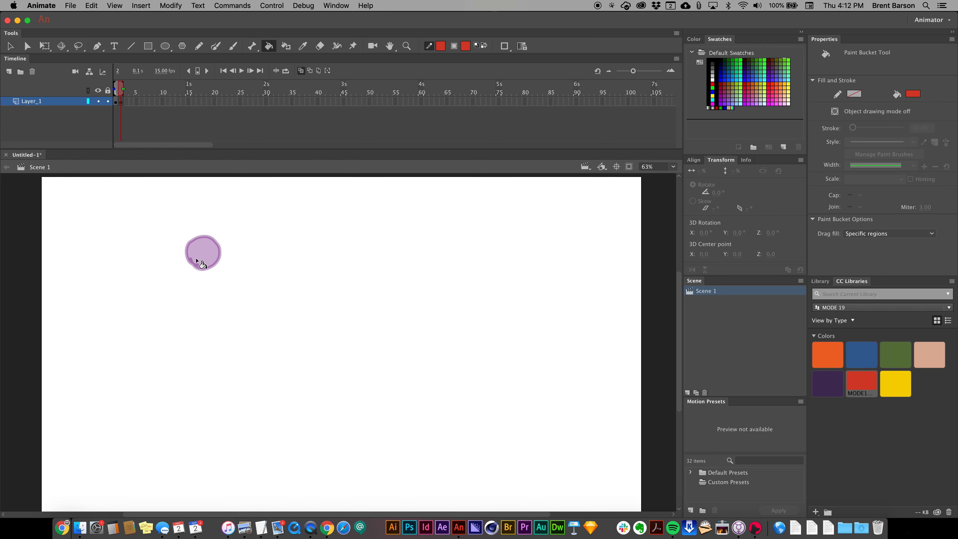
# - Draw a second red circle on frame 2, slightly down and right of the onion-skinned one, fill it red, and return to the Pencil tool
pyautogui.press('y')
pyautogui.press('shift')
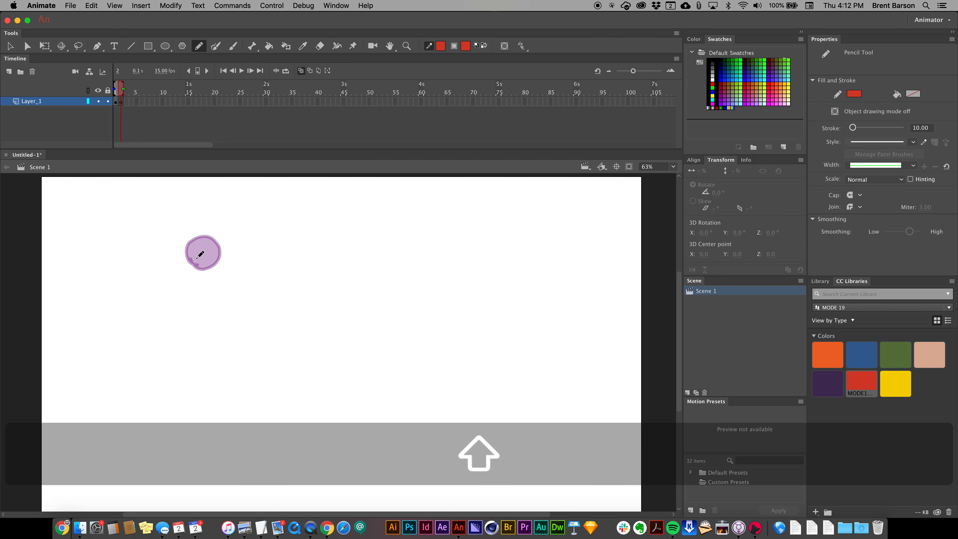
pyautogui.moveTo(209, 269)
pyautogui.mouseDown()
pyautogui.moveTo(197, 247)
pyautogui.moveTo(211, 243)
pyautogui.moveTo(221, 255)
pyautogui.moveTo(198, 266)
pyautogui.mouseUp()
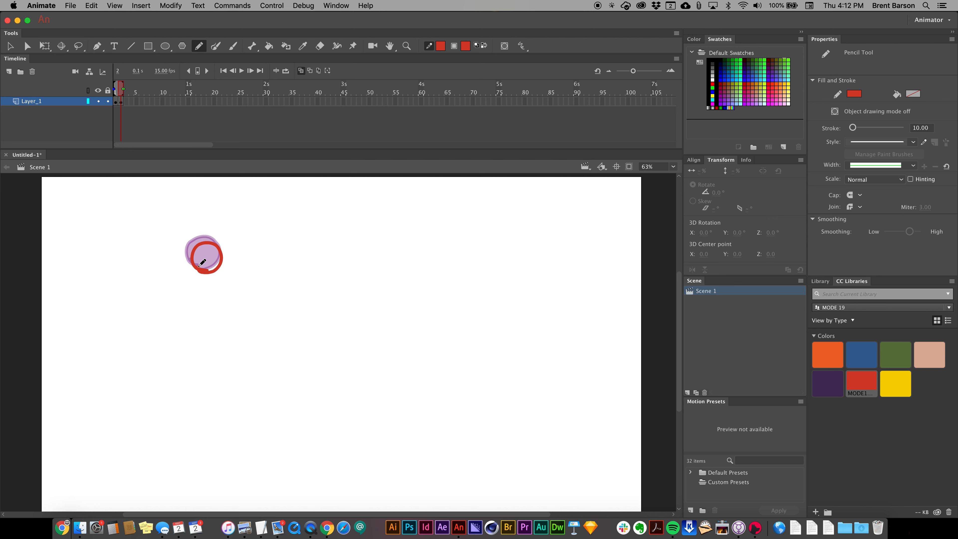
pyautogui.press('k')
pyautogui.click(202, 265)
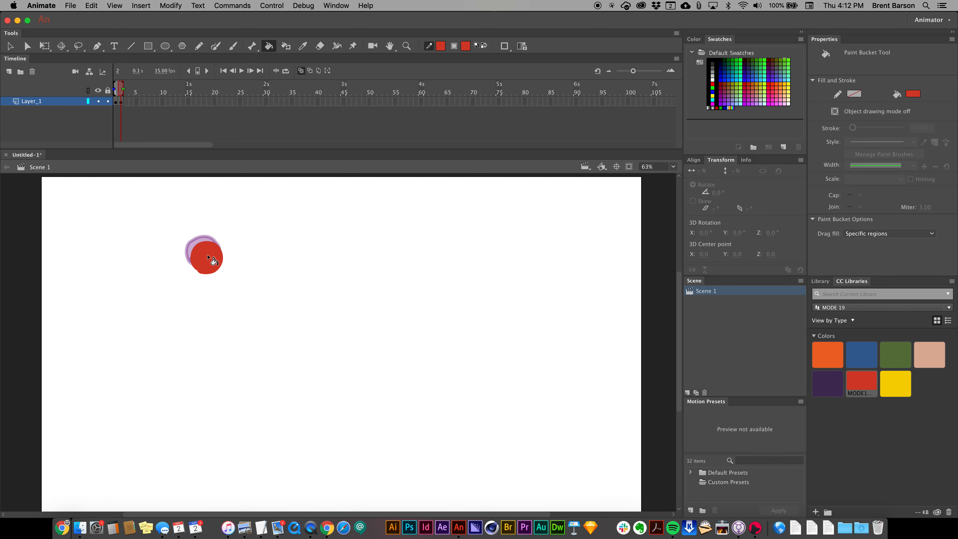
pyautogui.hotkey('shift', 'y')
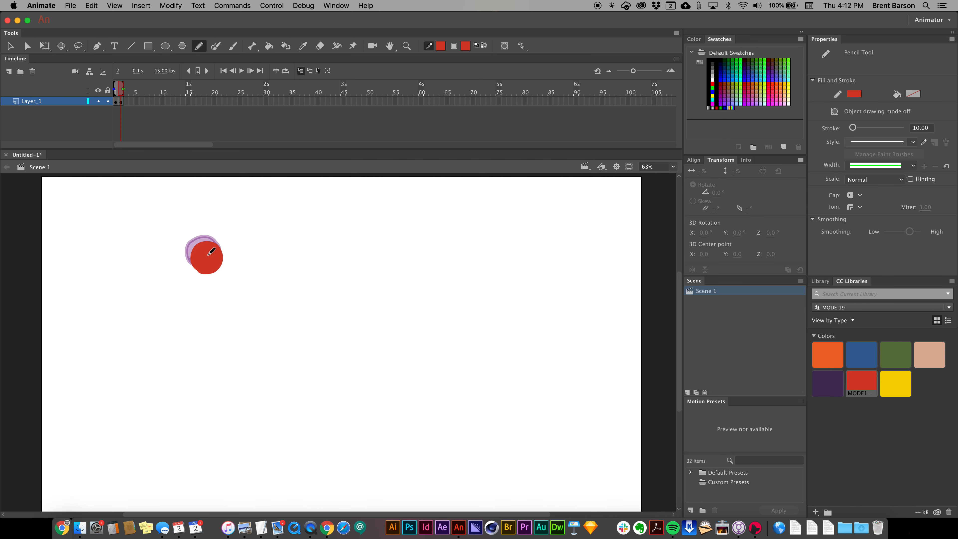
# - Insert a blank keyframe at frame 3, draw a circle slightly down and right of the onion-skinned ones, and fill it red
pyautogui.press('.')
pyautogui.press('F7')
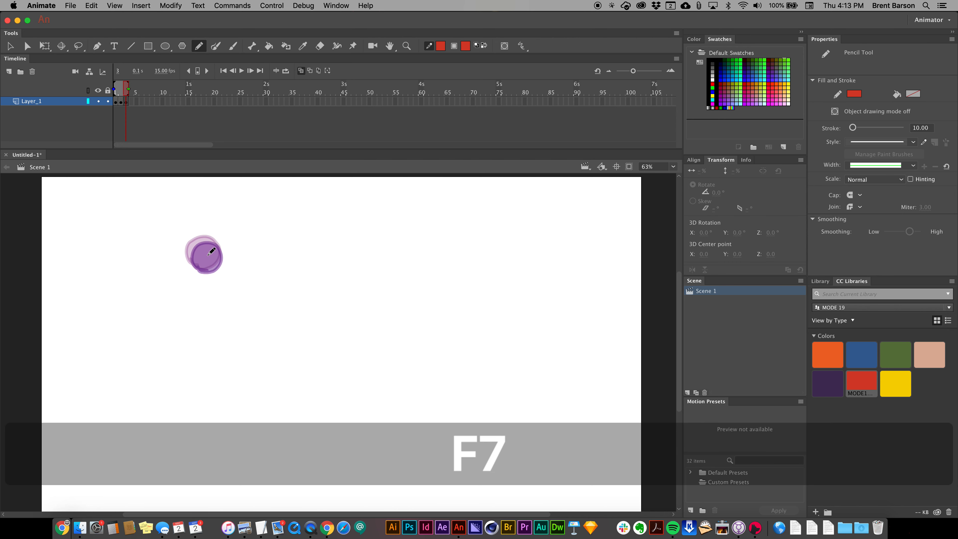
pyautogui.moveTo(221, 278)
pyautogui.mouseDown()
pyautogui.moveTo(205, 261)
pyautogui.moveTo(221, 254)
pyautogui.moveTo(224, 277)
pyautogui.moveTo(212, 280)
pyautogui.moveTo(203, 263)
pyautogui.moveTo(219, 255)
pyautogui.moveTo(226, 278)
pyautogui.moveTo(209, 280)
pyautogui.moveTo(202, 266)
pyautogui.moveTo(218, 251)
pyautogui.mouseUp()
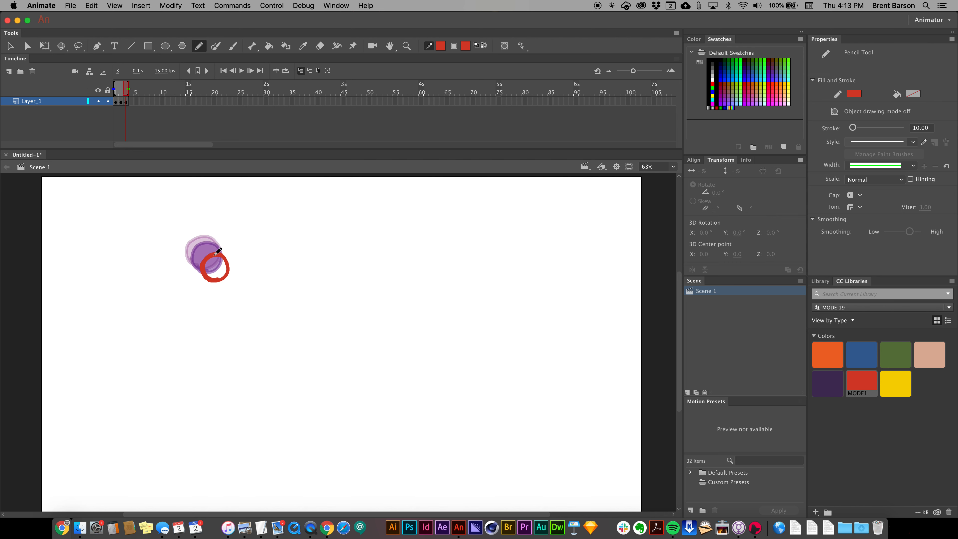
pyautogui.press('k')
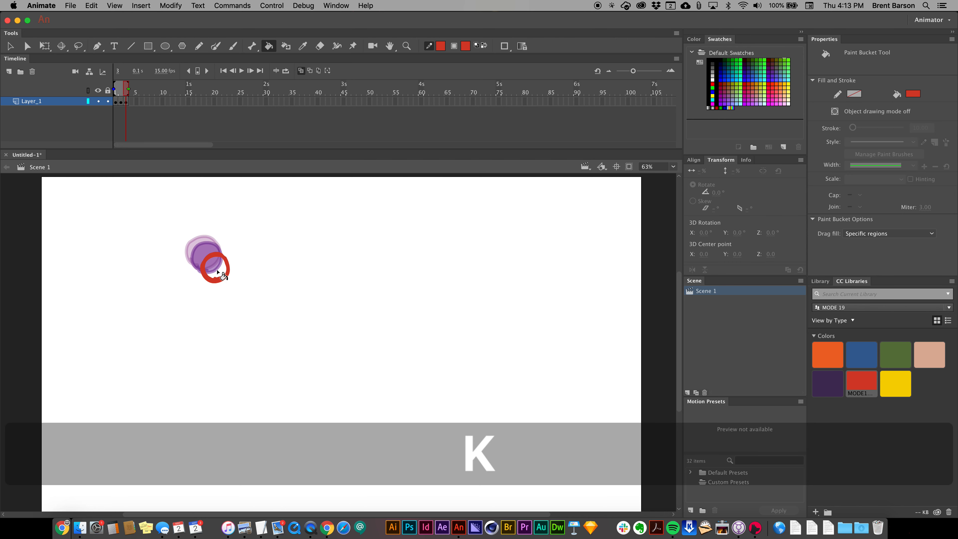
pyautogui.click(218, 272)
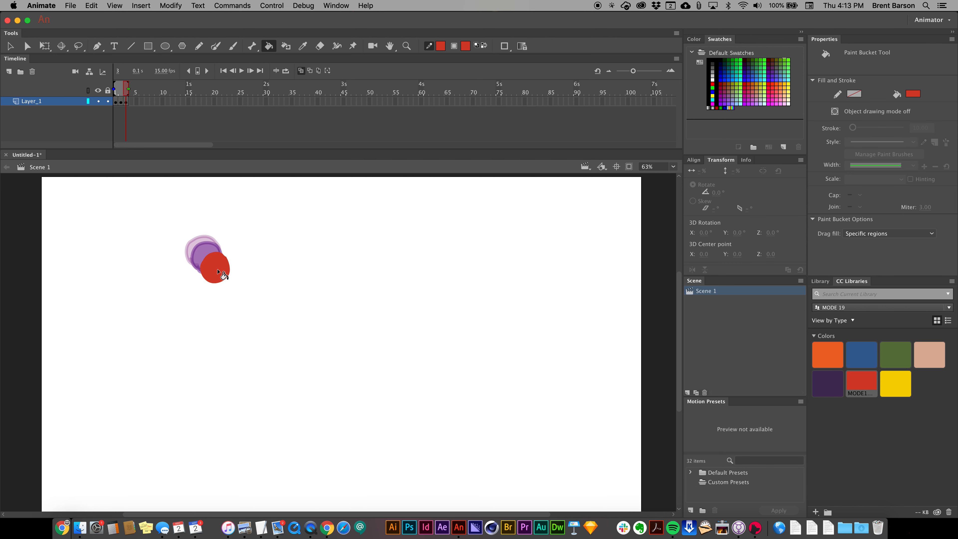
# - Add a blank keyframe at frame 4 and draw the next red-filled circle further down and right with the Pencil tool
pyautogui.press('F7')
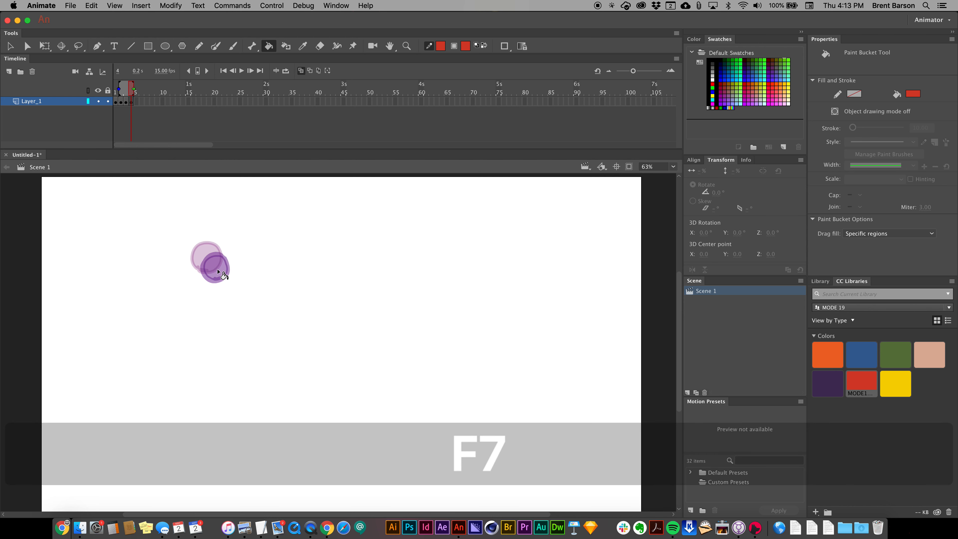
pyautogui.hotkey('shift', 'y')
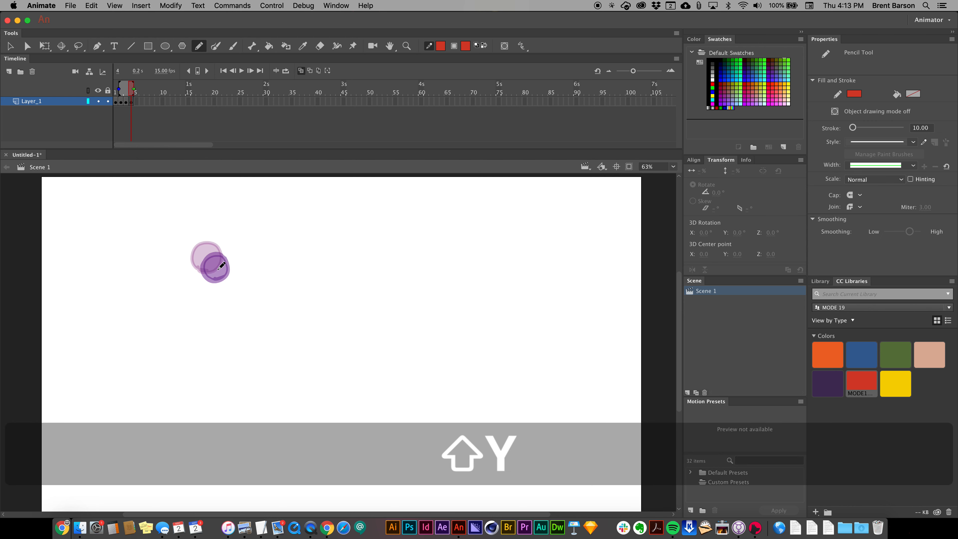
pyautogui.moveTo(221, 266)
pyautogui.mouseDown()
pyautogui.moveTo(216, 285)
pyautogui.moveTo(236, 268)
pyautogui.moveTo(242, 281)
pyautogui.moveTo(235, 290)
pyautogui.moveTo(217, 285)
pyautogui.moveTo(222, 270)
pyautogui.moveTo(239, 268)
pyautogui.moveTo(241, 284)
pyautogui.moveTo(221, 288)
pyautogui.mouseUp()
pyautogui.press('k')
pyautogui.click(231, 285)
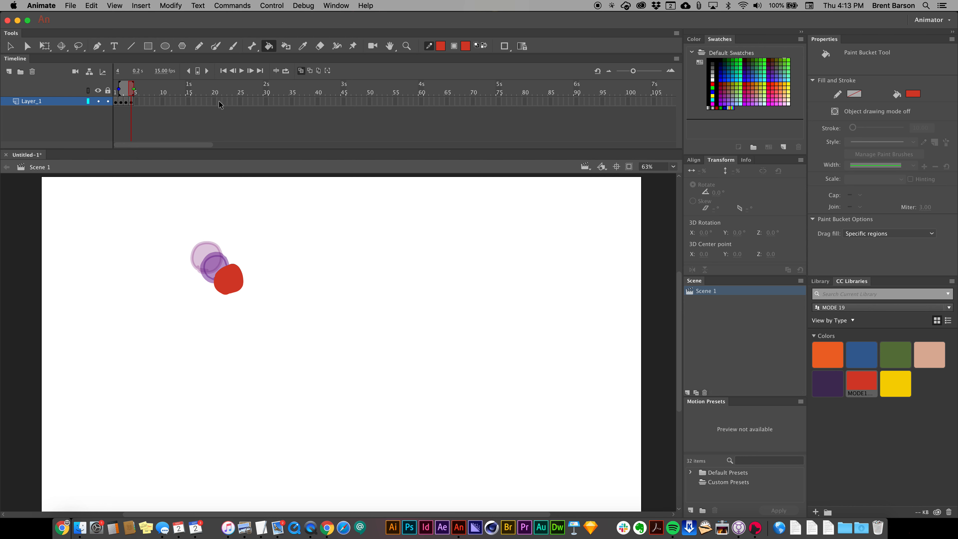
# - Convert frames 5 through 45 of the layer into blank keyframes in one go
pyautogui.click(344, 102)
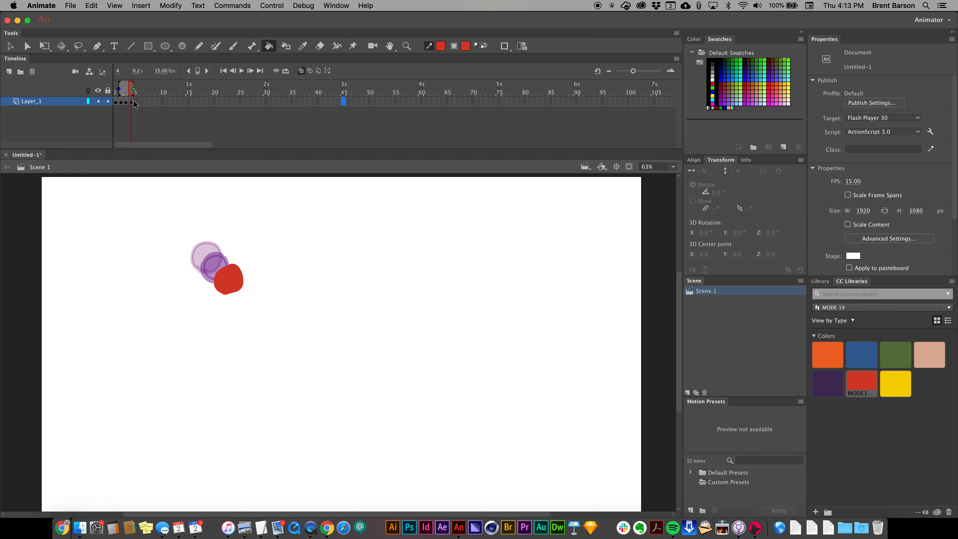
pyautogui.moveTo(135, 104); pyautogui.dragTo(343, 104)
pyautogui.press('F7')
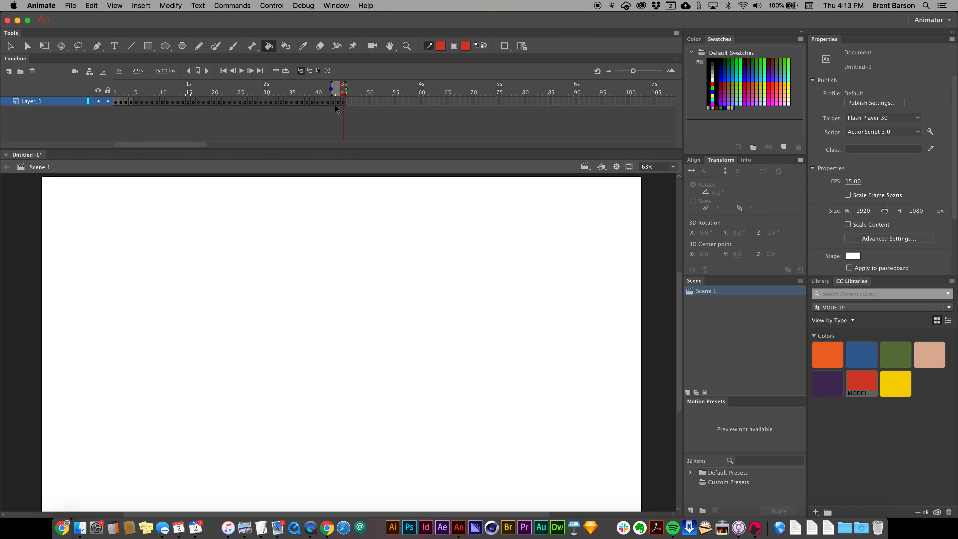
# - Step forward through the blank keyframes from frame 5 and back again to examine them
pyautogui.click(137, 101)
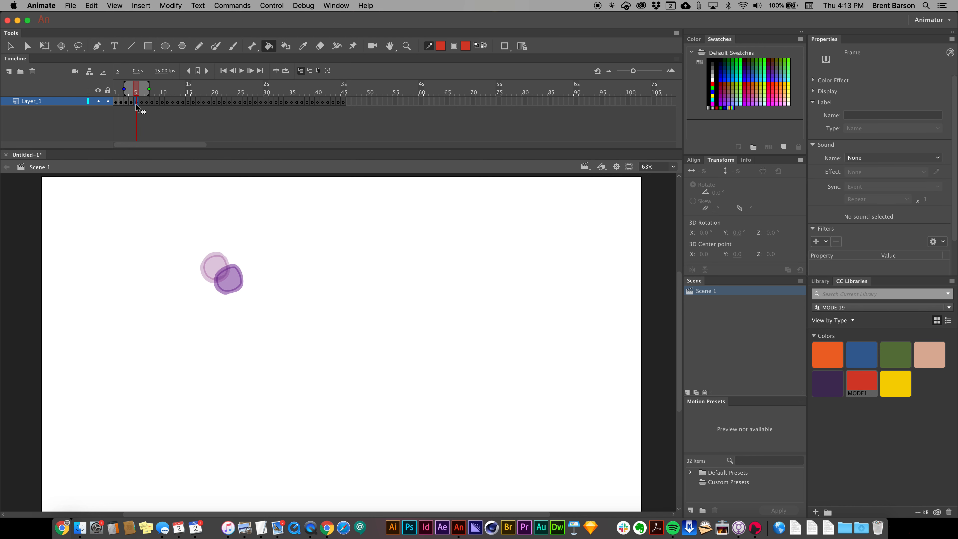
pyautogui.press('.')
pyautogui.press('.')
pyautogui.press('.')
pyautogui.press('.')
pyautogui.press('.')
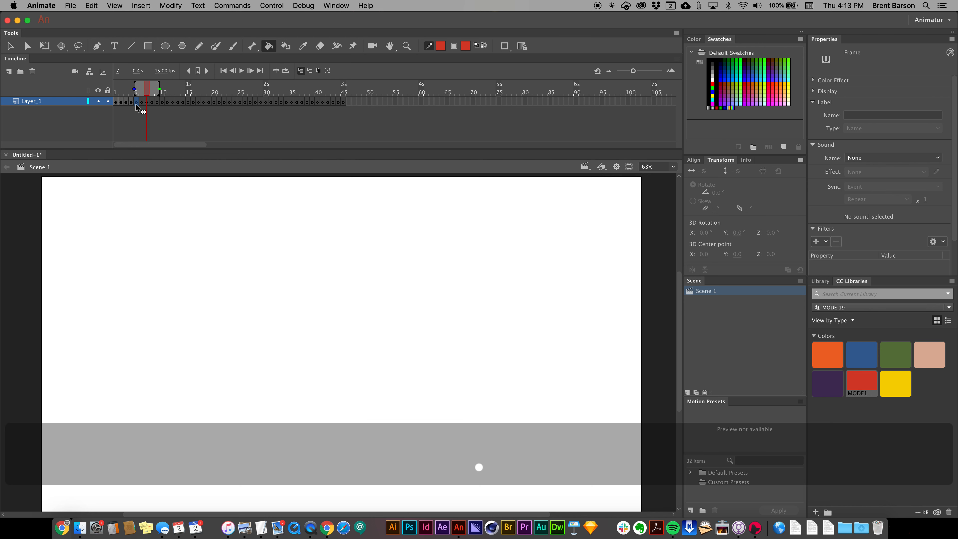
pyautogui.press(',')
pyautogui.press(',')
pyautogui.press(',')
pyautogui.press(',')
pyautogui.press(',')
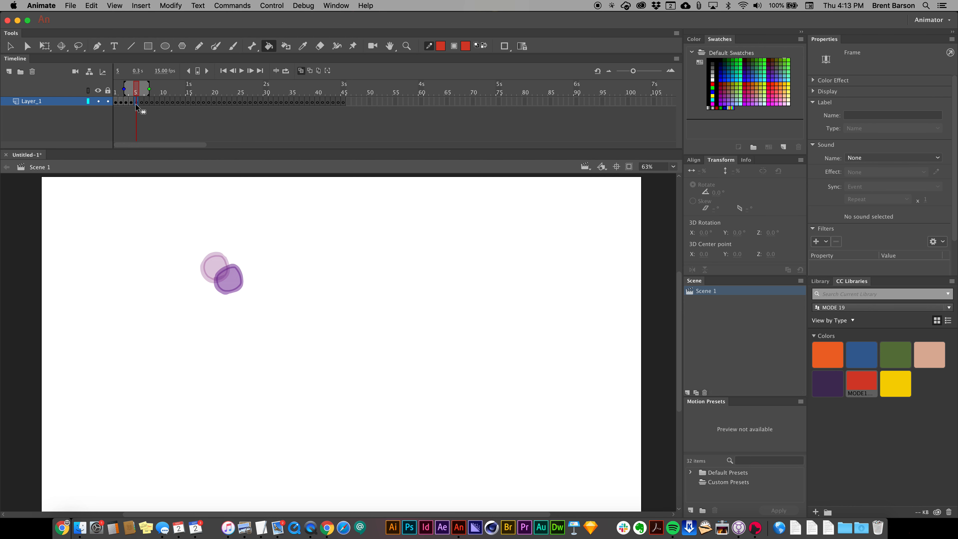
# - On frame 5, draw a circle down and right of the onion-skinned ones with the Pencil tool and fill it red
pyautogui.click(236, 306)
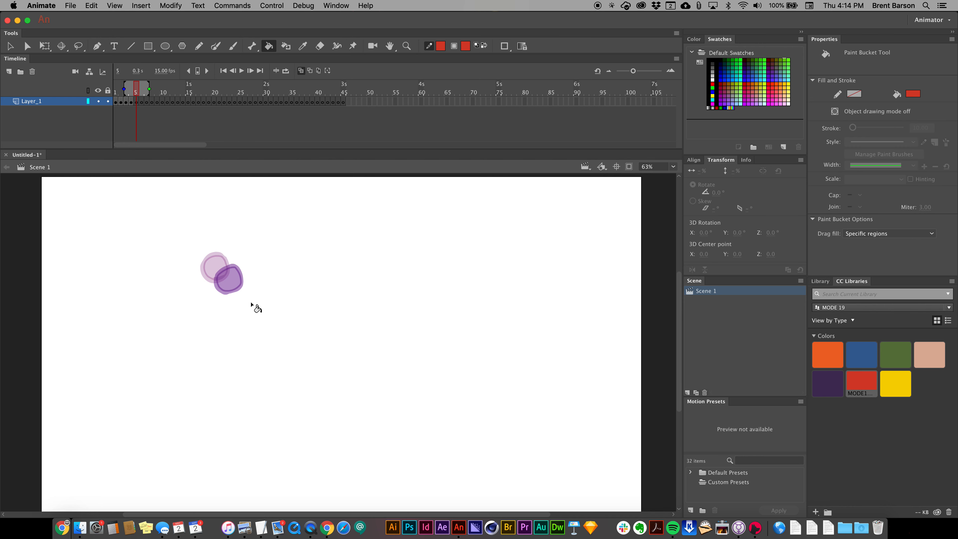
pyautogui.hotkey('shift', 'y')
pyautogui.moveTo(245, 306)
pyautogui.mouseDown()
pyautogui.moveTo(236, 282)
pyautogui.moveTo(251, 283)
pyautogui.moveTo(241, 300)
pyautogui.mouseUp()
pyautogui.press('k')
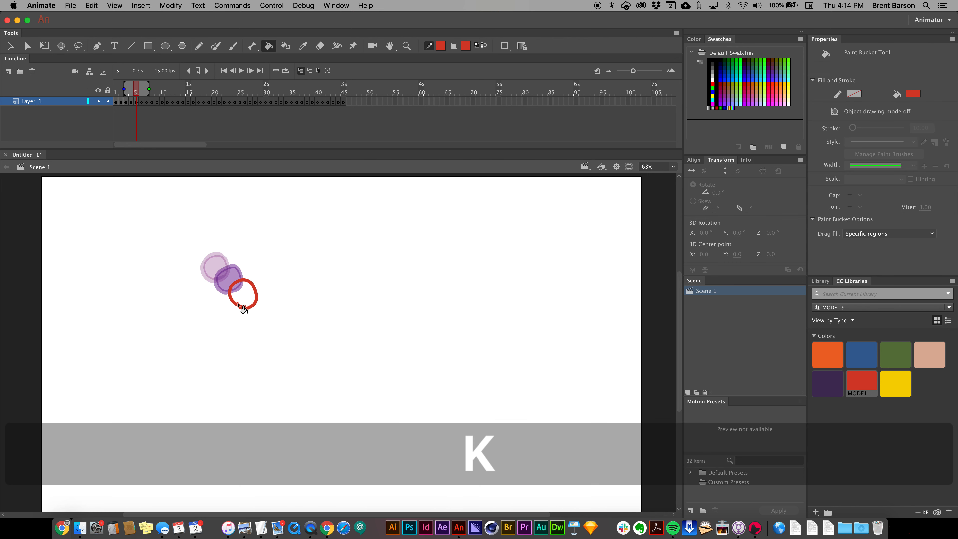
pyautogui.click(249, 298)
# - Advance to frame 6, draw the next circle along the diagonal path with the Pencil tool, and fill it red
pyautogui.press('.')
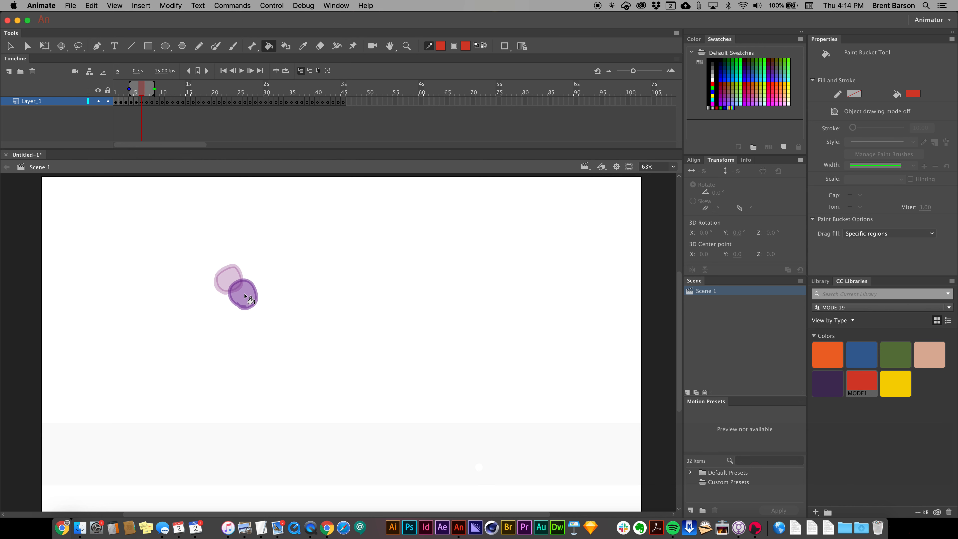
pyautogui.hotkey('shift', 'y')
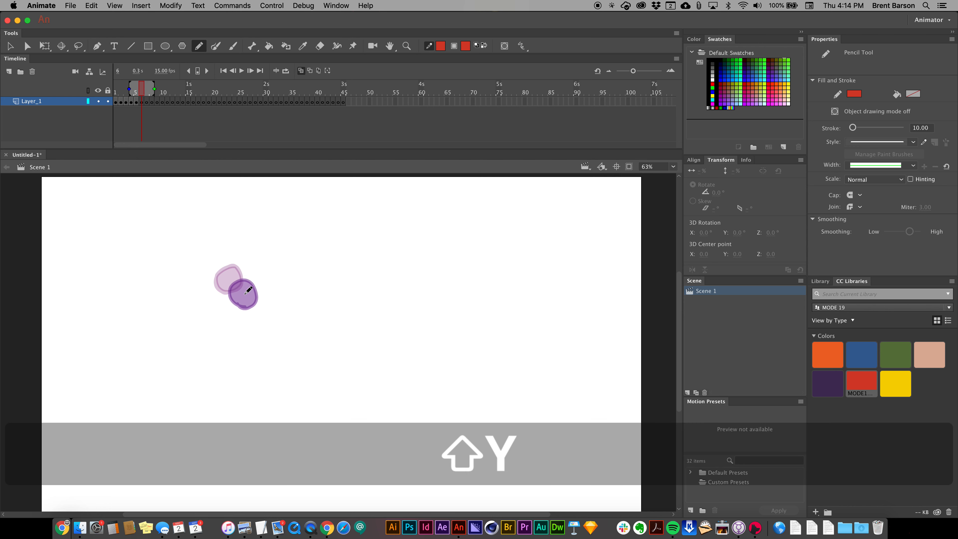
pyautogui.moveTo(252, 316)
pyautogui.mouseDown()
pyautogui.moveTo(254, 294)
pyautogui.moveTo(269, 301)
pyautogui.moveTo(268, 316)
pyautogui.moveTo(247, 302)
pyautogui.mouseUp()
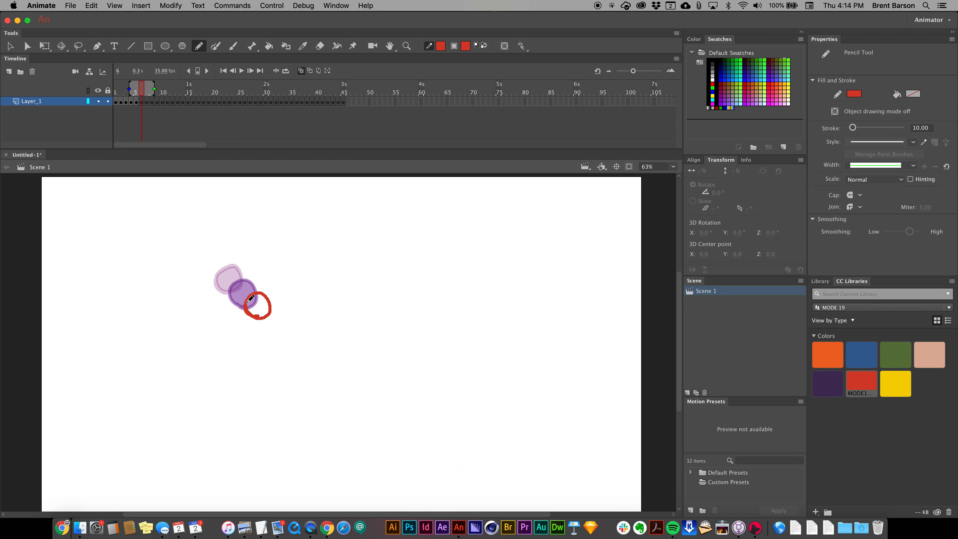
pyautogui.press('k')
pyautogui.click(262, 308)
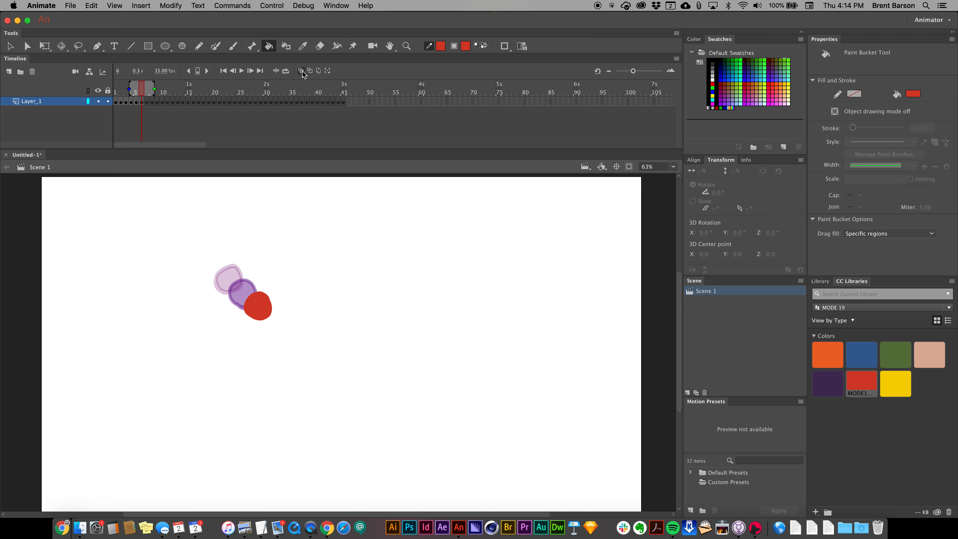
# - Turn off Onion Skin, enable looping over frames 1 to 6, and play the animation
pyautogui.click(310, 73)
pyautogui.click(286, 73)
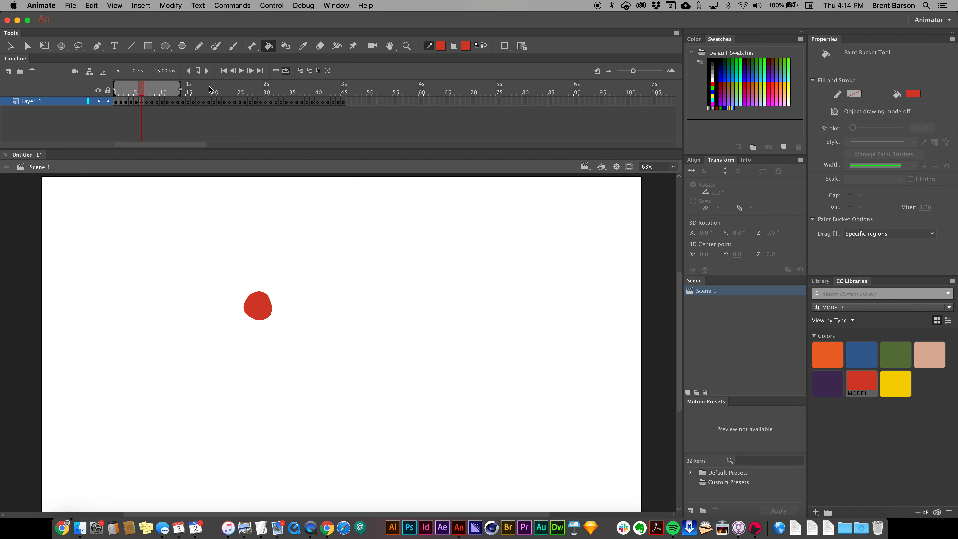
pyautogui.moveTo(180, 91); pyautogui.dragTo(142, 93)
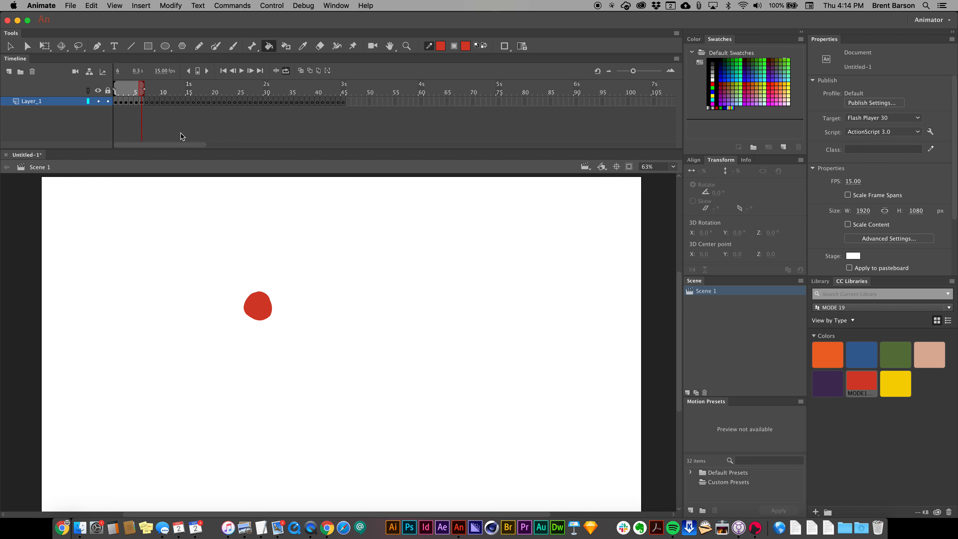
pyautogui.press('Return')
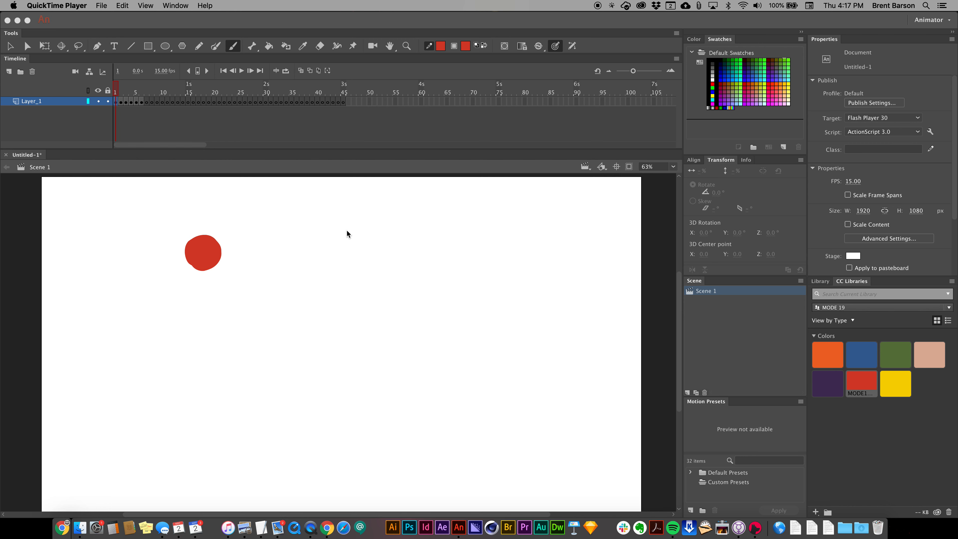
# - Rename the ball layer to framexframe1
pyautogui.doubleClick(31, 102)
pyautogui.write('f')
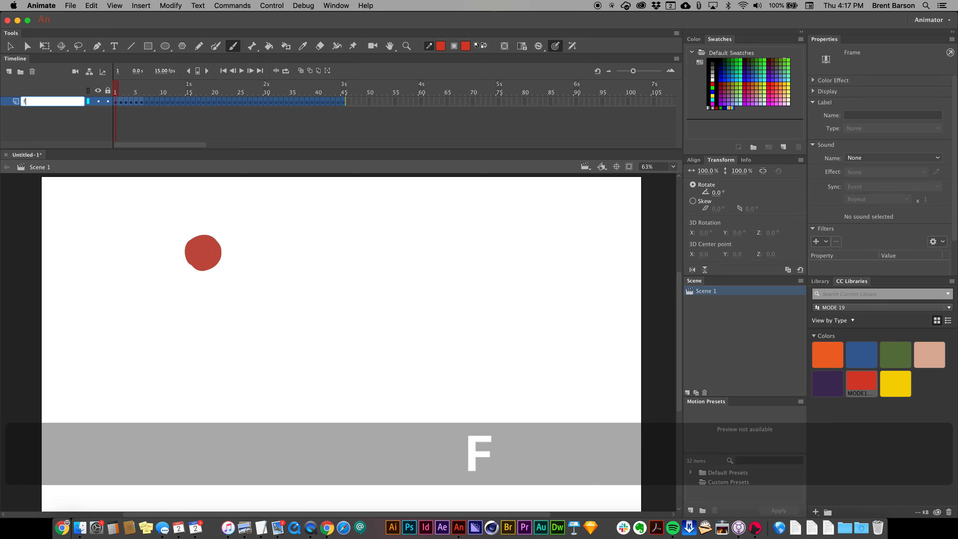
pyautogui.write('ramexmfr')
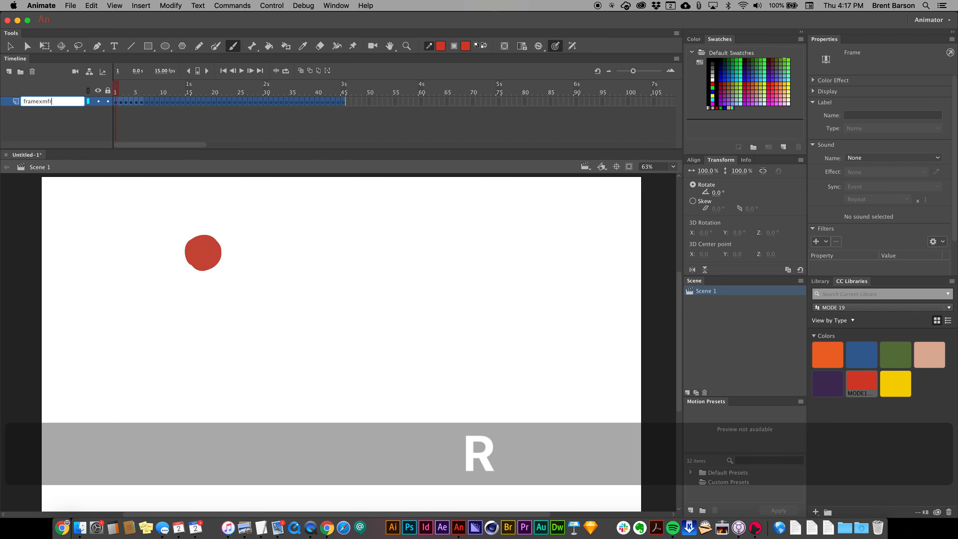
pyautogui.press('BackSpace')
pyautogui.press('BackSpace')
pyautogui.press('BackSpace')
pyautogui.write('frame')
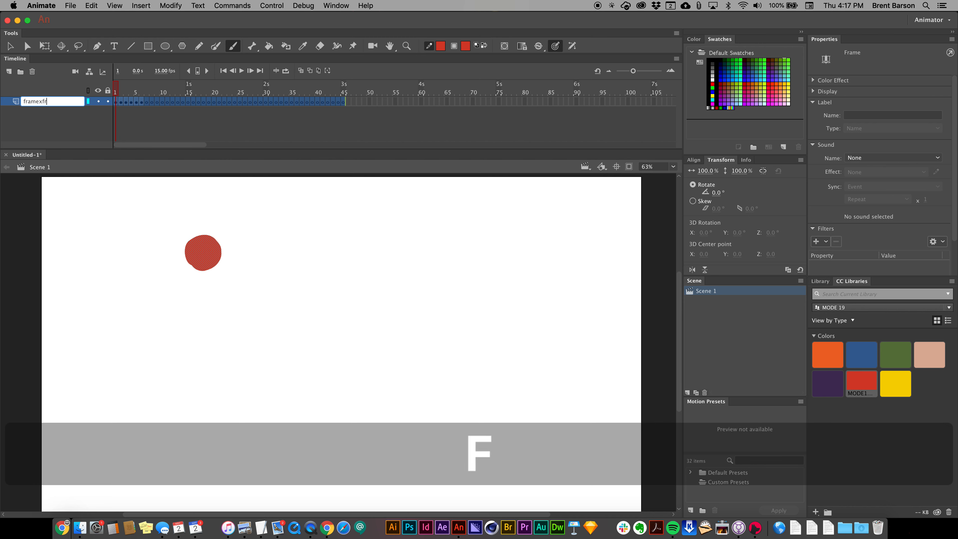
pyautogui.write('1')
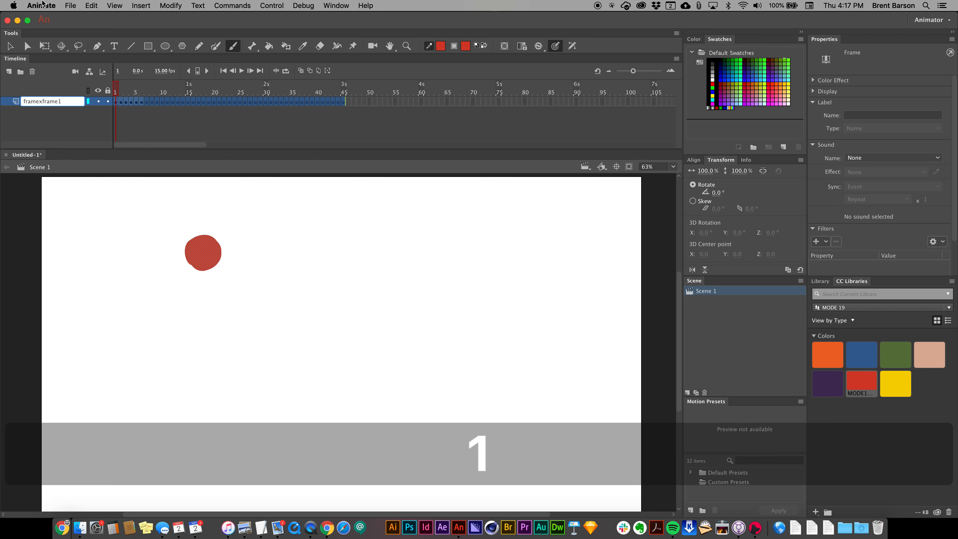
# - Add a new layer above framexframe1 and paint a red mushroom shape near the stage's centre on frame 1 with the Brush tool
pyautogui.click(8, 72)
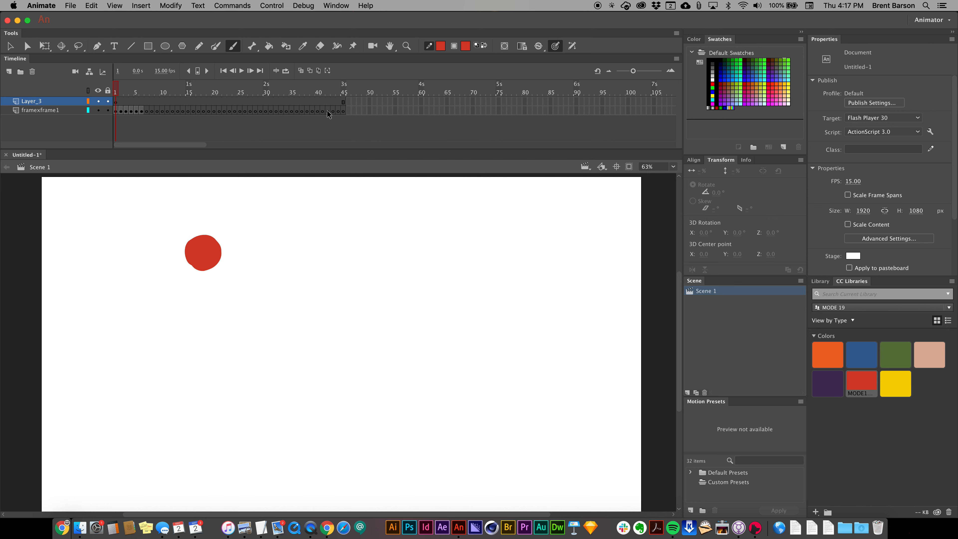
pyautogui.click(115, 101)
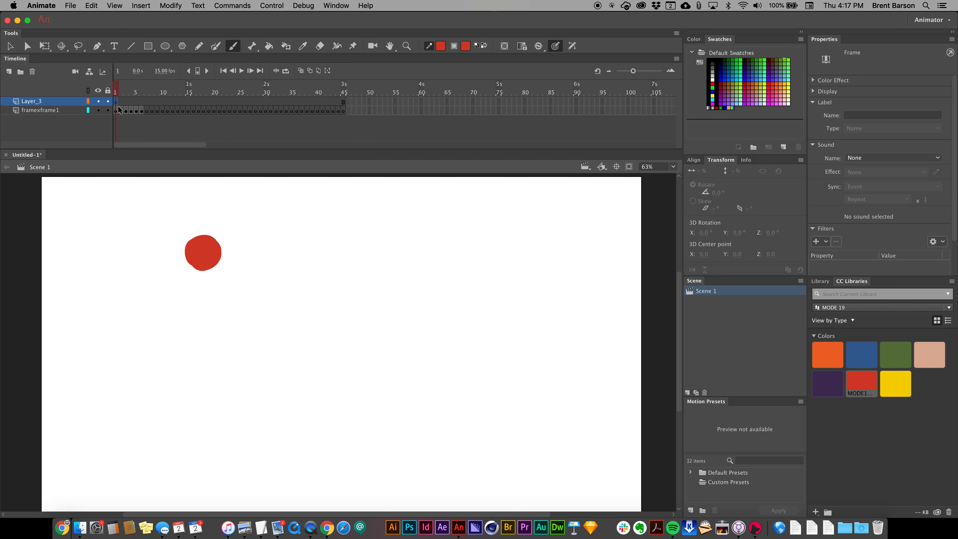
pyautogui.click(130, 129)
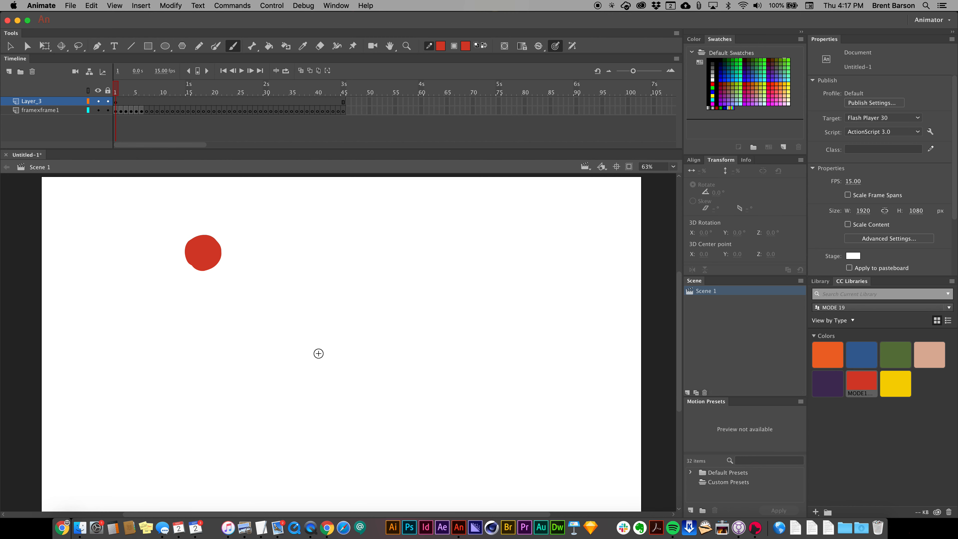
pyautogui.press('b')
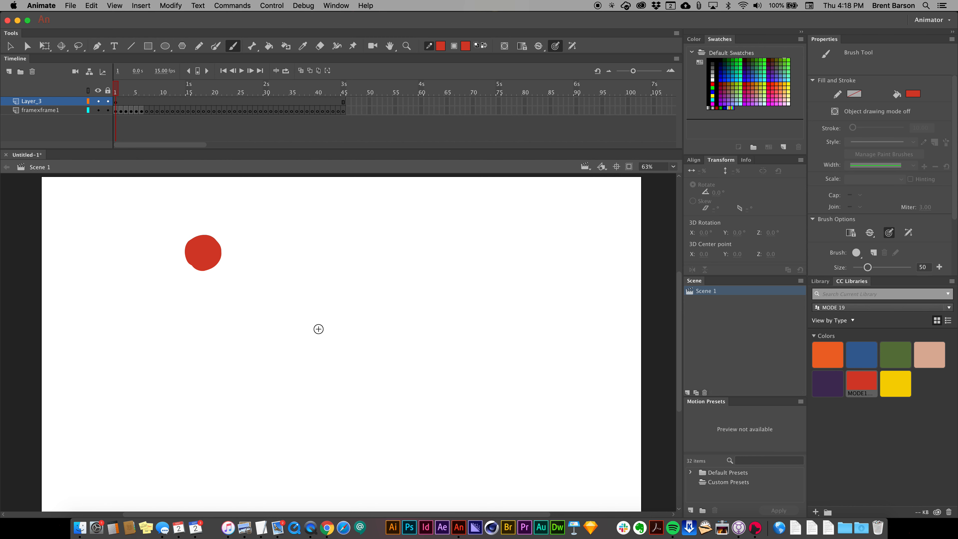
pyautogui.moveTo(346, 361)
pyautogui.mouseDown()
pyautogui.moveTo(340, 325)
pyautogui.moveTo(316, 301)
pyautogui.moveTo(366, 301)
pyautogui.moveTo(370, 308)
pyautogui.moveTo(351, 320)
pyautogui.moveTo(347, 359)
pyautogui.moveTo(346, 312)
pyautogui.moveTo(315, 310)
pyautogui.moveTo(323, 296)
pyautogui.moveTo(370, 303)
pyautogui.moveTo(352, 317)
pyautogui.moveTo(340, 361)
pyautogui.moveTo(339, 321)
pyautogui.mouseUp()
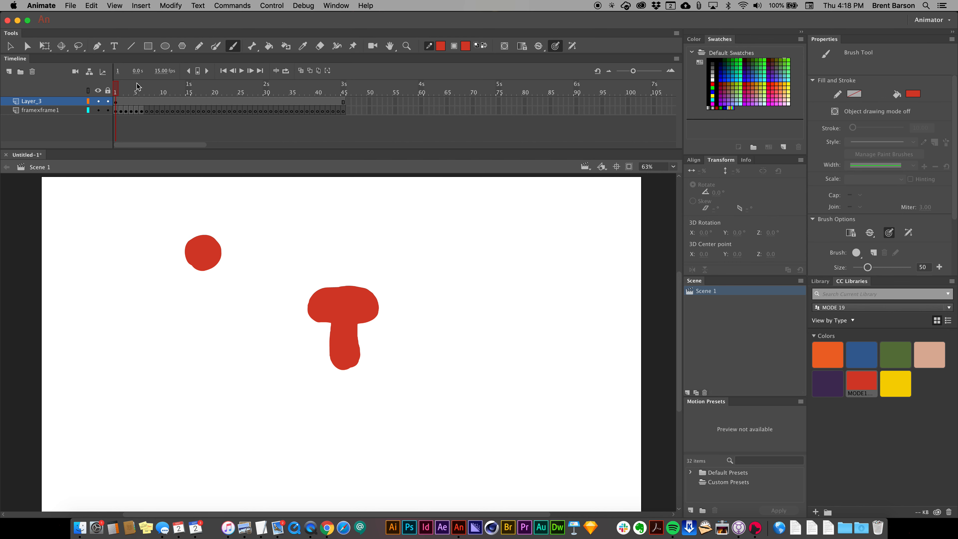
# - Insert a keyframe at frame 45 of the mushroom layer, carrying over the shape from frame 1
pyautogui.click(115, 101)
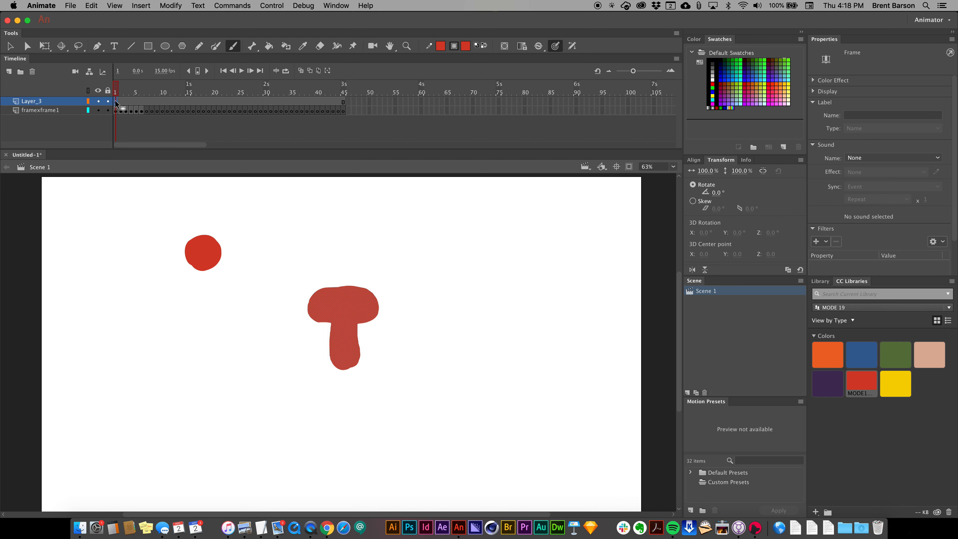
pyautogui.click(342, 102)
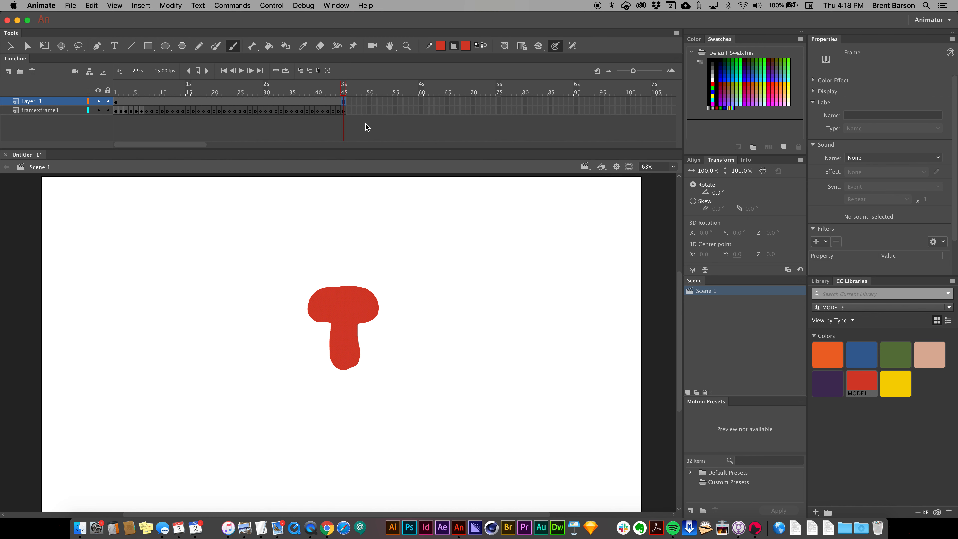
pyautogui.press('F6')
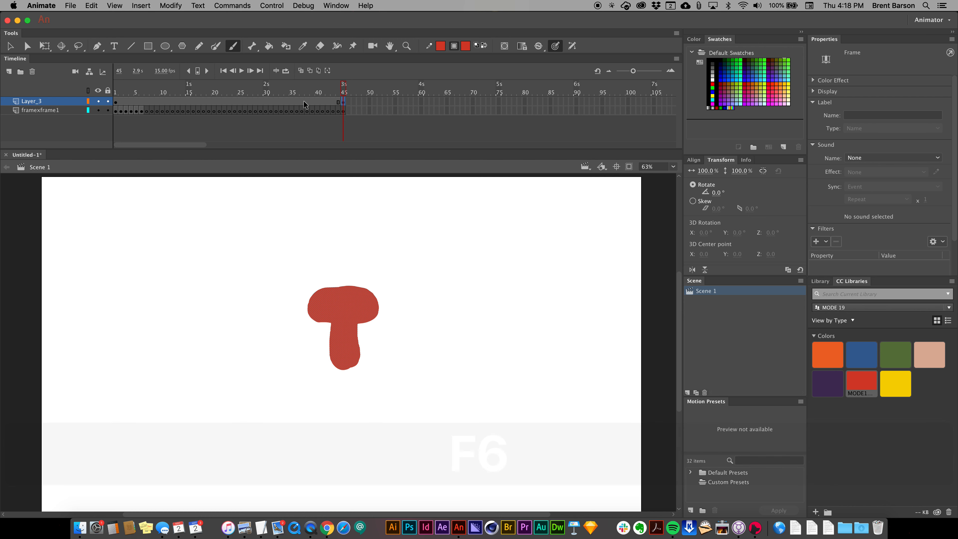
# - Step back from frame 45 to frame 41 to examine the held mushroom frames, and reselect the keyframe at frame 45
pyautogui.press(',')
pyautogui.press(',')
pyautogui.press(',')
pyautogui.press(',')
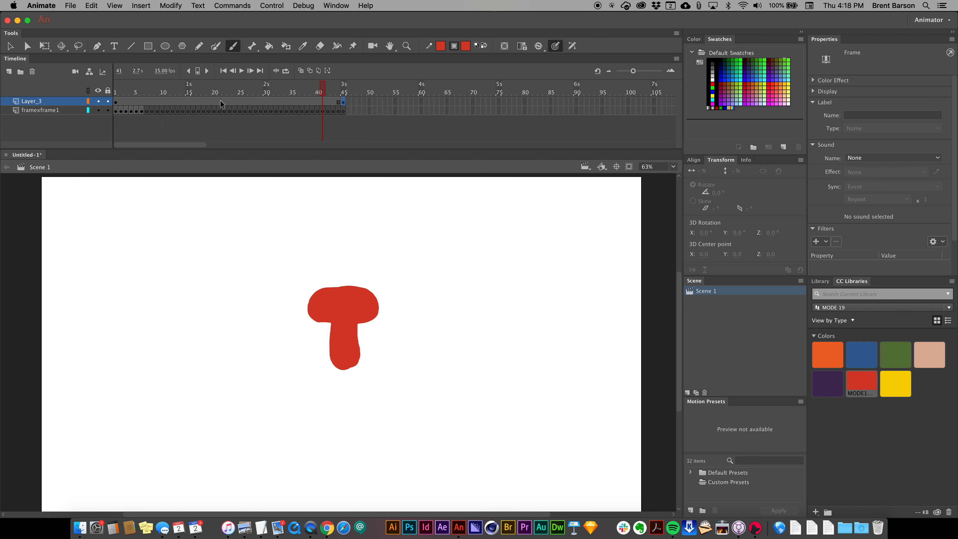
pyautogui.click(343, 100)
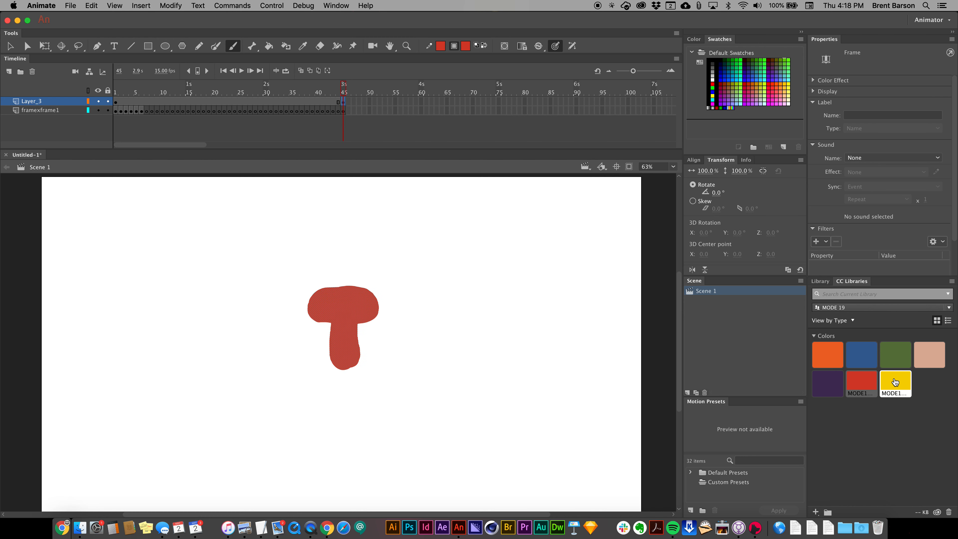
# - Recolour the mushroom on frame 45 yellow and paint it out into a large rounded blob with the Brush tool
pyautogui.click(906, 392)
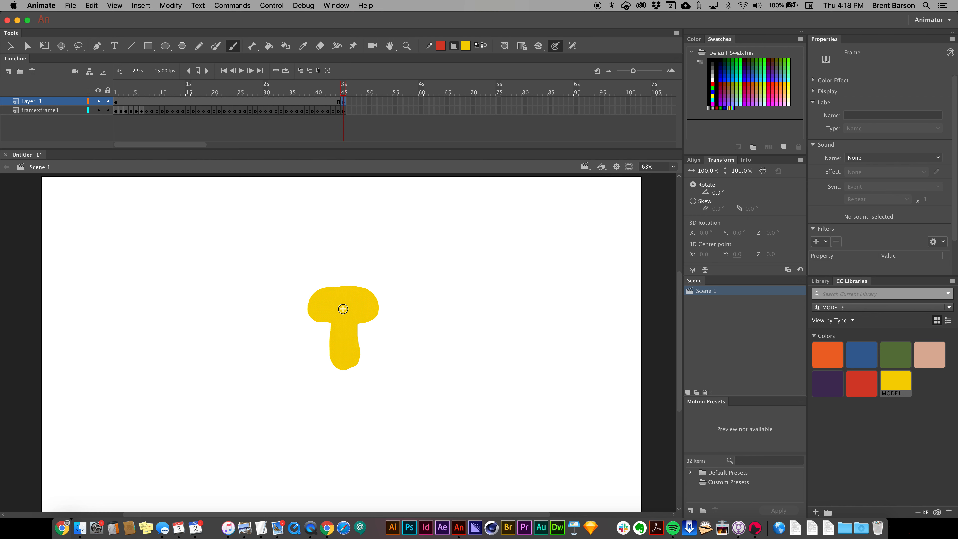
pyautogui.moveTo(343, 309)
pyautogui.mouseDown()
pyautogui.moveTo(320, 308)
pyautogui.moveTo(327, 346)
pyautogui.moveTo(340, 361)
pyautogui.moveTo(360, 350)
pyautogui.moveTo(371, 315)
pyautogui.moveTo(356, 319)
pyautogui.moveTo(353, 355)
pyautogui.moveTo(341, 359)
pyautogui.moveTo(321, 348)
pyautogui.moveTo(313, 319)
pyautogui.moveTo(339, 296)
pyautogui.moveTo(364, 306)
pyautogui.mouseUp()
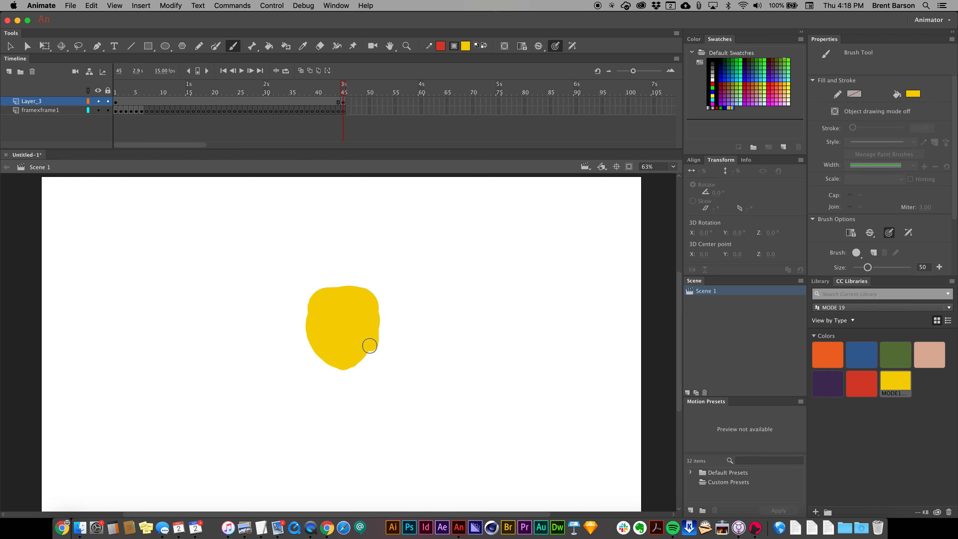
pyautogui.moveTo(370, 346)
pyautogui.mouseDown()
pyautogui.moveTo(339, 361)
pyautogui.moveTo(311, 332)
pyautogui.moveTo(315, 303)
pyautogui.moveTo(343, 289)
pyautogui.moveTo(365, 299)
pyautogui.moveTo(375, 323)
pyautogui.moveTo(366, 352)
pyautogui.moveTo(339, 358)
pyautogui.moveTo(317, 345)
pyautogui.moveTo(308, 316)
pyautogui.moveTo(327, 291)
pyautogui.moveTo(355, 287)
pyautogui.moveTo(373, 296)
pyautogui.moveTo(379, 342)
pyautogui.moveTo(362, 362)
pyautogui.moveTo(341, 364)
pyautogui.moveTo(318, 344)
pyautogui.mouseUp()
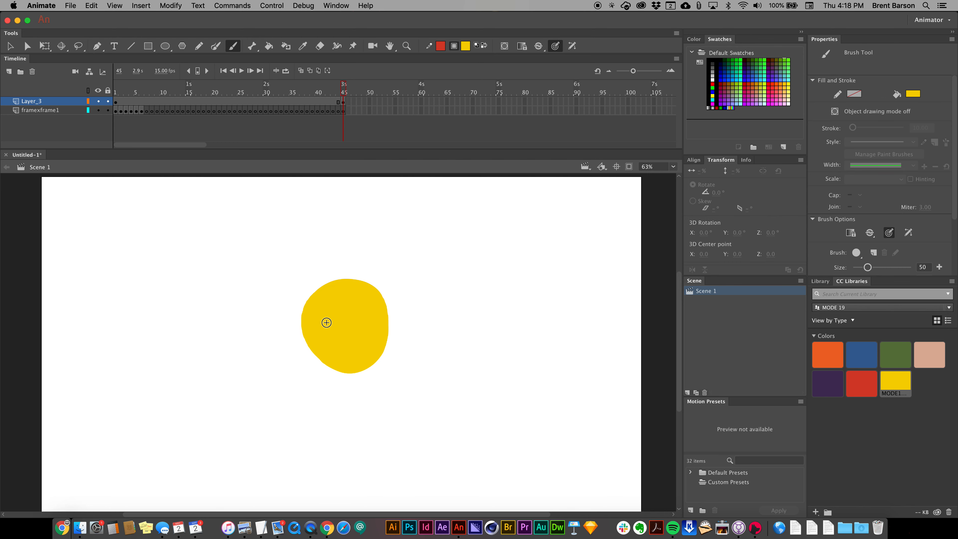
# - Create a shape tween on Layer_3 between the red mushroom at frame 1 and the yellow blob at frame 45
pyautogui.click(342, 101)
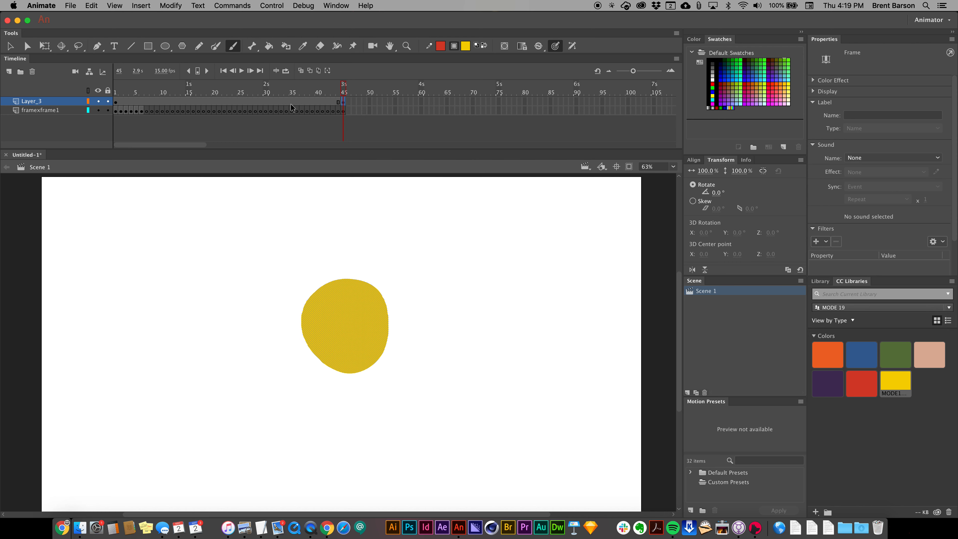
pyautogui.click(116, 101)
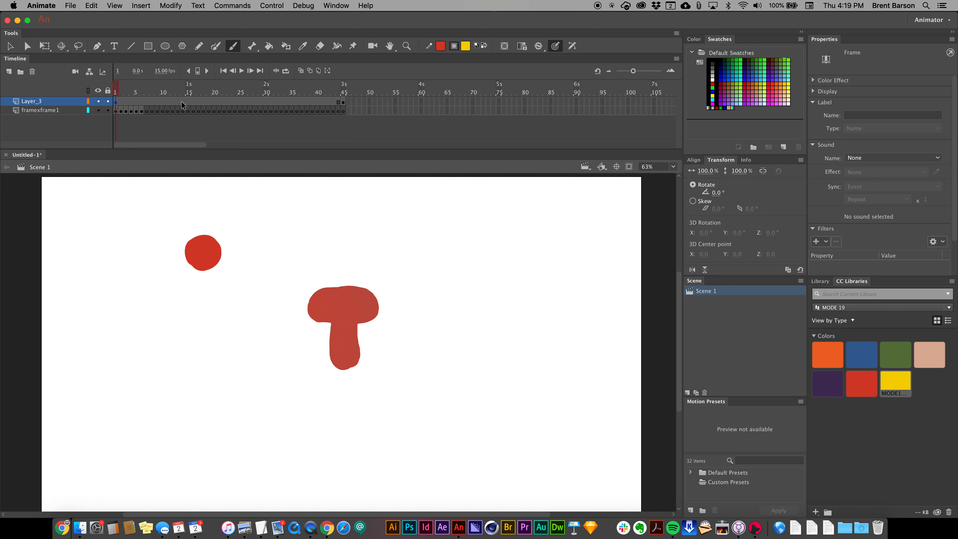
pyautogui.rightClick(198, 101)
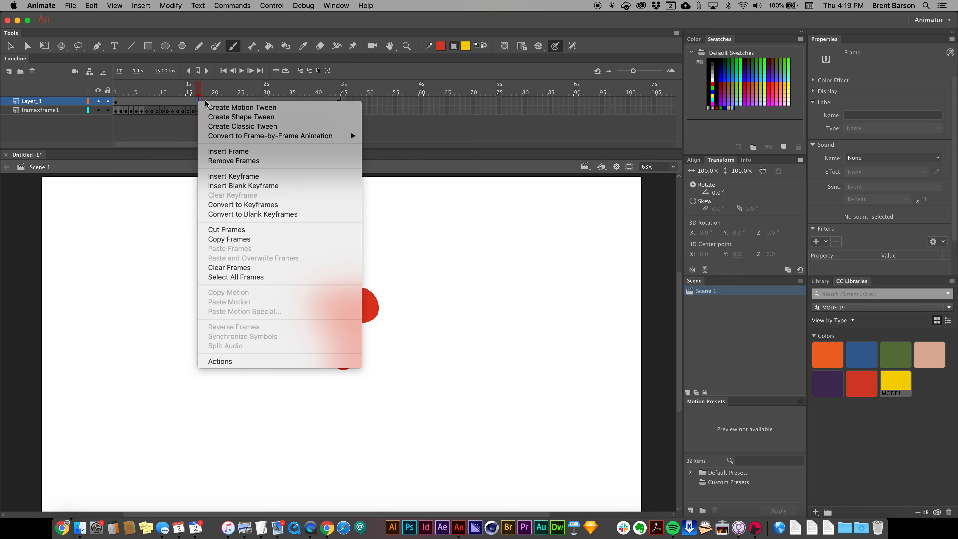
pyautogui.click(218, 117)
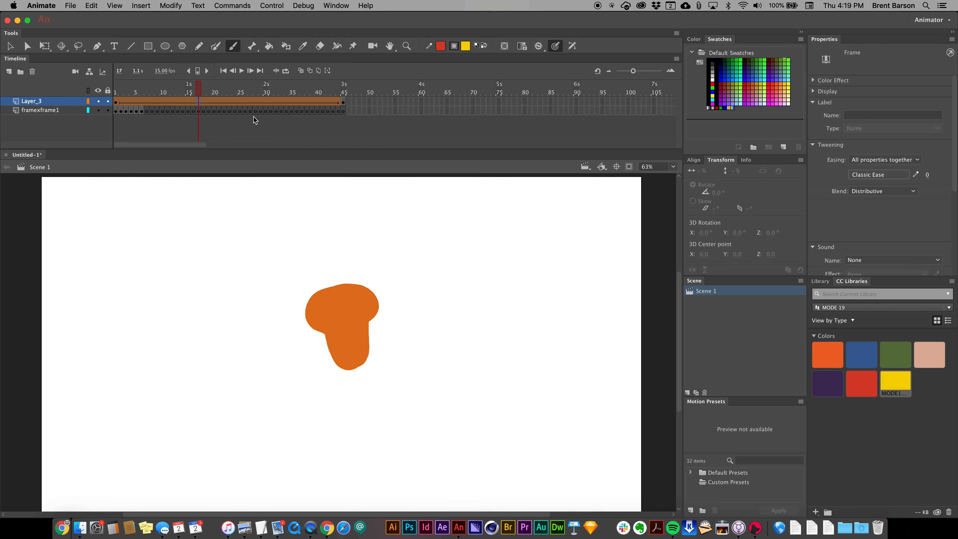
# - Loop playback over frames 1 to 45 and play the shape tween to examine the morph
pyautogui.click(285, 71)
pyautogui.moveTo(142, 89); pyautogui.dragTo(342, 90)
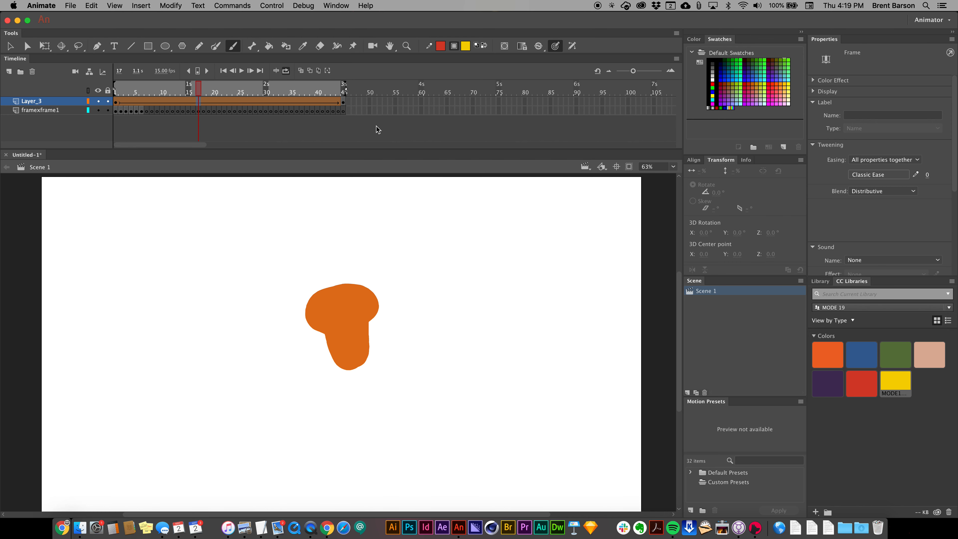
pyautogui.press('Return')
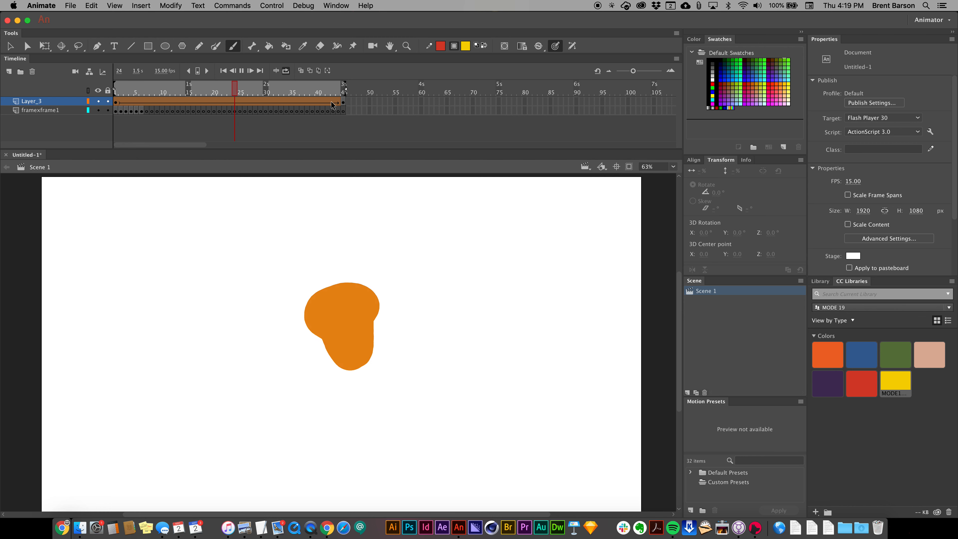
pyautogui.press('Return')
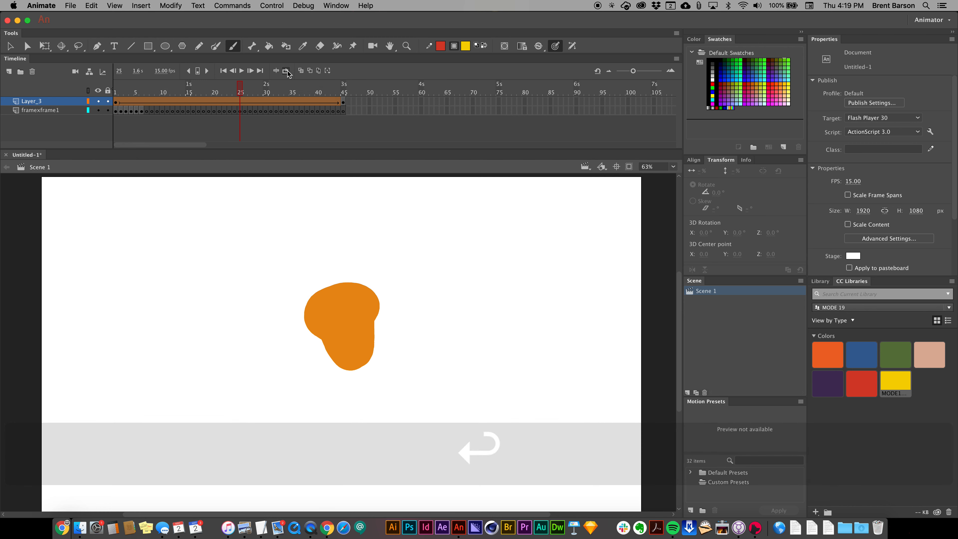
# - Move the yellow blob's keyframe from frame 45 to frame 11 and remove Layer_3's leftover frames after it
pyautogui.click(352, 101)
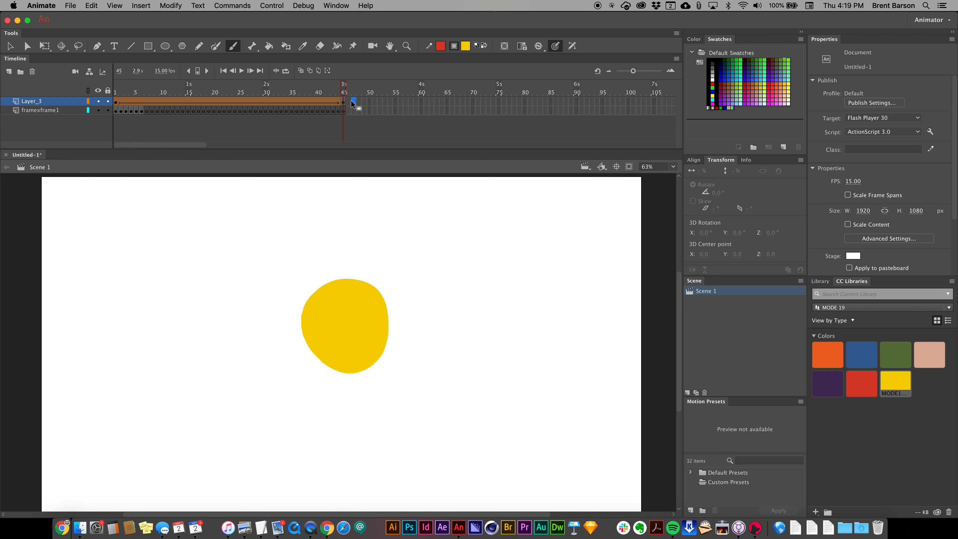
pyautogui.click(342, 101)
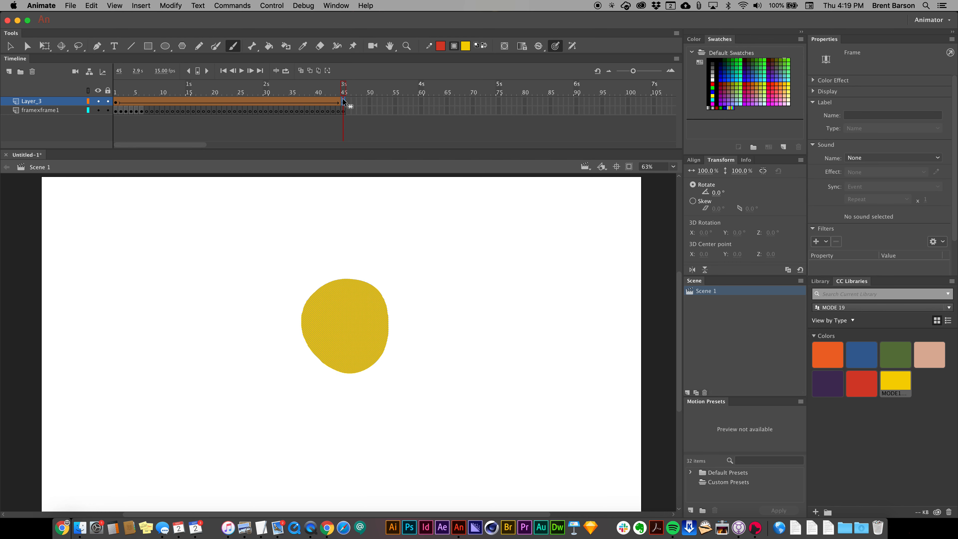
pyautogui.moveTo(343, 101); pyautogui.dragTo(167, 101)
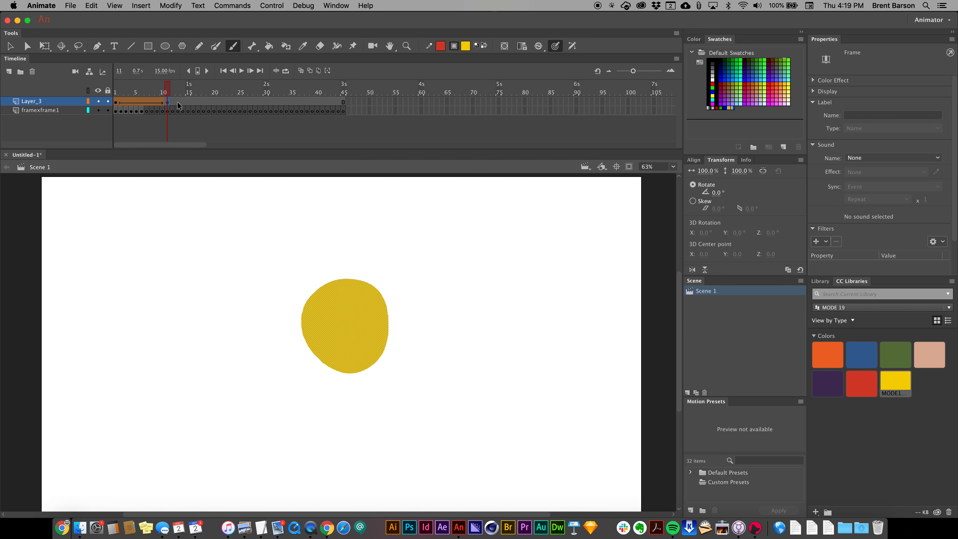
pyautogui.moveTo(344, 104); pyautogui.dragTo(173, 105)
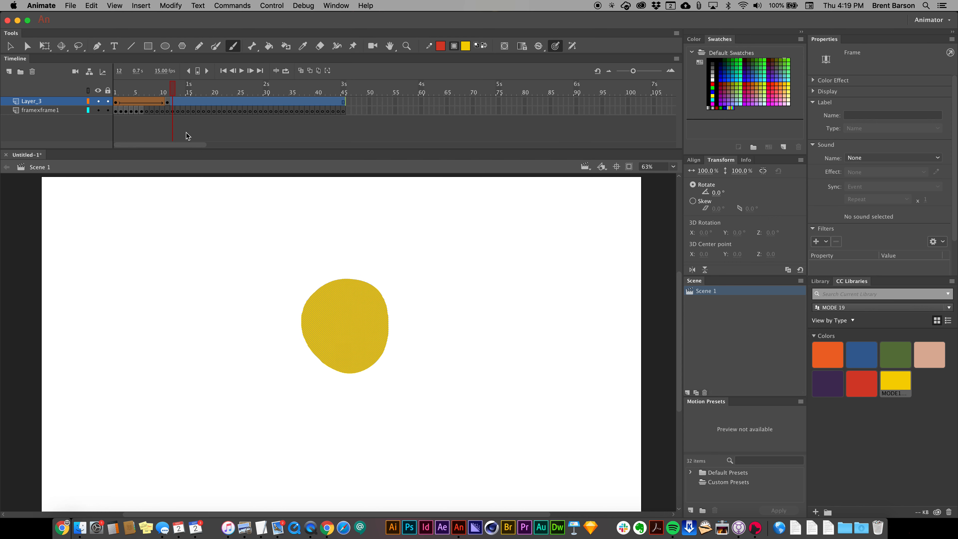
pyautogui.hotkey('shift', 'F5')
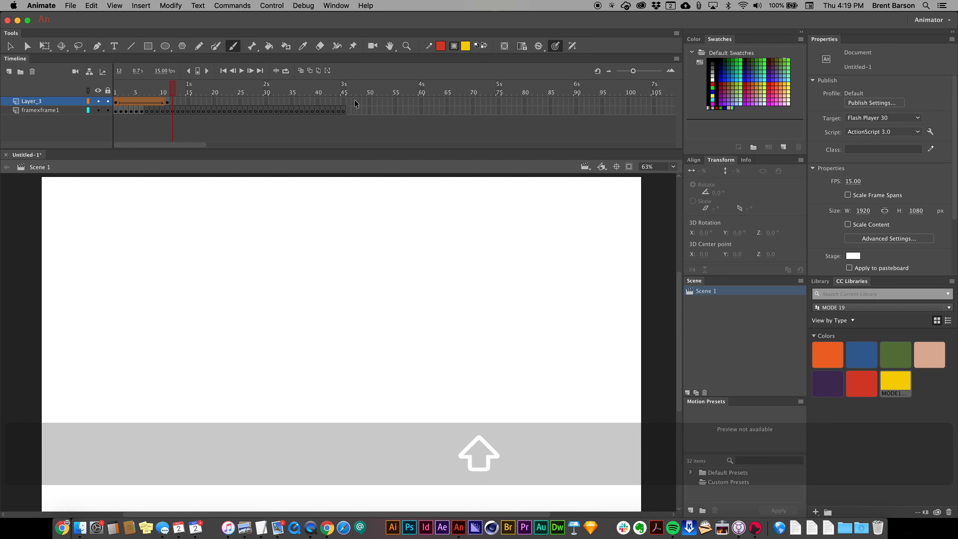
# - Remove all framexframe1 frames from frame 12 onward so the layer ends at frame 11
pyautogui.moveTo(356, 99); pyautogui.dragTo(173, 128)
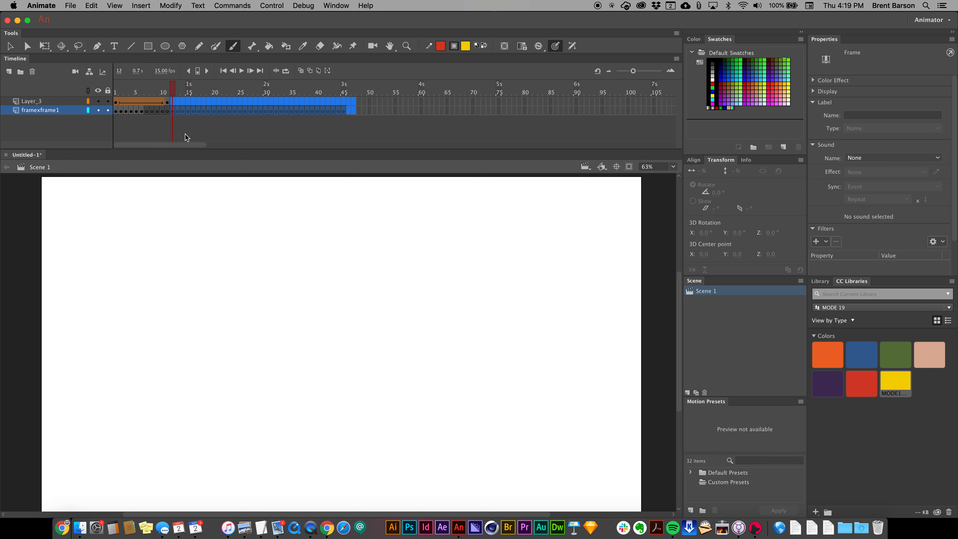
pyautogui.rightClick(198, 104)
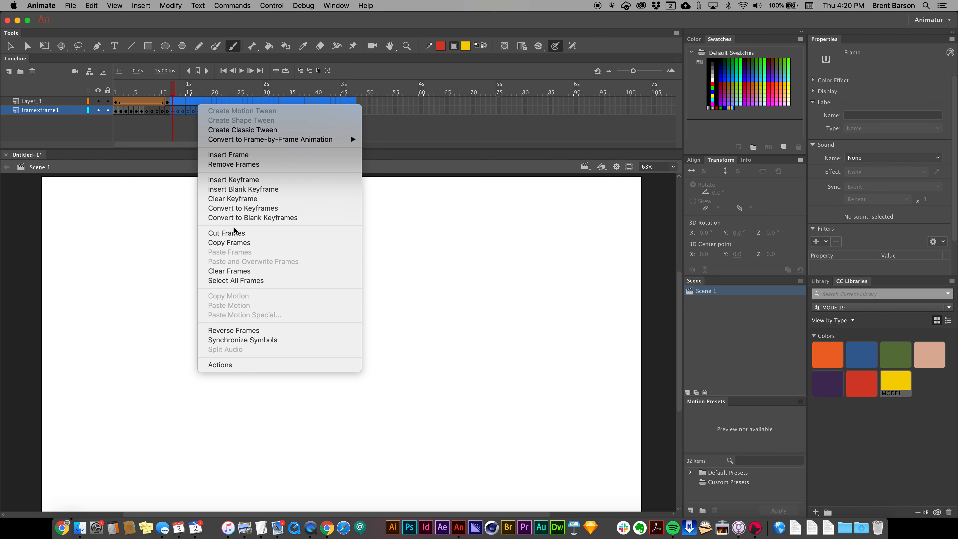
pyautogui.click(226, 270)
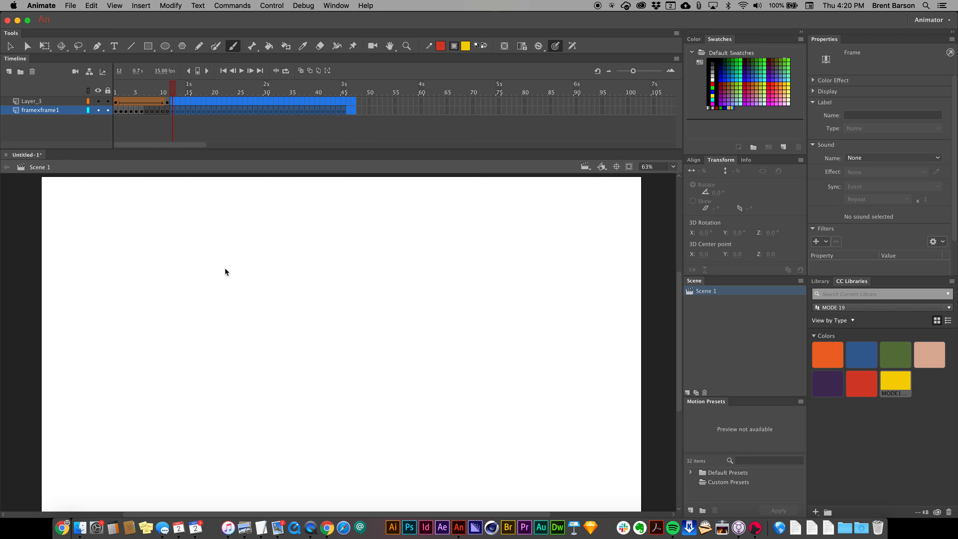
pyautogui.rightClick(207, 112)
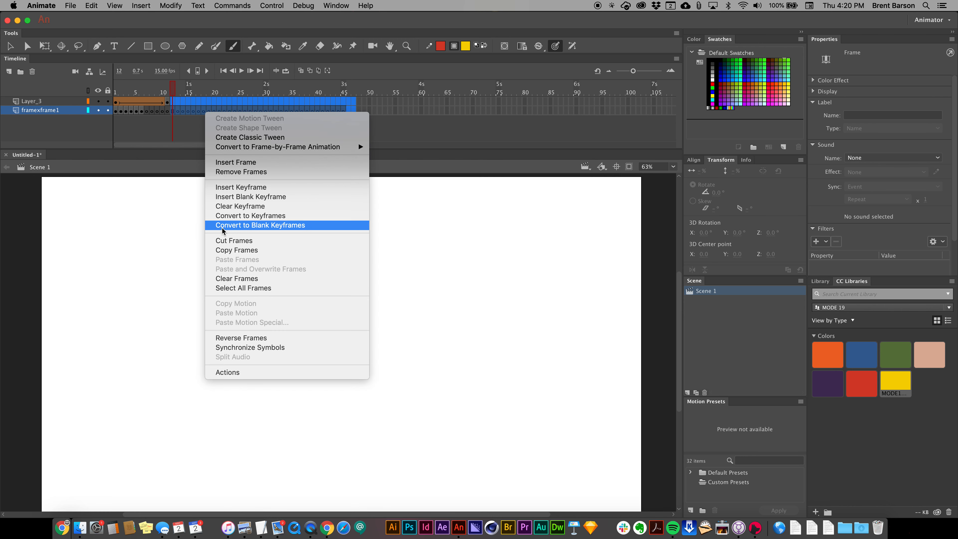
pyautogui.click(240, 173)
pyautogui.click(203, 133)
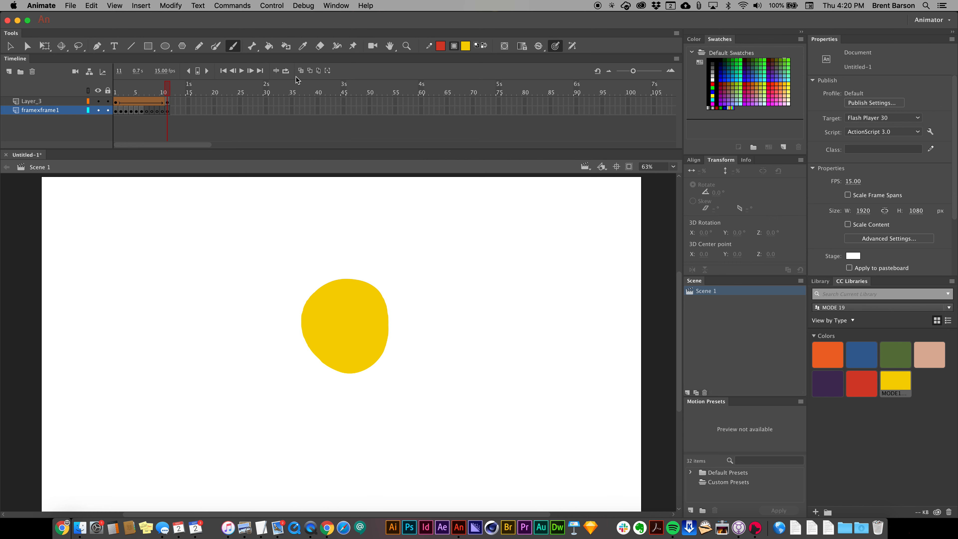
# - Loop playback over frames 1 to 11 and watch the faster tween alongside the ball animation
pyautogui.click(285, 70)
pyautogui.press('Return')
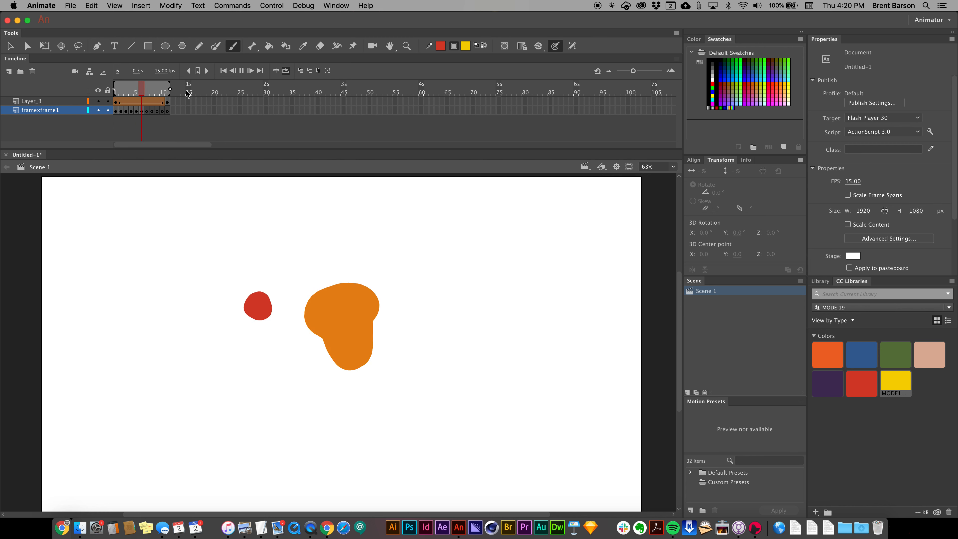
pyautogui.press('Return')
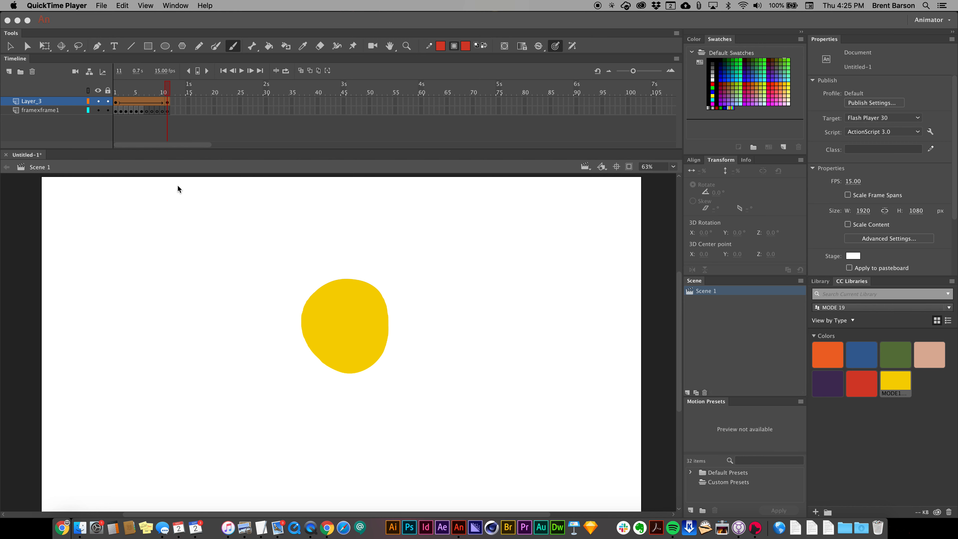
# - Copy Layer_3's red mushroom keyframe from frame 1 to frame 20, extending the shape tween back to the original shape
pyautogui.click(118, 128)
pyautogui.click(115, 101)
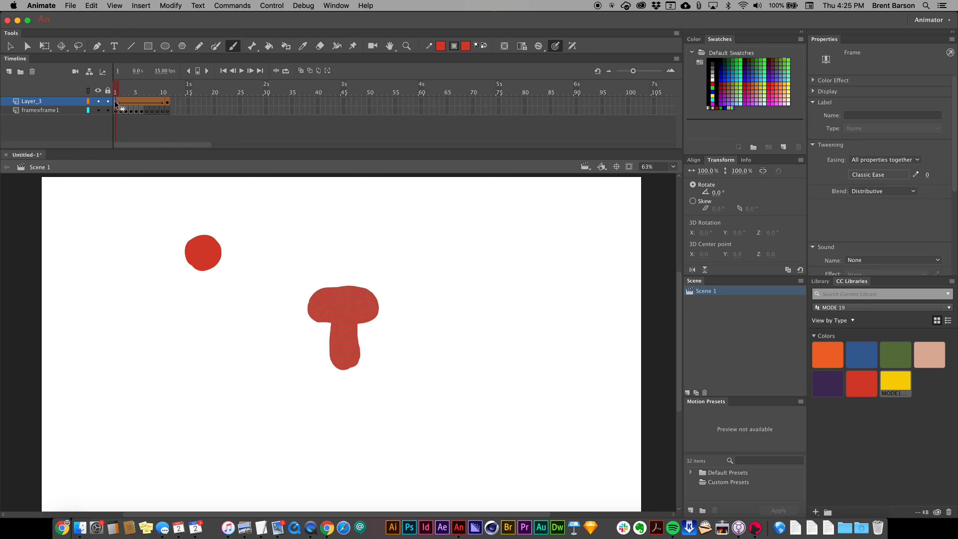
pyautogui.moveTo(115, 100); pyautogui.dragTo(122, 101)
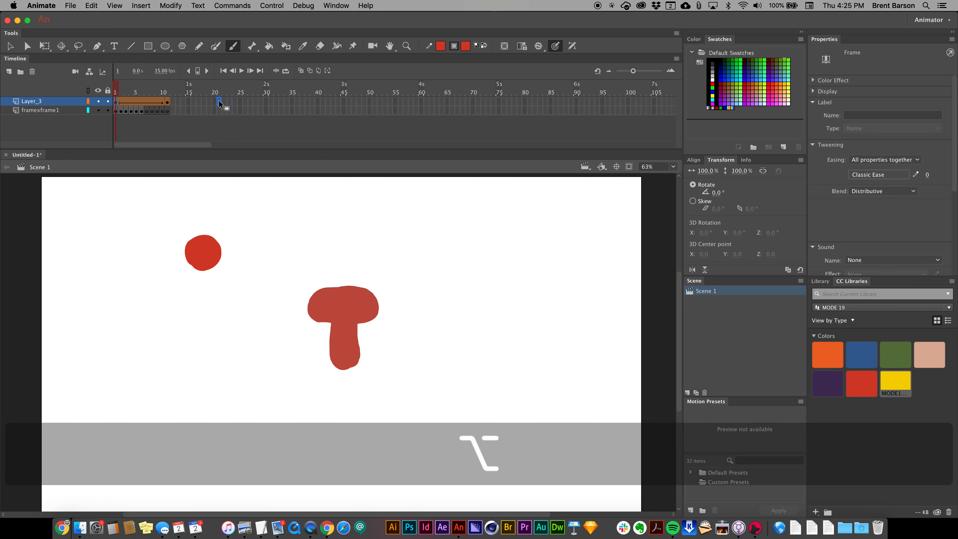
pyautogui.moveTo(215, 99); pyautogui.dragTo(215, 99)
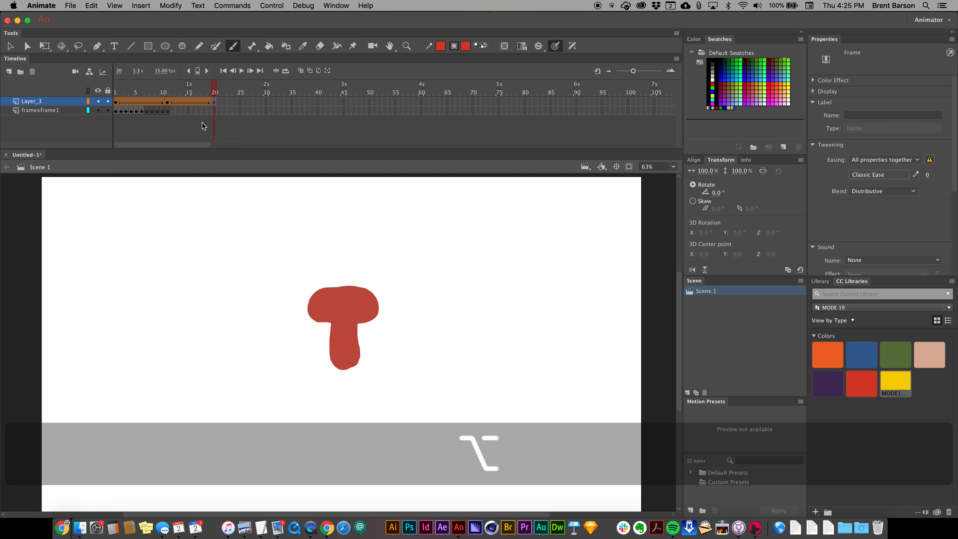
# - Scrub through the shape tweens up to frame 20 to examine the mushroom morphing to the blob and back
pyautogui.moveTo(214, 87); pyautogui.dragTo(185, 89)
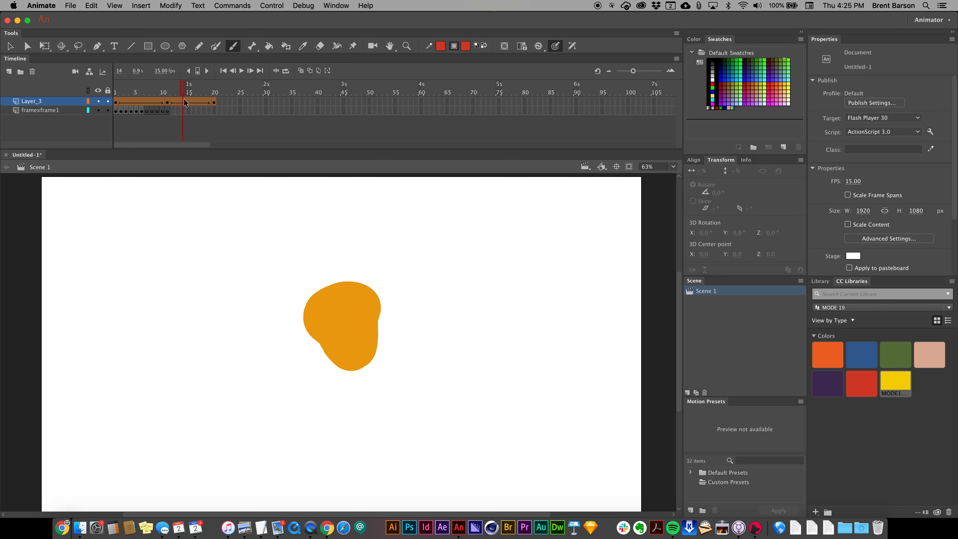
pyautogui.rightClick(185, 102)
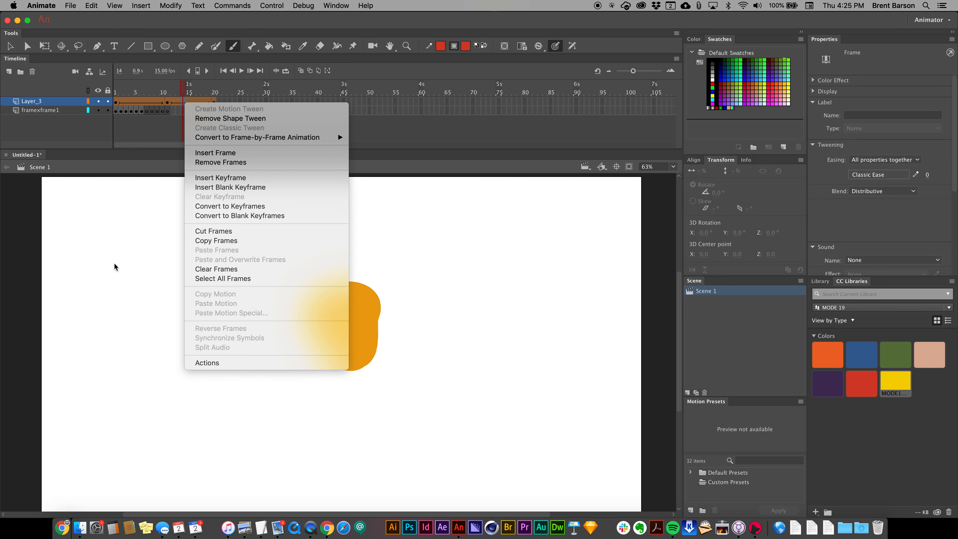
pyautogui.click(407, 234)
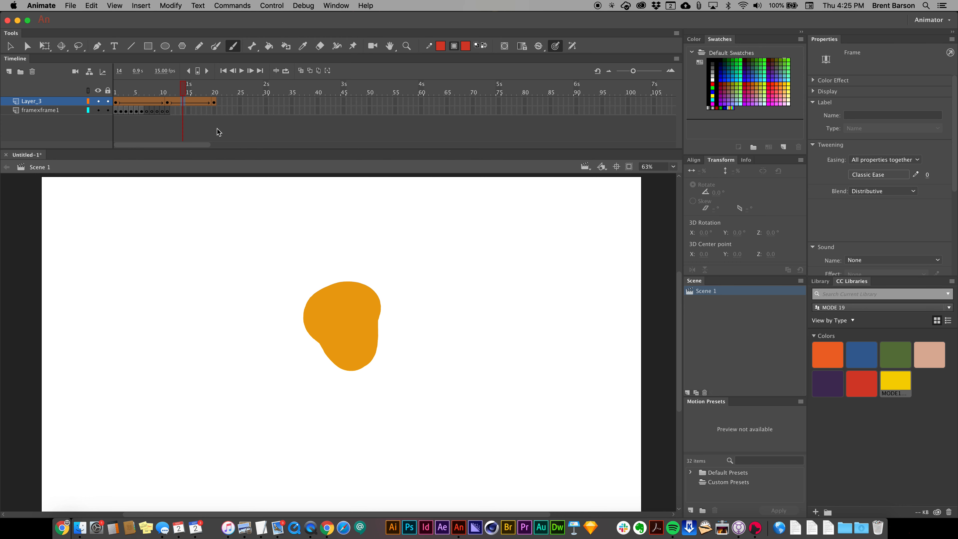
pyautogui.moveTo(144, 93); pyautogui.dragTo(214, 93)
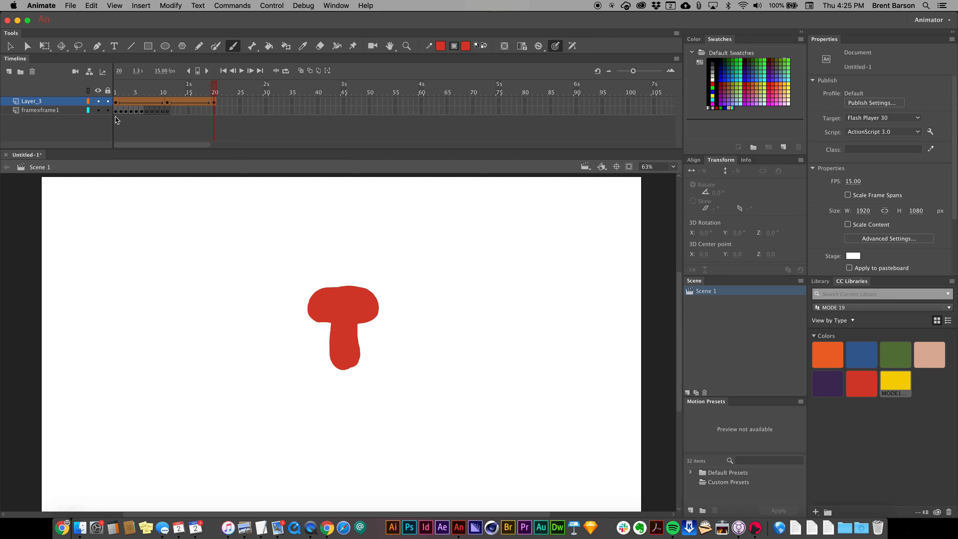
# - Rename Layer_3 to "shape tween", accepting the adjusted layer name
pyautogui.click(116, 110)
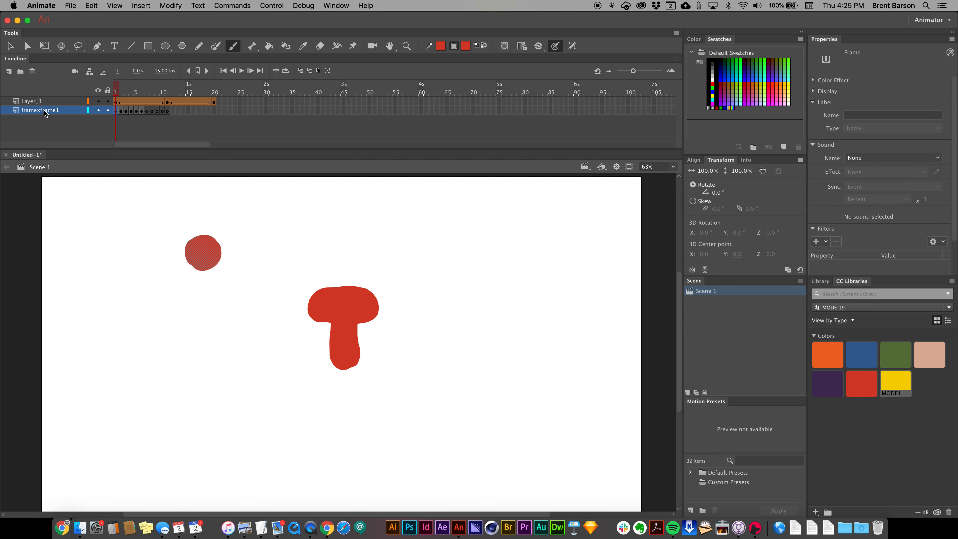
pyautogui.click(41, 103)
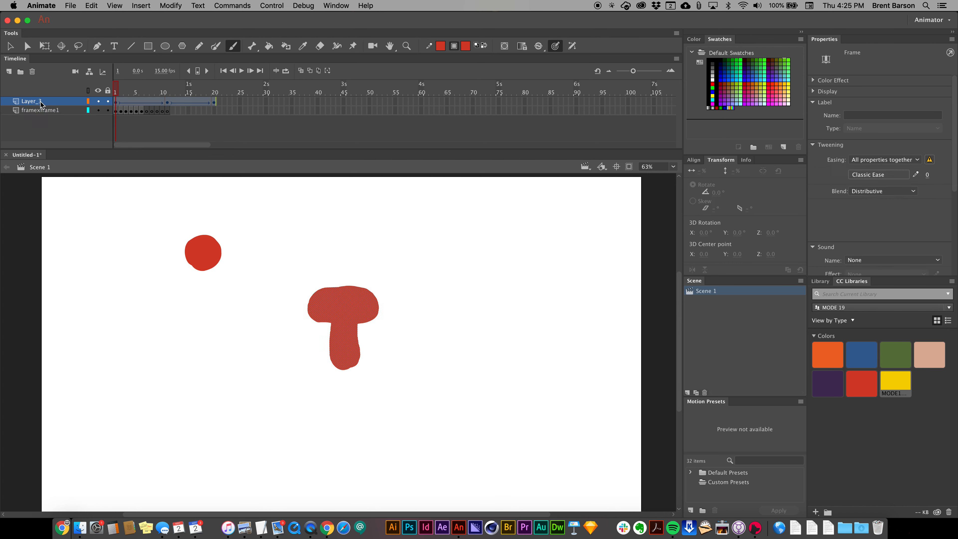
pyautogui.doubleClick(40, 102)
pyautogui.write('shape tween')
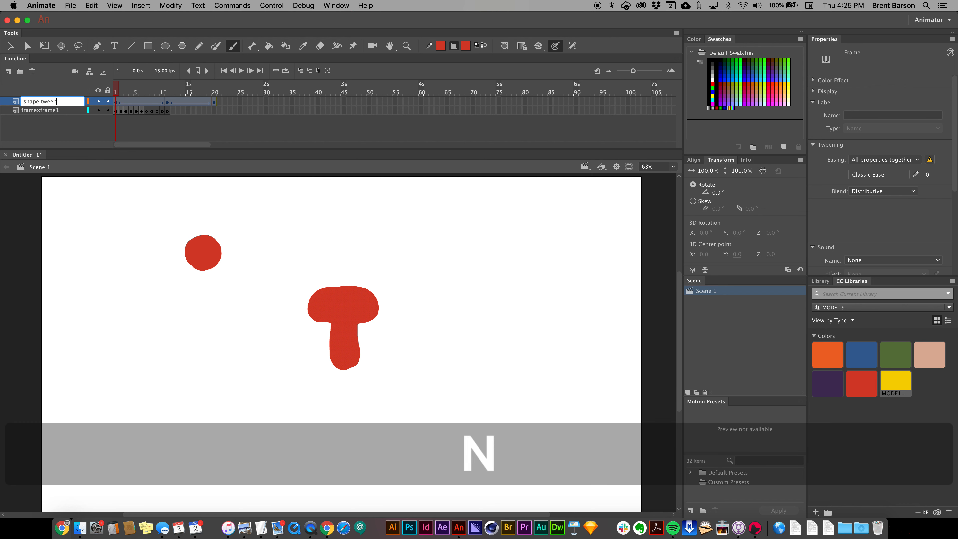
pyautogui.press('Return')
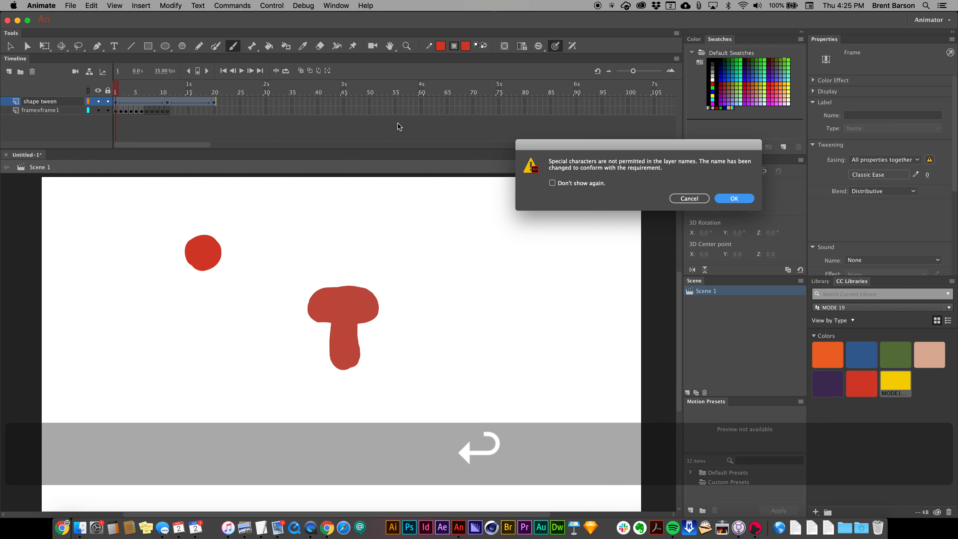
pyautogui.click(733, 199)
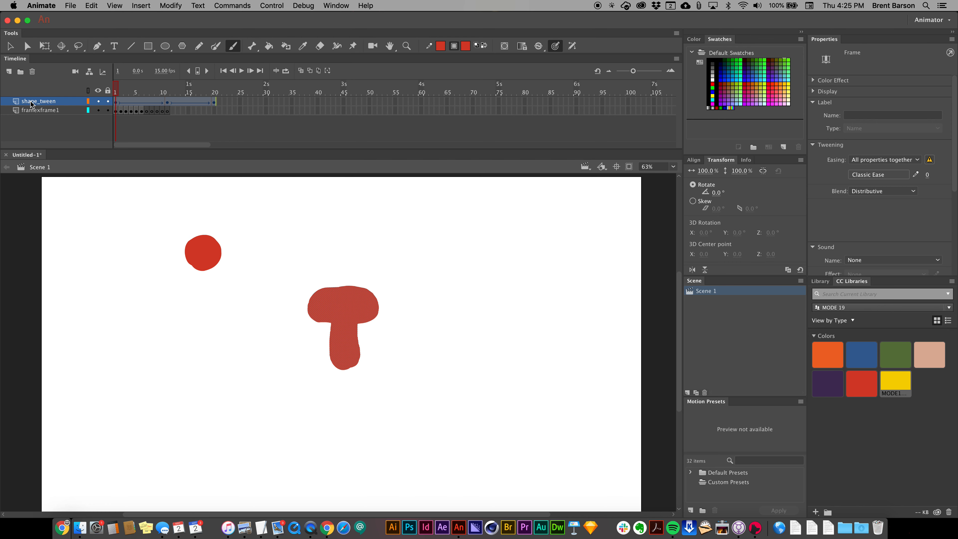
pyautogui.click(197, 139)
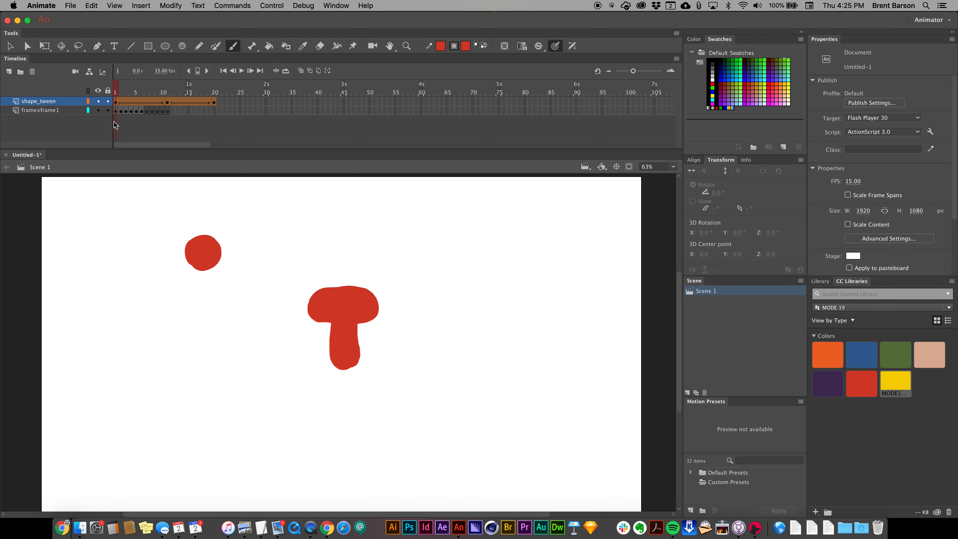
# - Turn on onion skinning and draw a red pencil outline of the ball on frame 7 of the framexframe1 layer
pyautogui.click(82, 113)
pyautogui.click(146, 111)
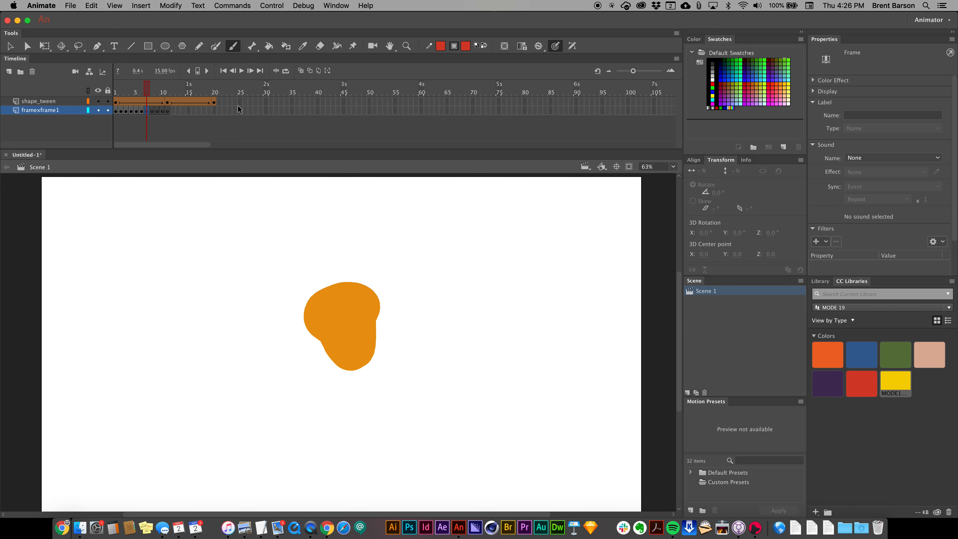
pyautogui.click(300, 70)
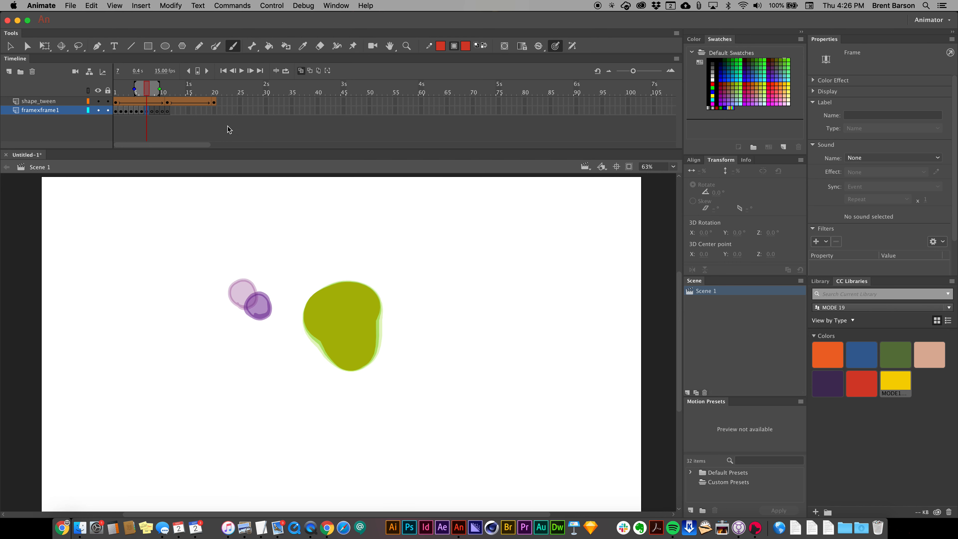
pyautogui.click(202, 48)
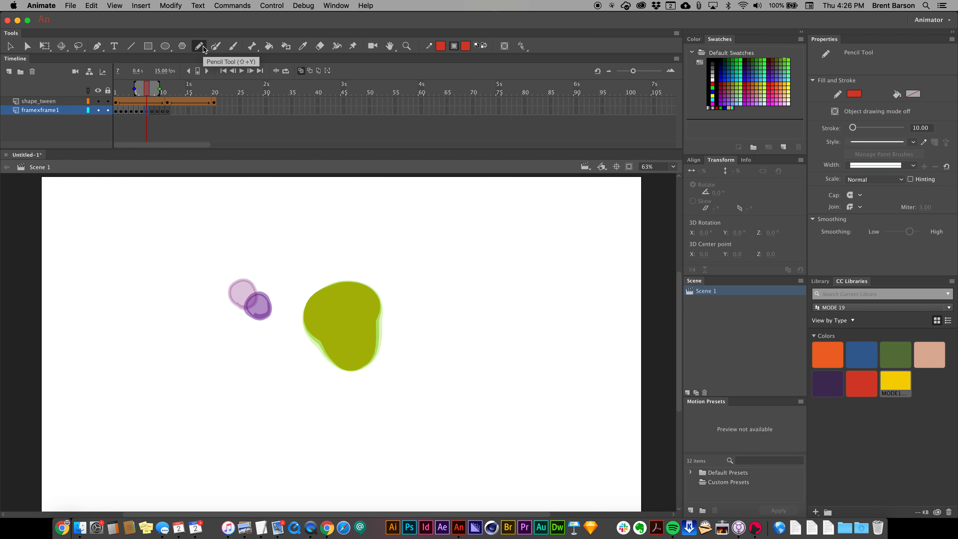
pyautogui.moveTo(268, 324)
pyautogui.mouseDown()
pyautogui.moveTo(253, 301)
pyautogui.moveTo(268, 300)
pyautogui.moveTo(273, 318)
pyautogui.moveTo(261, 326)
pyautogui.moveTo(246, 314)
pyautogui.moveTo(250, 301)
pyautogui.moveTo(266, 298)
pyautogui.moveTo(273, 312)
pyautogui.moveTo(252, 323)
pyautogui.mouseUp()
# - Try to fill the ball outline on frame 7 with red using the Paint Bucket
pyautogui.press('k')
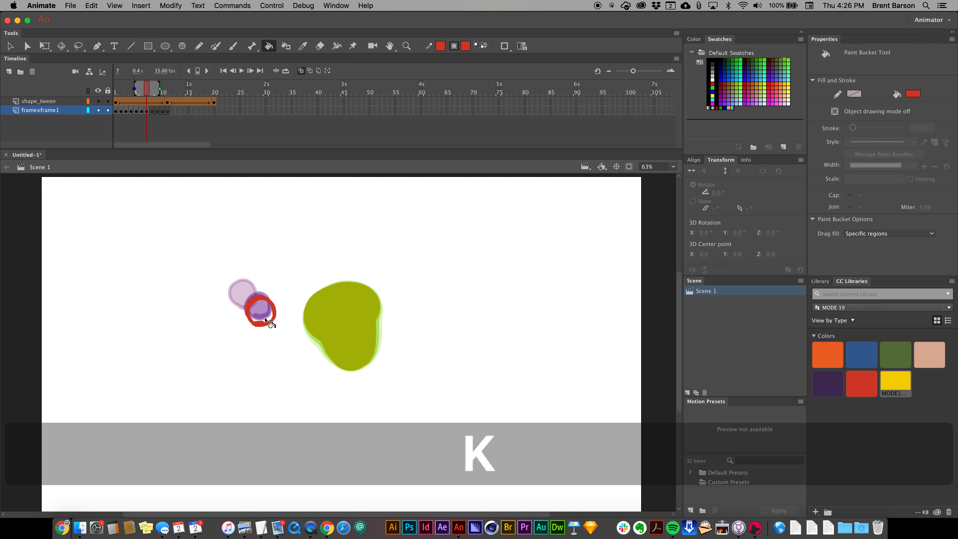
pyautogui.click(148, 110)
pyautogui.click(256, 317)
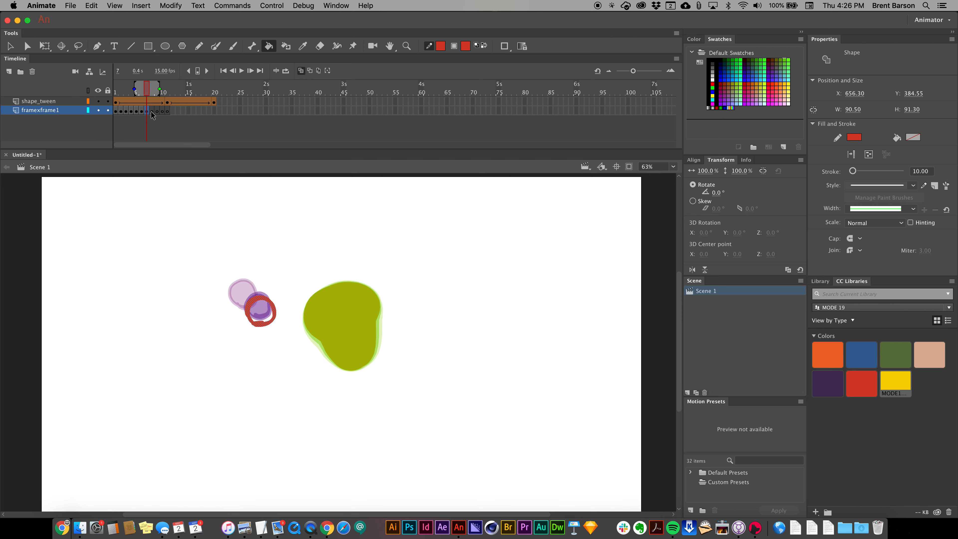
# - Draw a rounded triangular red pencil outline on frame 8 over the onion-skinned ball and return to the Pencil tool
pyautogui.press('.')
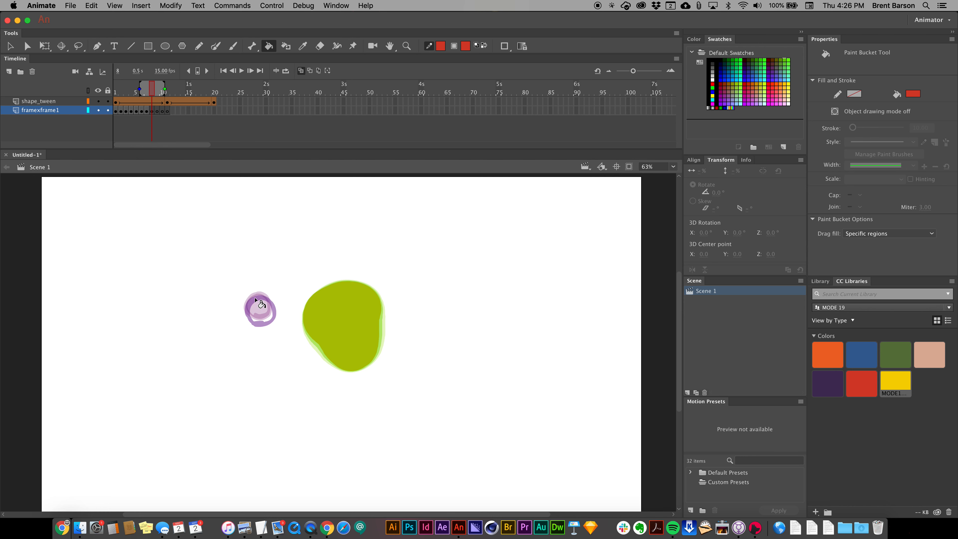
pyautogui.press('shift')
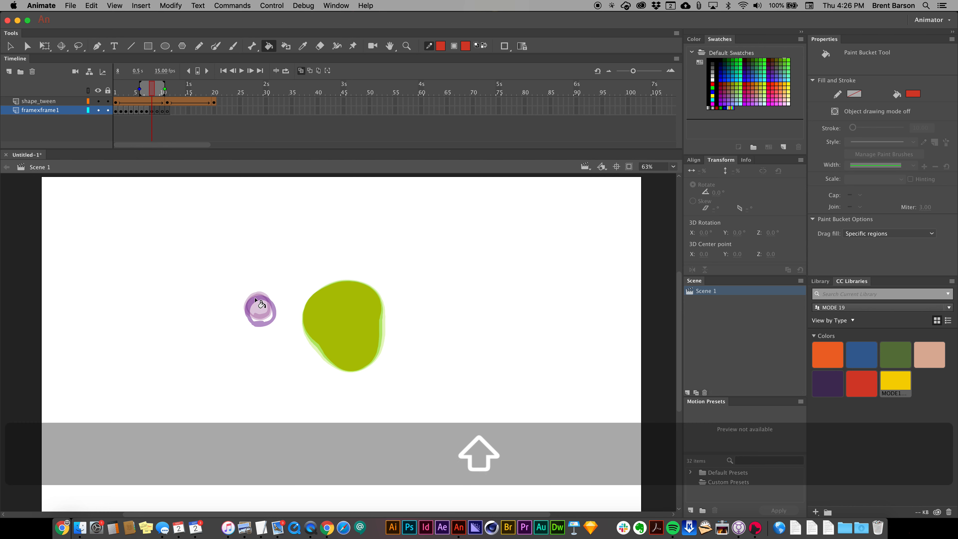
pyautogui.hotkey('shift', 'y')
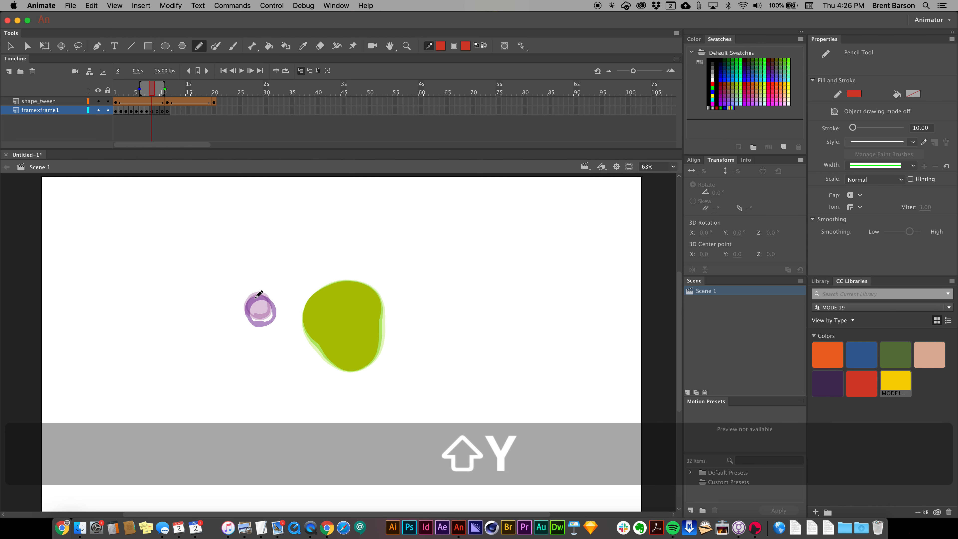
pyautogui.moveTo(260, 323)
pyautogui.mouseDown()
pyautogui.moveTo(249, 319)
pyautogui.moveTo(253, 296)
pyautogui.moveTo(268, 289)
pyautogui.moveTo(278, 323)
pyautogui.moveTo(254, 322)
pyautogui.mouseUp()
pyautogui.press('k')
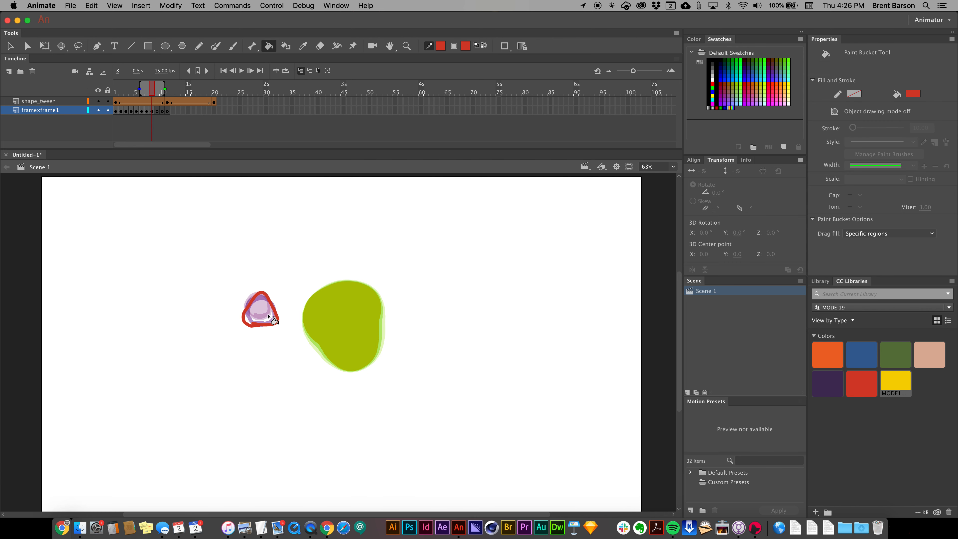
pyautogui.hotkey('shift', 'y')
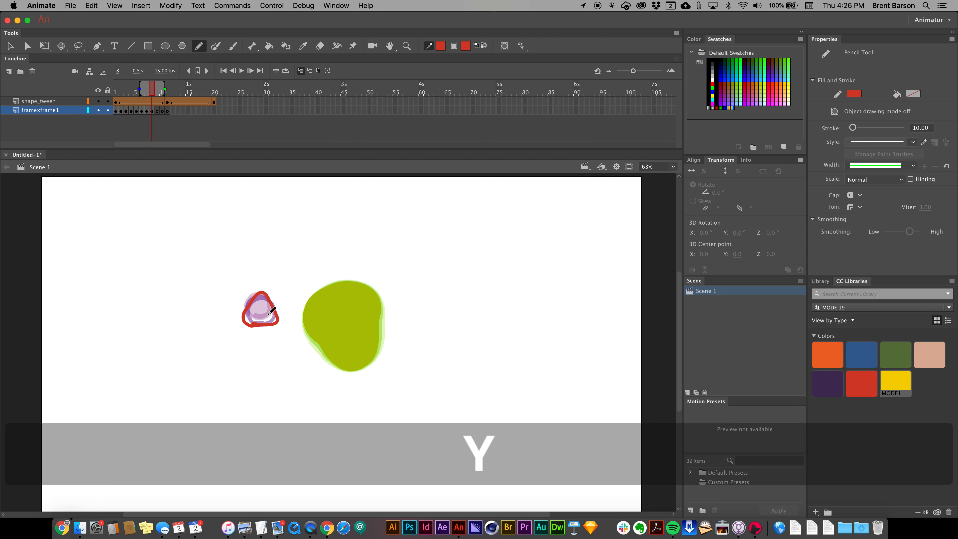
# - Draw progressively larger red pencil outlines of the ball on frames 9, 10 and 11
pyautogui.press('.')
pyautogui.moveTo(259, 329)
pyautogui.mouseDown()
pyautogui.moveTo(260, 293)
pyautogui.moveTo(273, 303)
pyautogui.moveTo(275, 325)
pyautogui.moveTo(249, 326)
pyautogui.moveTo(258, 331)
pyautogui.moveTo(238, 320)
pyautogui.moveTo(243, 304)
pyautogui.moveTo(265, 291)
pyautogui.moveTo(281, 314)
pyautogui.moveTo(276, 328)
pyautogui.moveTo(243, 331)
pyautogui.moveTo(235, 308)
pyautogui.moveTo(249, 288)
pyautogui.moveTo(273, 287)
pyautogui.moveTo(283, 311)
pyautogui.moveTo(269, 330)
pyautogui.moveTo(248, 324)
pyautogui.mouseUp()
pyautogui.press('.')
pyautogui.press('.')
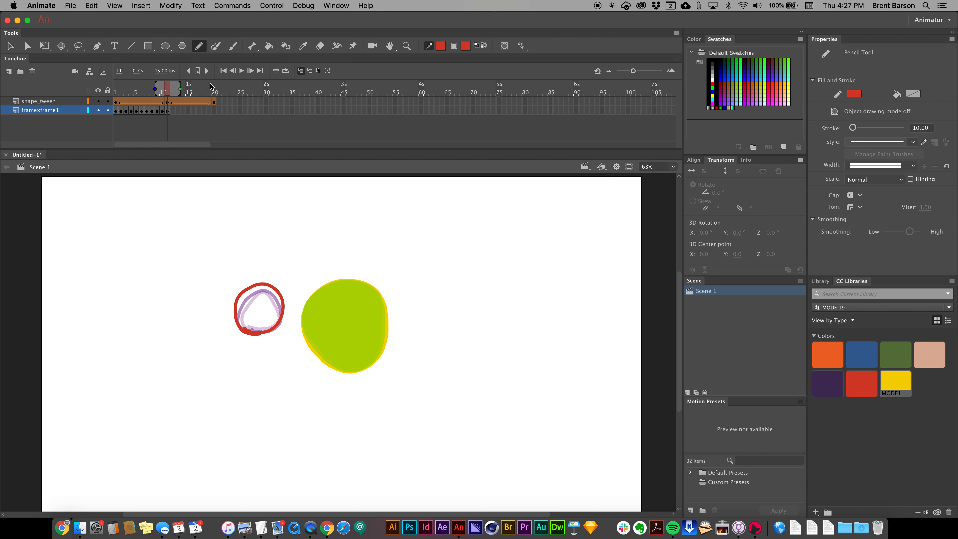
# - Turn off onion skinning and go back to the outlined ball on frame 7
pyautogui.click(301, 70)
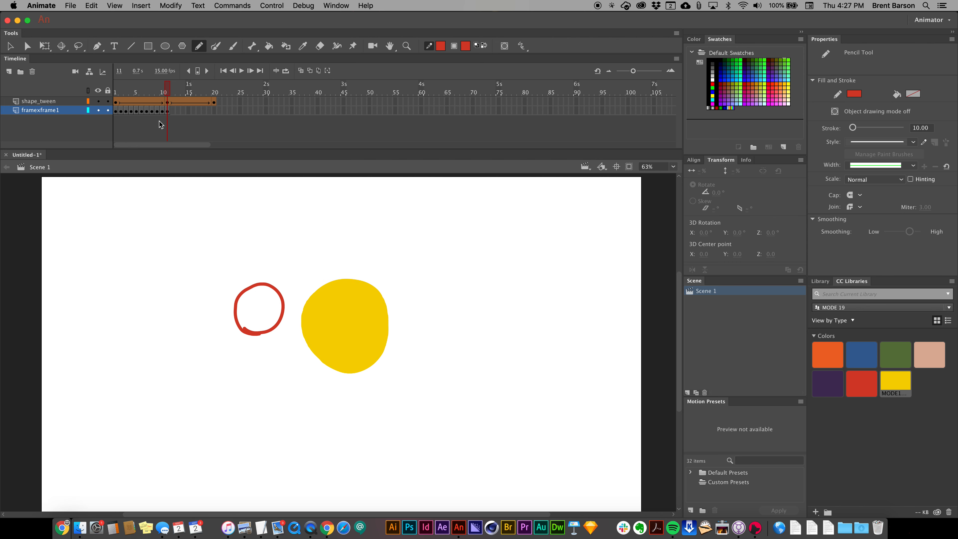
pyautogui.moveTo(158, 91); pyautogui.dragTo(141, 91)
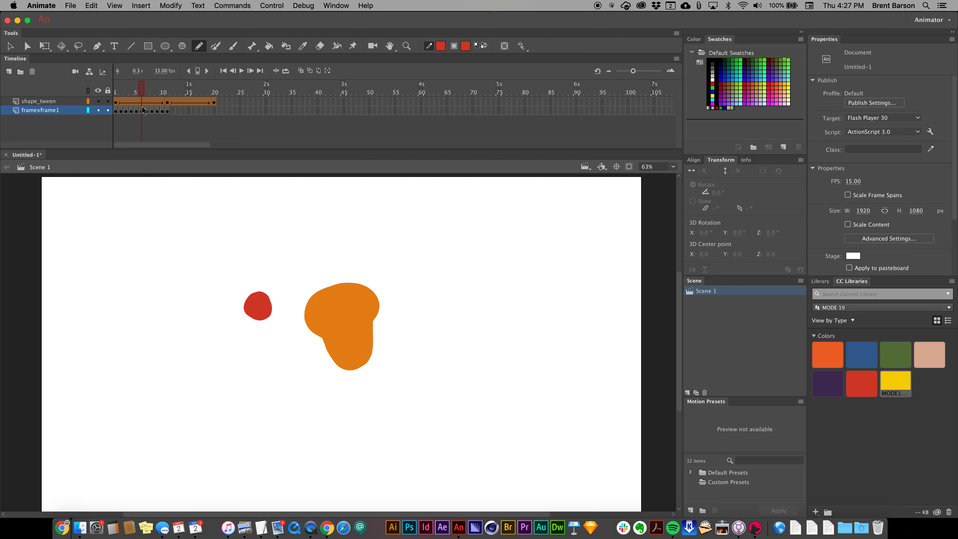
pyautogui.press('.')
# - Try again to fill frame 7's ball outline with the Paint Bucket, selecting the whole outline first
pyautogui.click(269, 47)
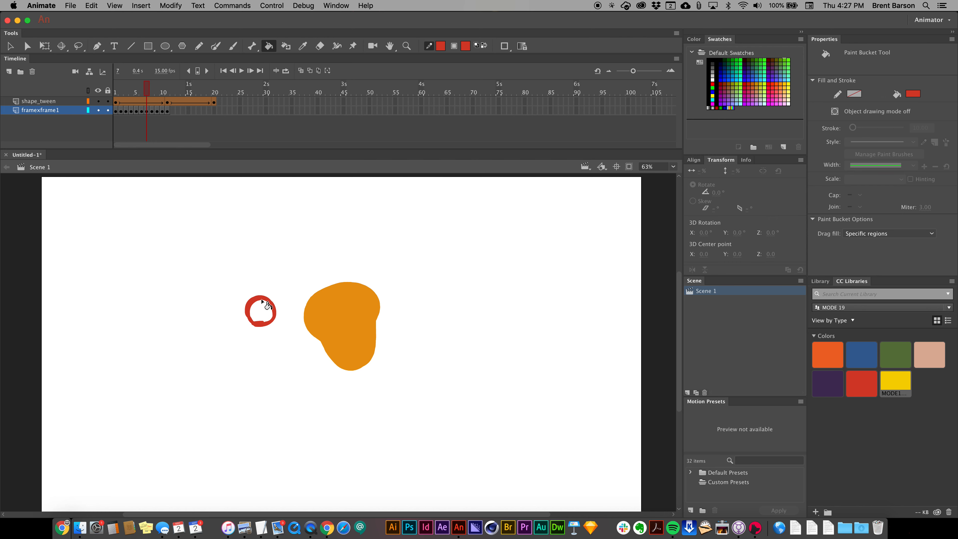
pyautogui.press('v')
pyautogui.click(263, 302)
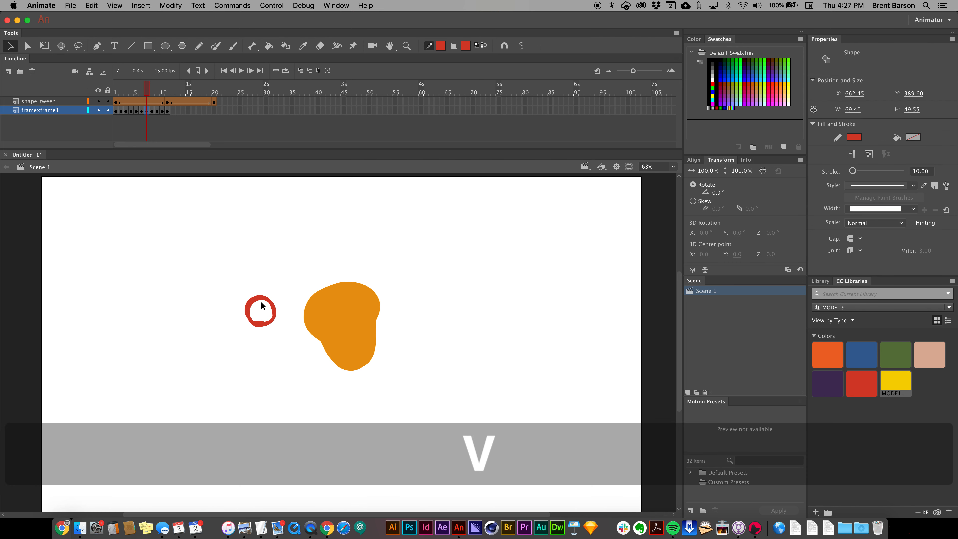
pyautogui.doubleClick(263, 304)
pyautogui.press('k')
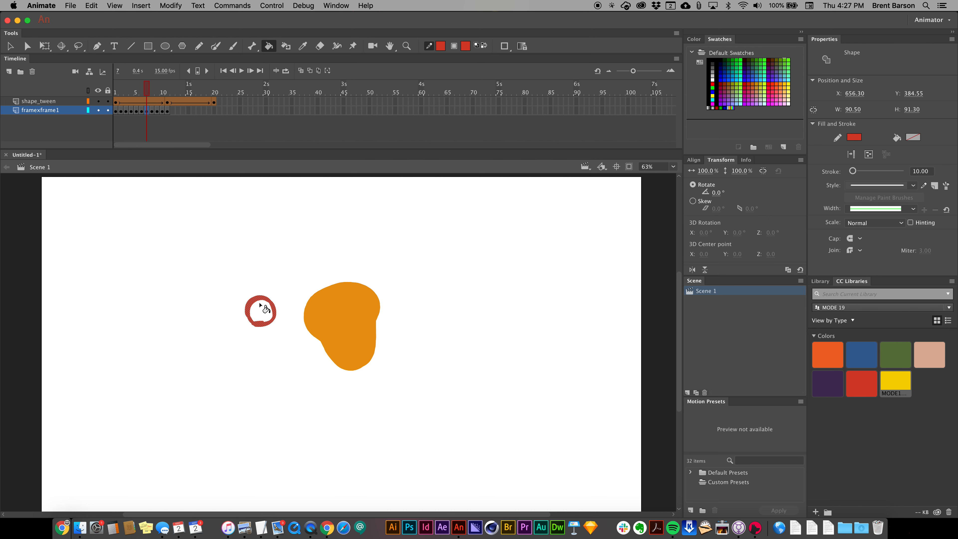
# - Paint the ball outlines on frames 7 through 11 solid red with the Brush tool and preview the frames
pyautogui.click(233, 46)
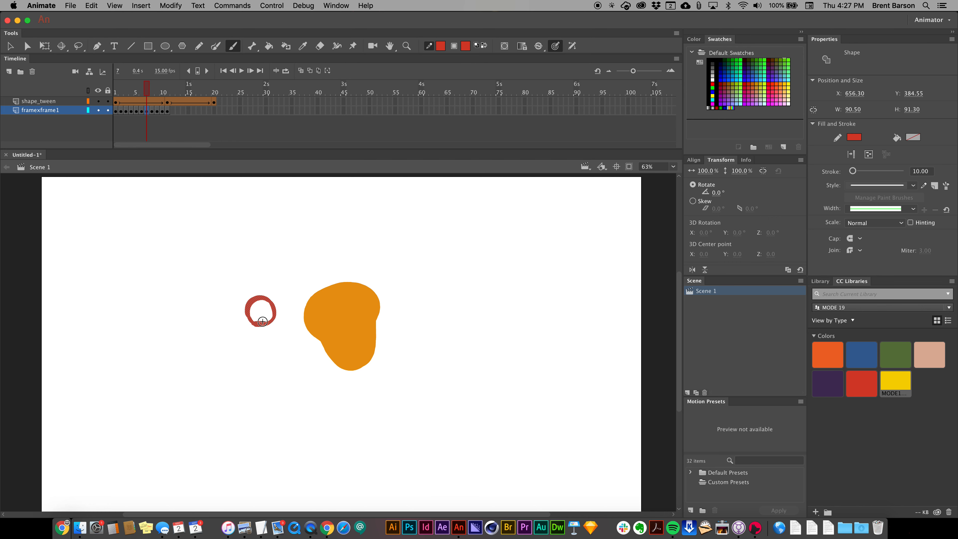
pyautogui.moveTo(261, 321)
pyautogui.mouseDown()
pyautogui.moveTo(252, 315)
pyautogui.moveTo(257, 301)
pyautogui.moveTo(271, 315)
pyautogui.moveTo(264, 320)
pyautogui.mouseUp()
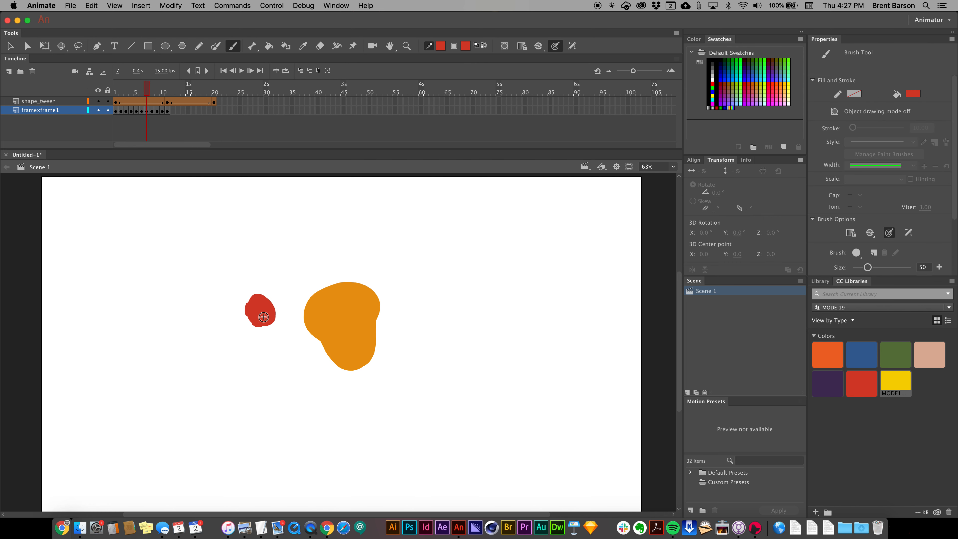
pyautogui.press('.')
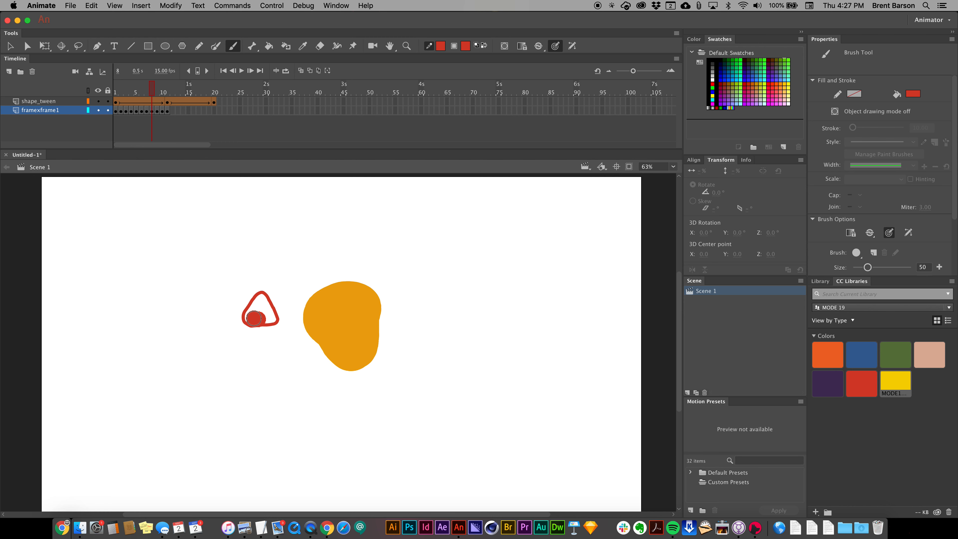
pyautogui.moveTo(252, 318)
pyautogui.mouseDown()
pyautogui.moveTo(263, 304)
pyautogui.moveTo(267, 319)
pyautogui.moveTo(256, 303)
pyautogui.moveTo(267, 298)
pyautogui.moveTo(273, 321)
pyautogui.moveTo(256, 318)
pyautogui.mouseUp()
pyautogui.press('.')
pyautogui.press('.')
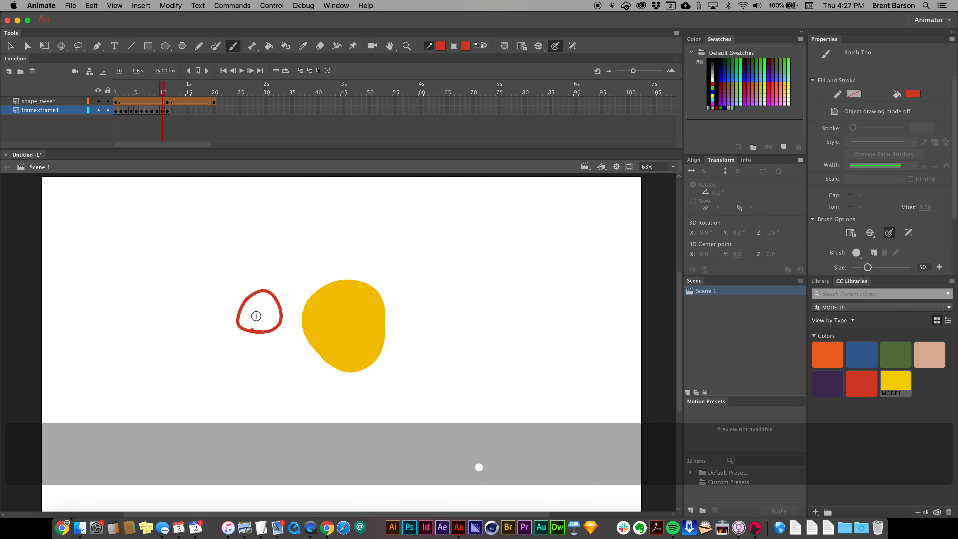
pyautogui.moveTo(258, 299)
pyautogui.mouseDown()
pyautogui.moveTo(275, 319)
pyautogui.moveTo(269, 328)
pyautogui.moveTo(259, 311)
pyautogui.mouseUp()
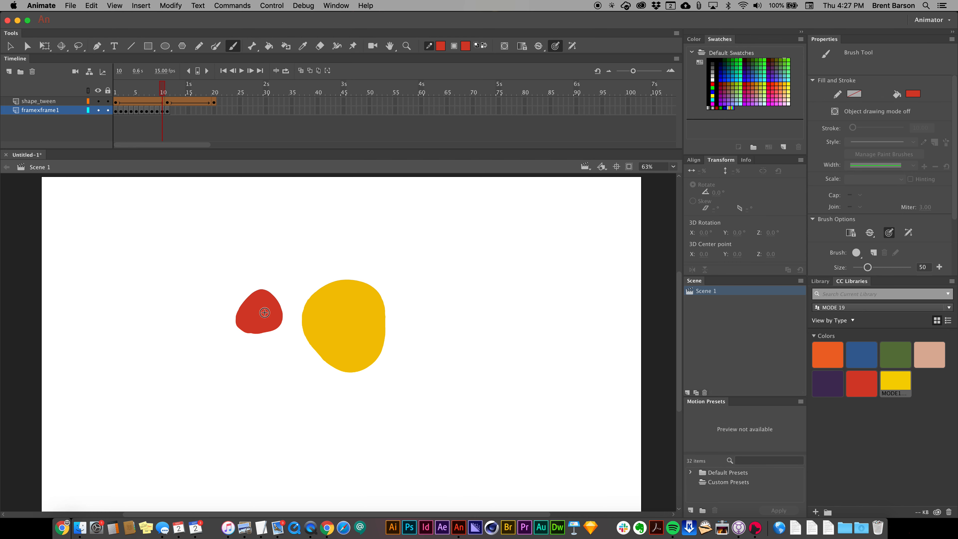
pyautogui.press('.')
pyautogui.moveTo(250, 325)
pyautogui.mouseDown()
pyautogui.moveTo(238, 311)
pyautogui.moveTo(261, 290)
pyautogui.moveTo(274, 307)
pyautogui.moveTo(272, 318)
pyautogui.moveTo(255, 321)
pyautogui.moveTo(259, 302)
pyautogui.moveTo(260, 313)
pyautogui.mouseUp()
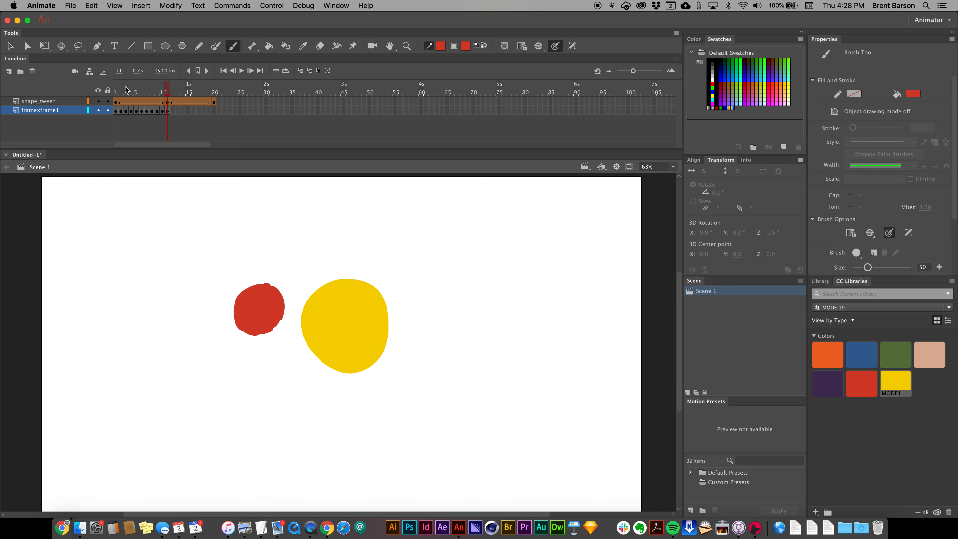
pyautogui.press('Return')
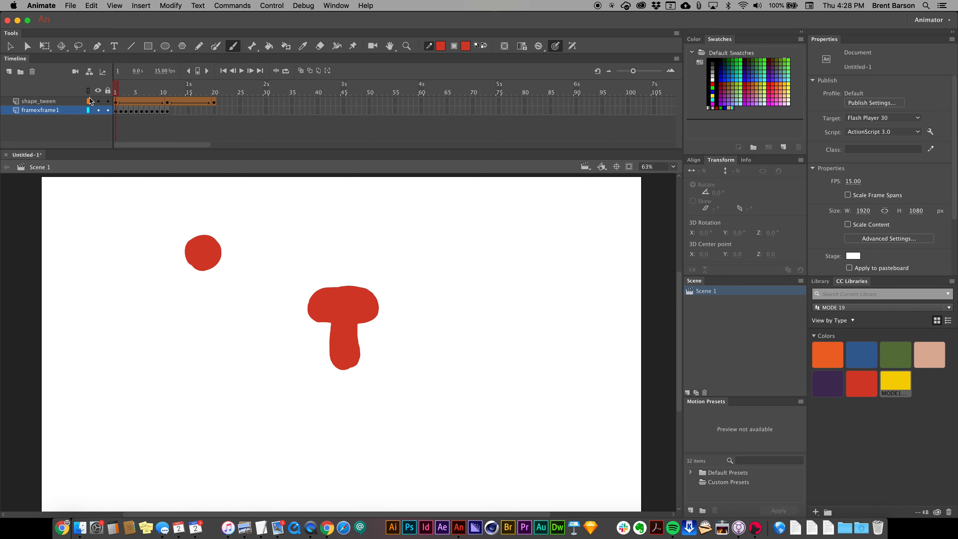
pyautogui.click(158, 93)
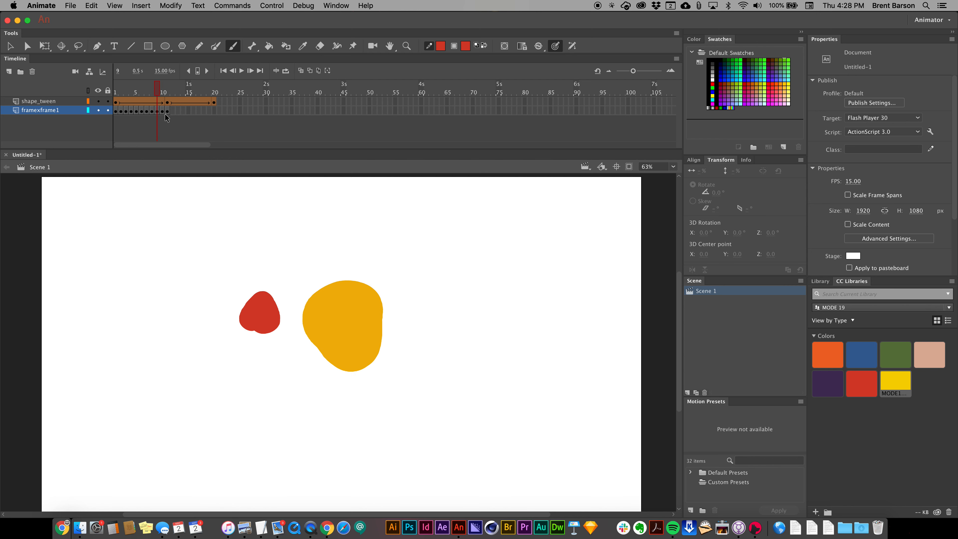
# - Copy frames 1 to 11 of the framexframe1 layer and paste them starting at frame 12
pyautogui.moveTo(167, 110); pyautogui.dragTo(116, 111)
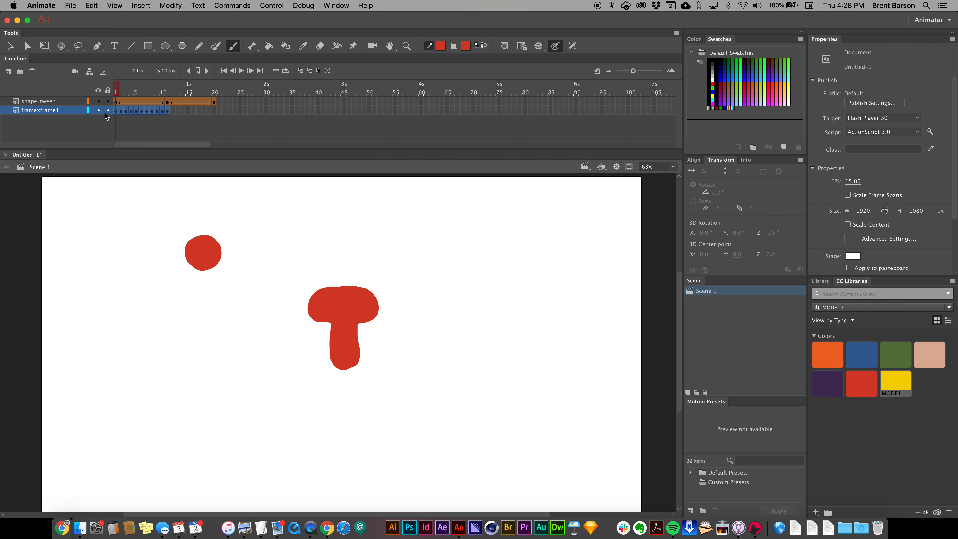
pyautogui.rightClick(132, 113)
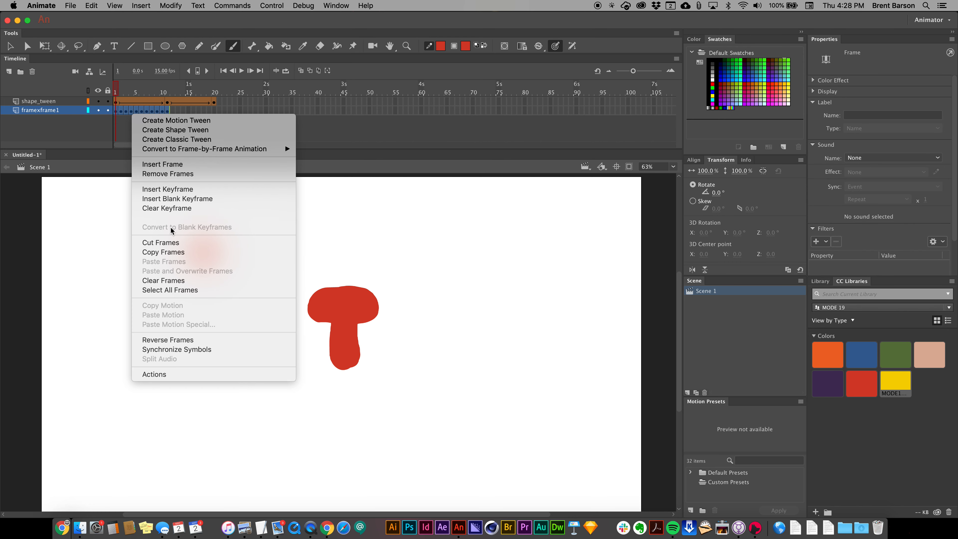
pyautogui.click(168, 252)
pyautogui.click(172, 110)
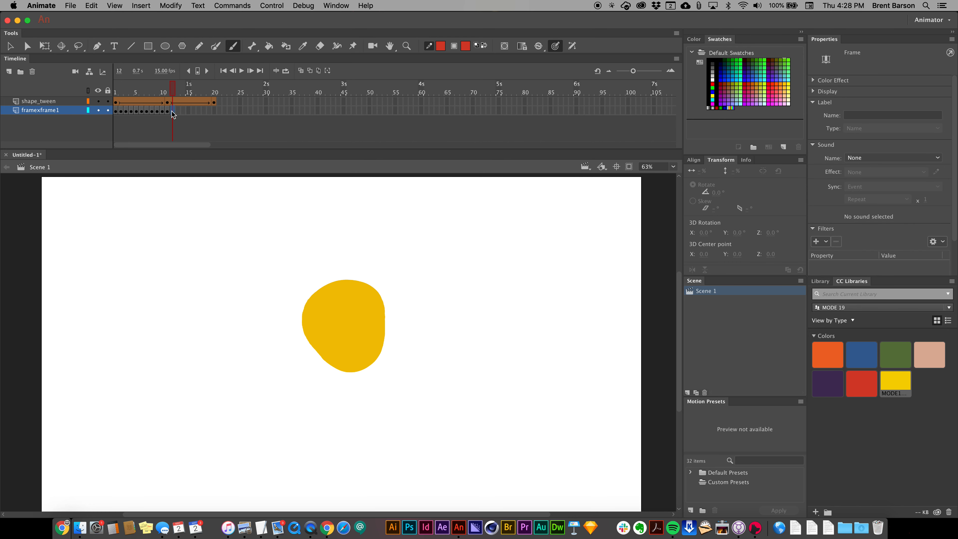
pyautogui.rightClick(174, 114)
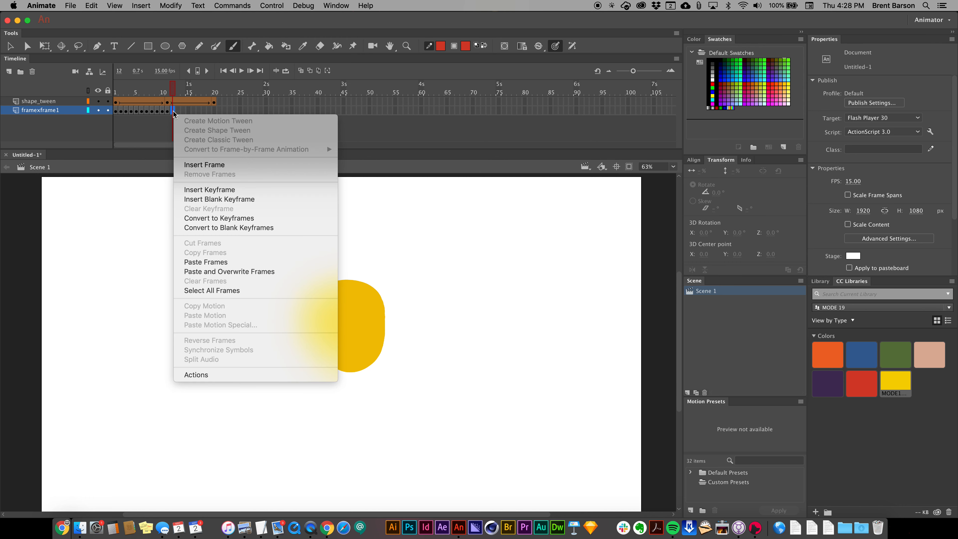
pyautogui.click(205, 261)
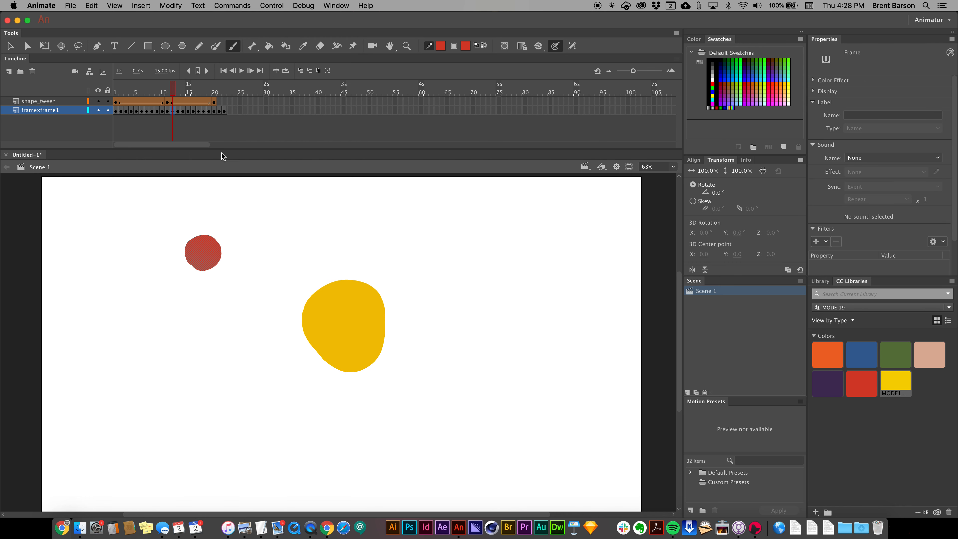
# - Remove the frames beyond frame 20 so both layers end on the same frame
pyautogui.moveTo(229, 102); pyautogui.dragTo(218, 118)
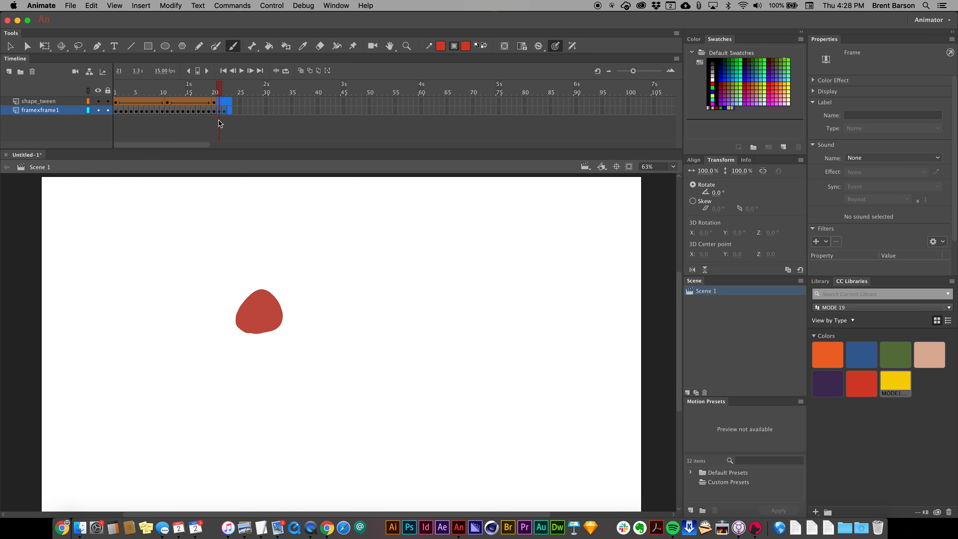
pyautogui.rightClick(225, 118)
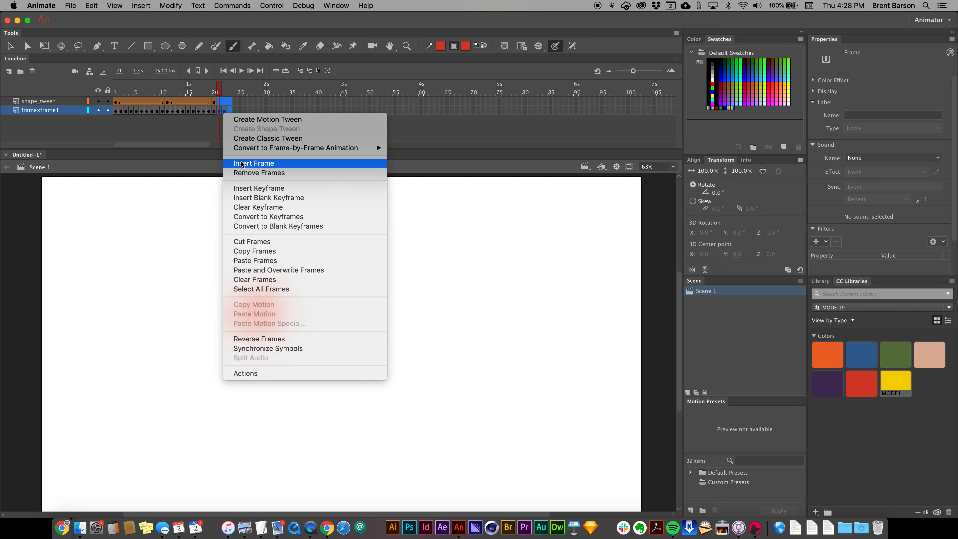
pyautogui.click(241, 172)
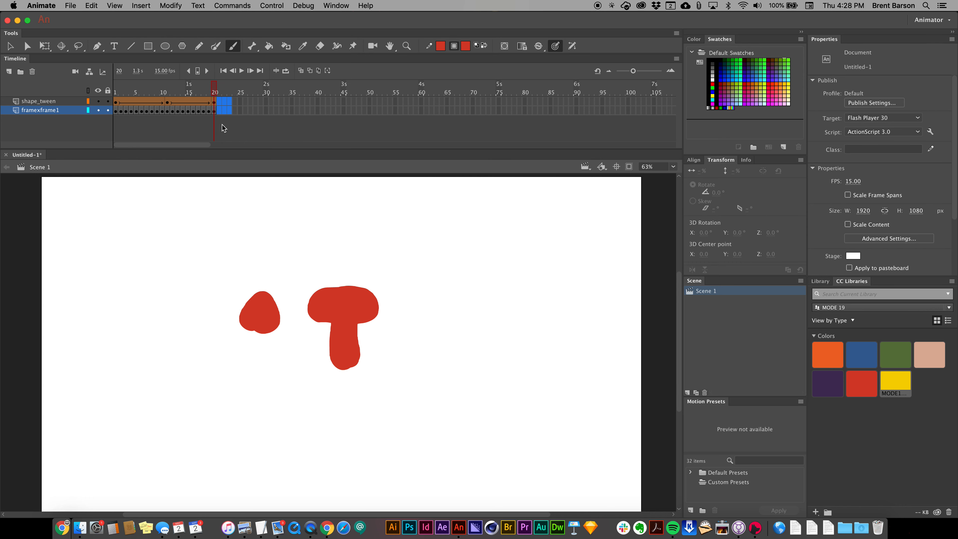
# - Loop playback over frames 1 to 20 and watch the ball animation alongside the shape tween
pyautogui.click(285, 70)
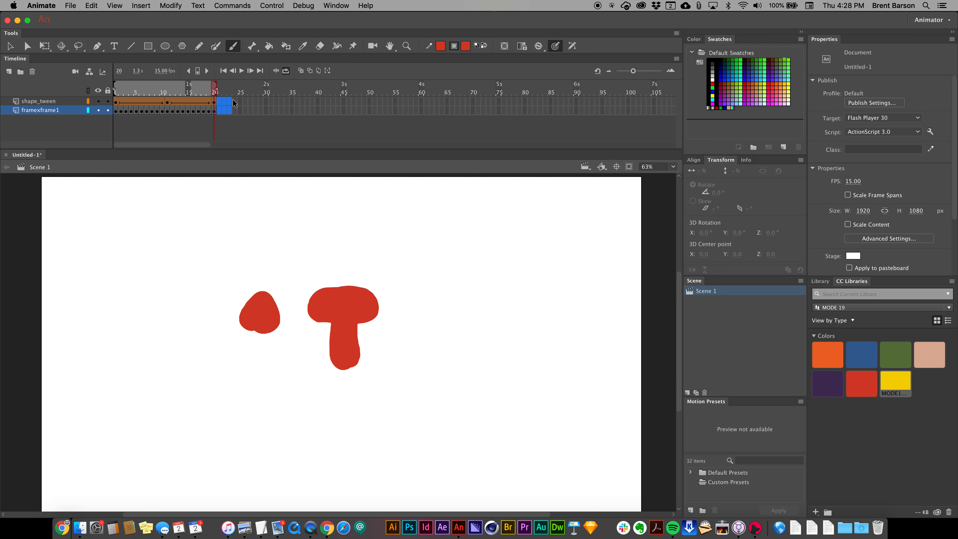
pyautogui.press('Return')
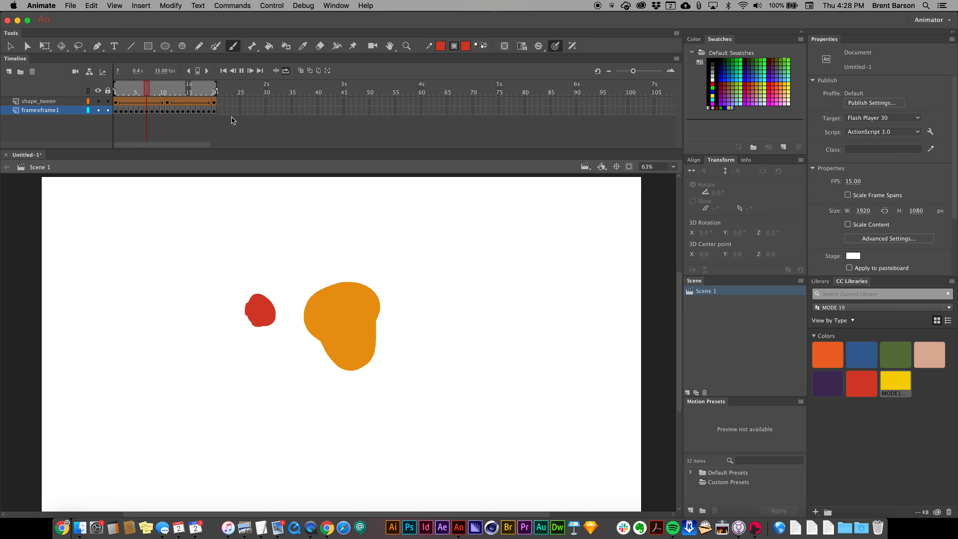
pyautogui.click(230, 87)
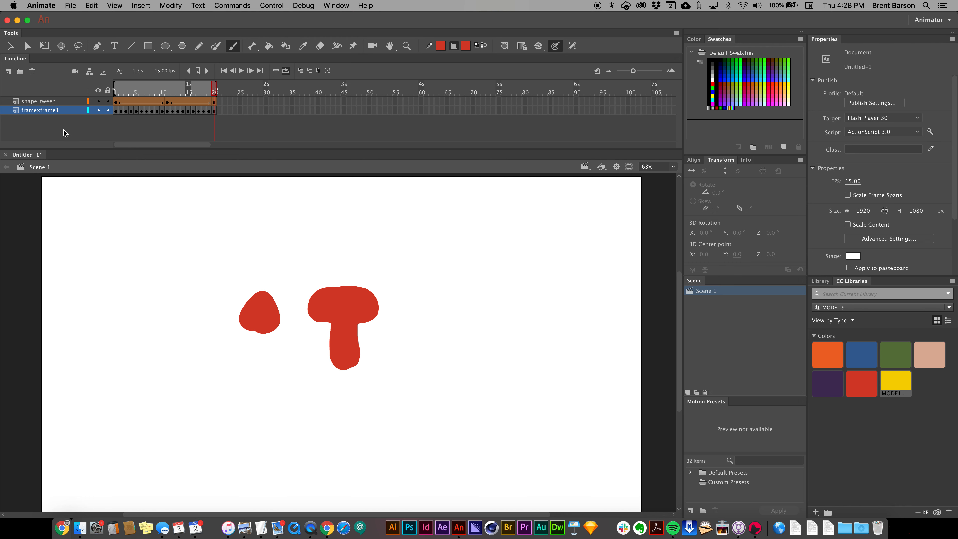
# - Save the document as tutorial-test.fla in the -MODE-19-Opening-Titles folder
pyautogui.press('super+s')
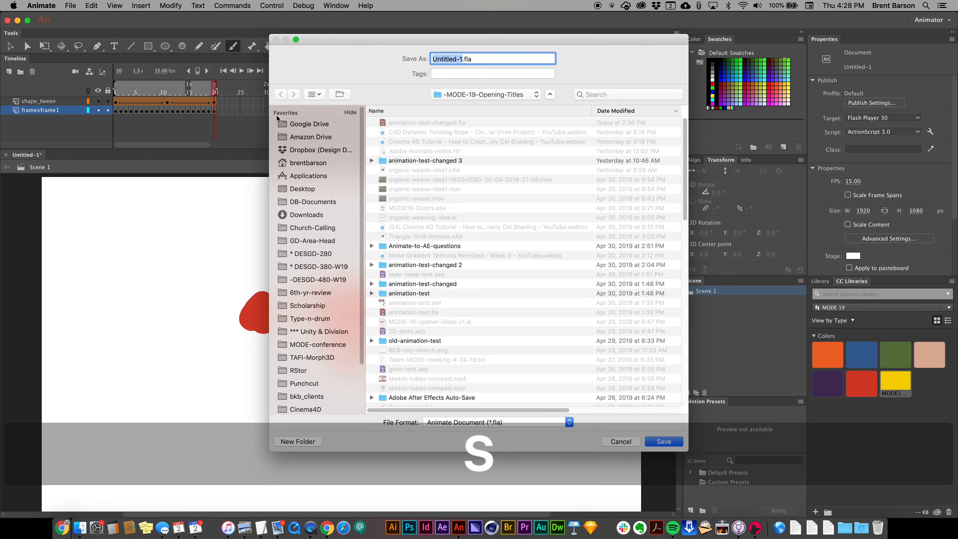
pyautogui.write('tutorial-')
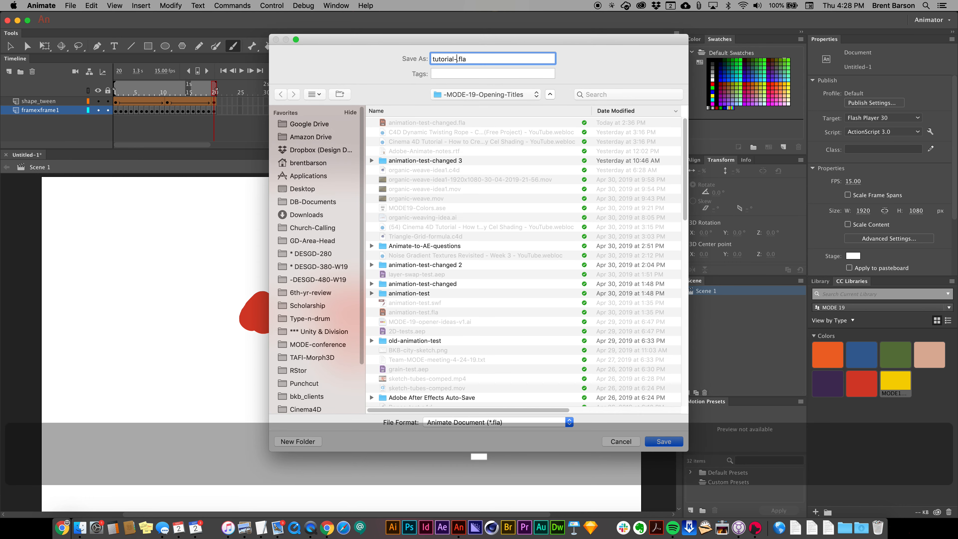
pyautogui.write('test')
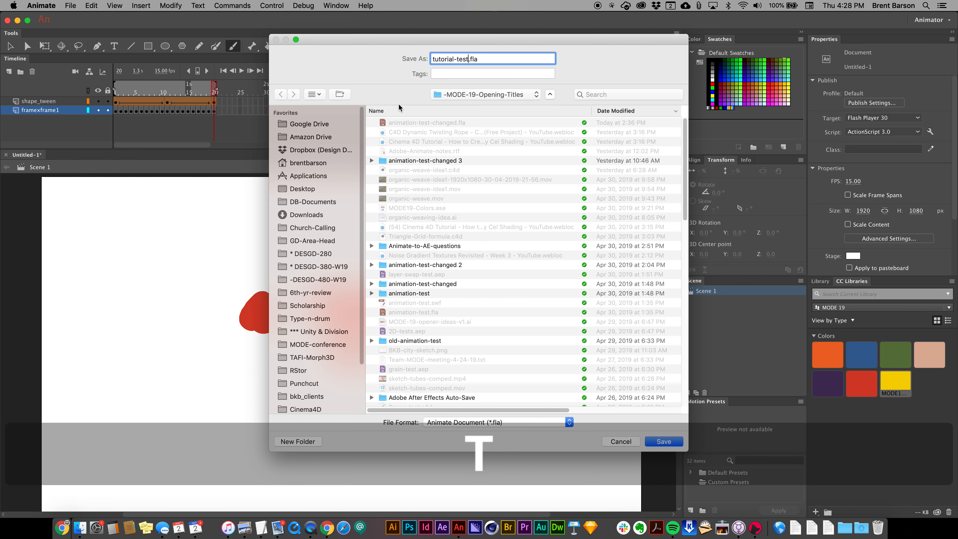
pyautogui.press('Return')
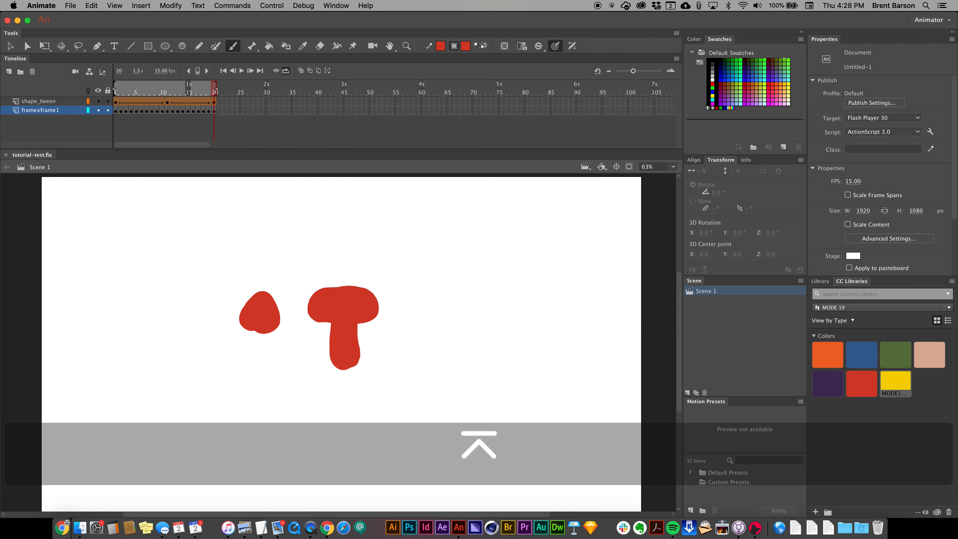
# - Switch to After Effects and create a new project
pyautogui.click(443, 527)
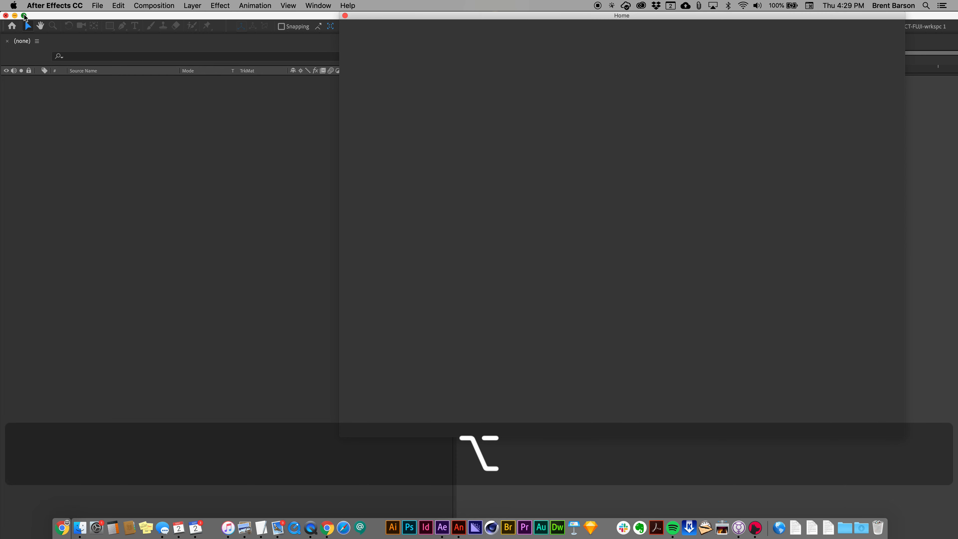
pyautogui.keyDown('alt'); pyautogui.click(23, 16); pyautogui.keyUp('alt')
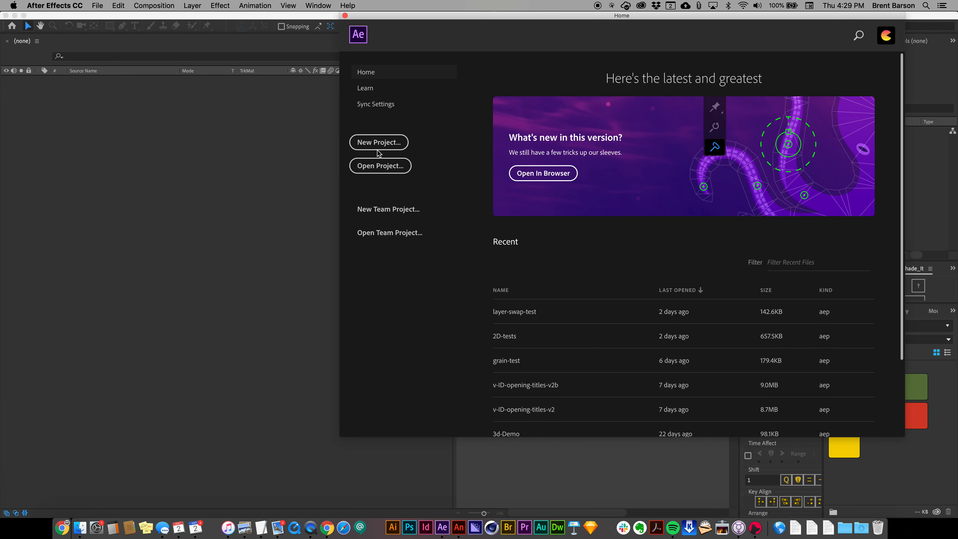
pyautogui.click(381, 144)
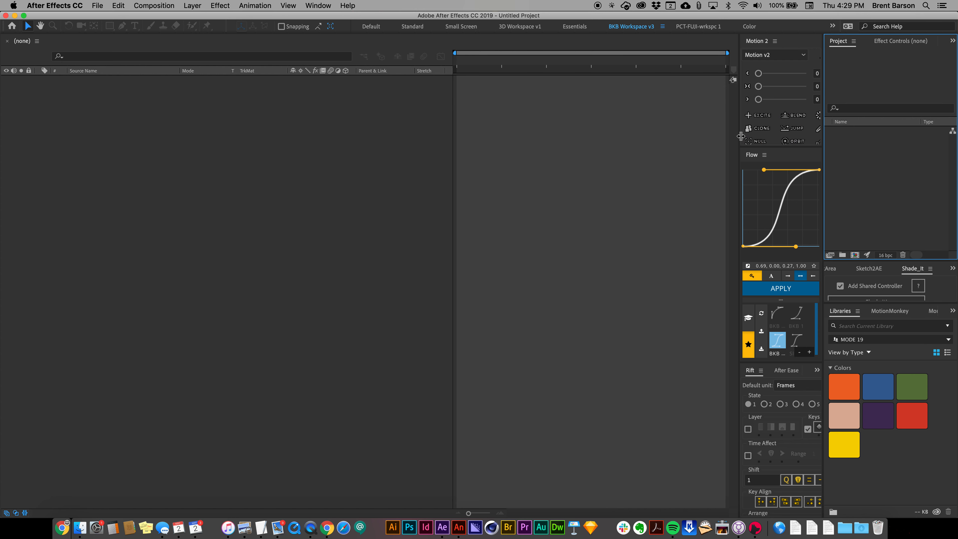
# - Import tutorial-test.fla into the project, saving the imported files to the -MODE-19-Opening-Titles folder without audio
pyautogui.doubleClick(865, 174)
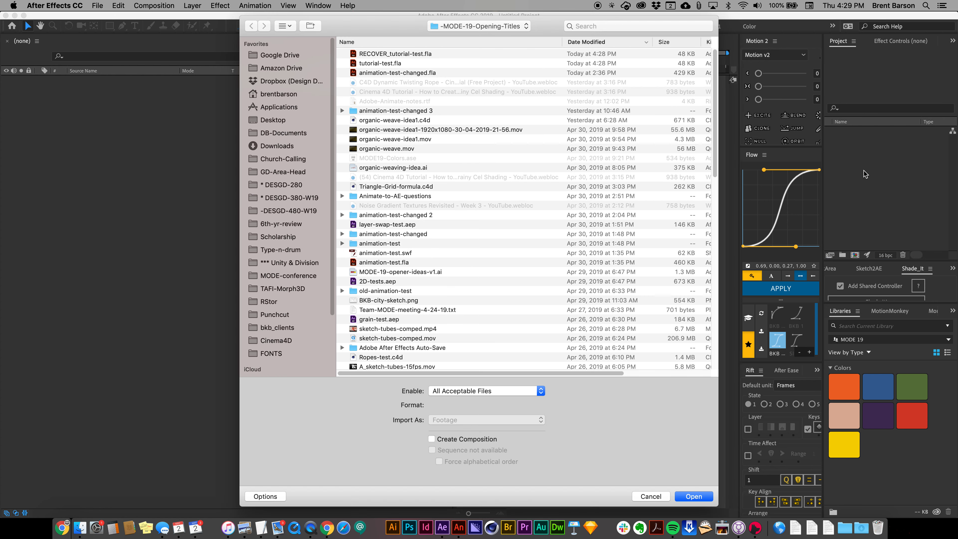
pyautogui.click(385, 64)
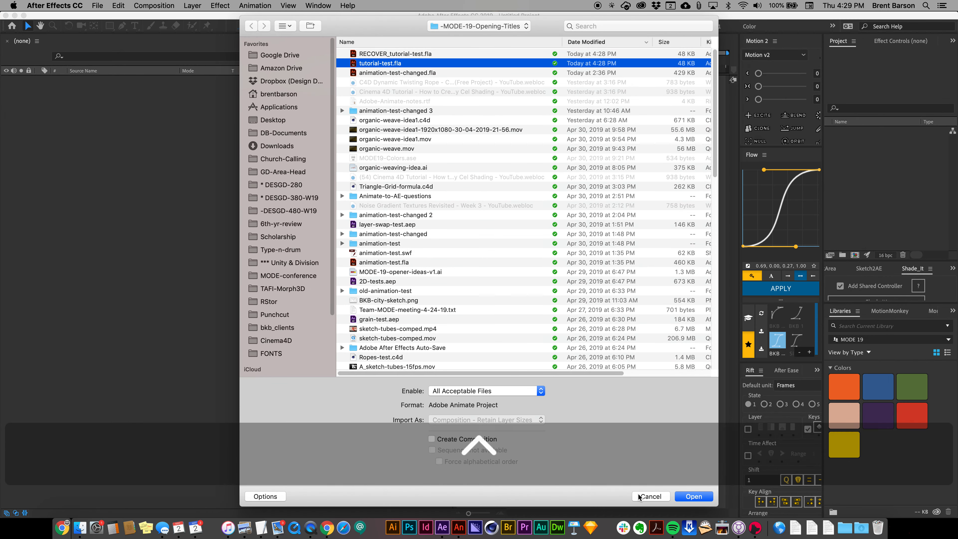
pyautogui.click(264, 496)
pyautogui.click(263, 496)
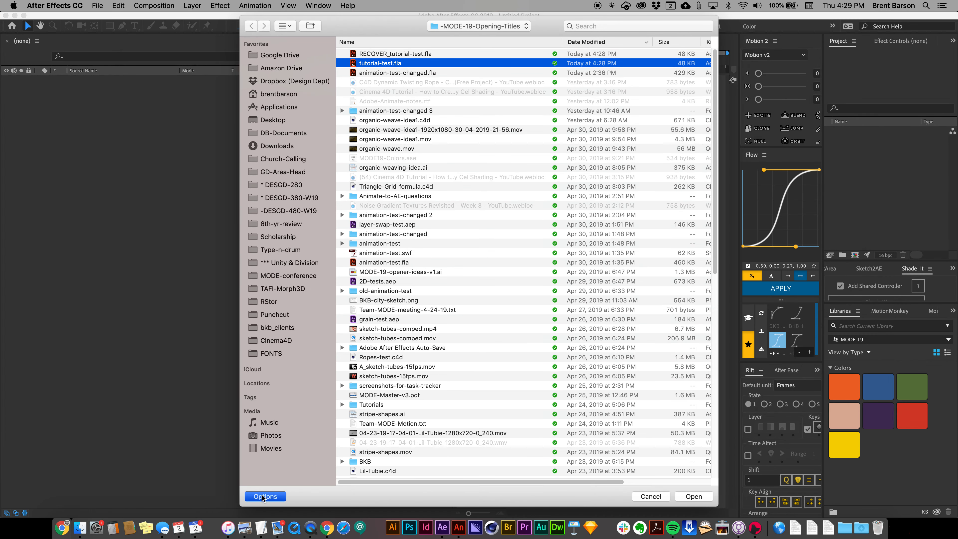
pyautogui.click(700, 496)
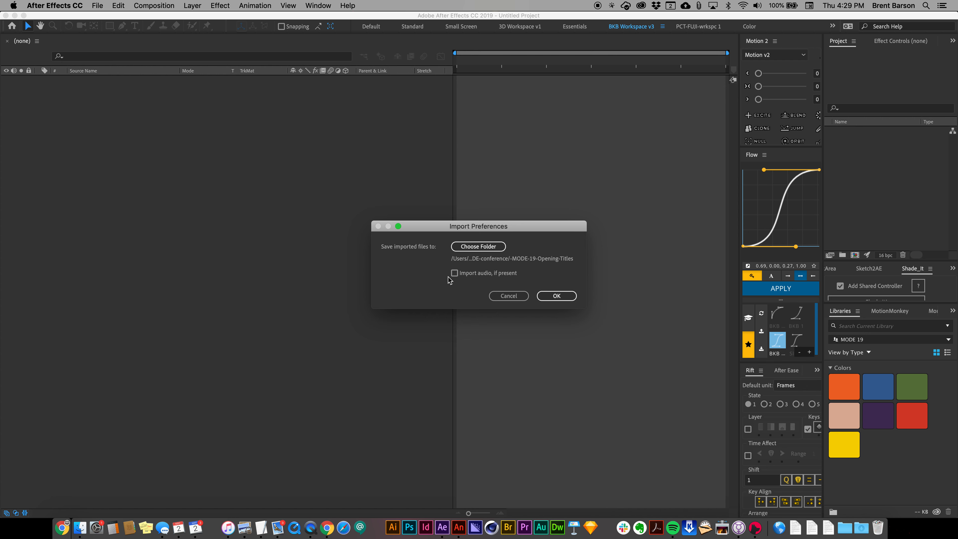
pyautogui.click(557, 296)
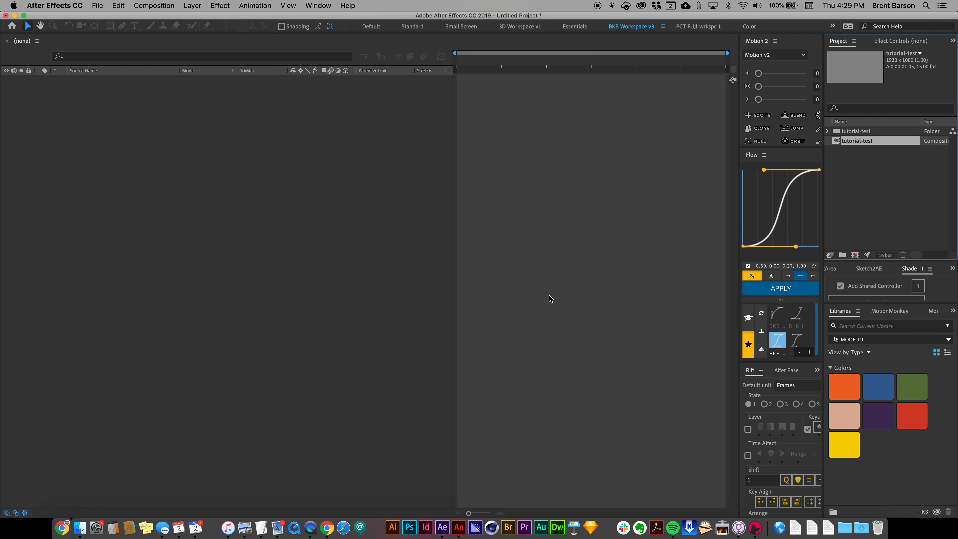
# - Open the tutorial-test composition, scrub to frame 8 and change to a workspace layout that includes the composition viewer
pyautogui.doubleClick(836, 142)
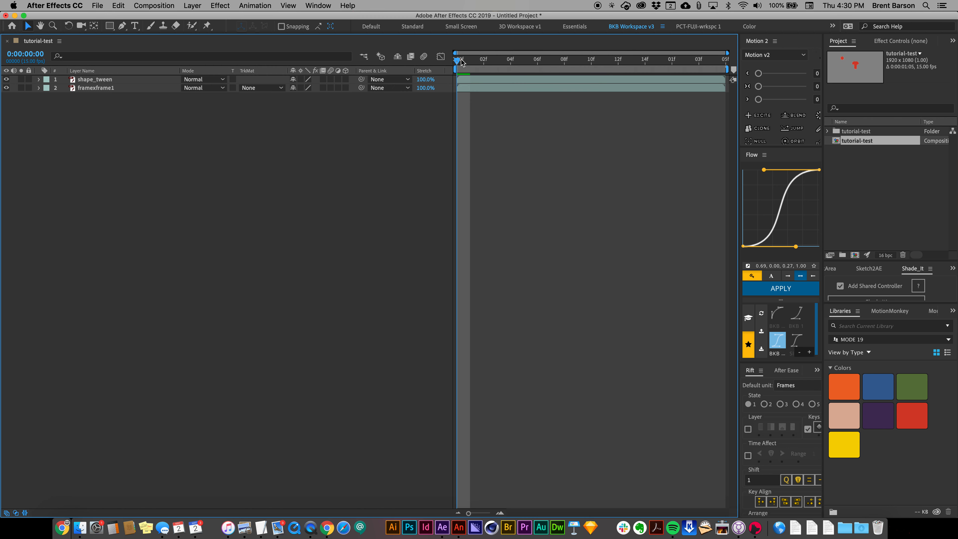
pyautogui.moveTo(462, 62); pyautogui.dragTo(564, 60)
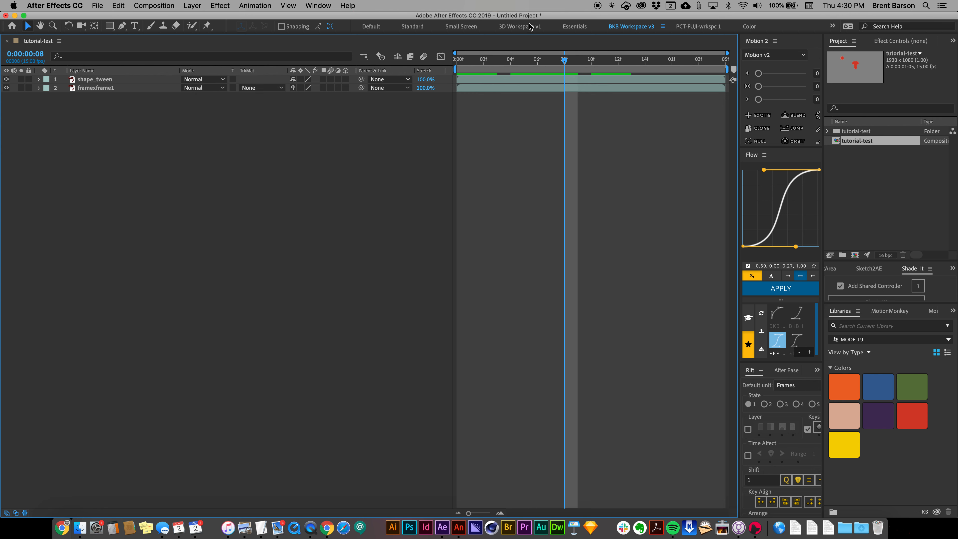
pyautogui.click(318, 5)
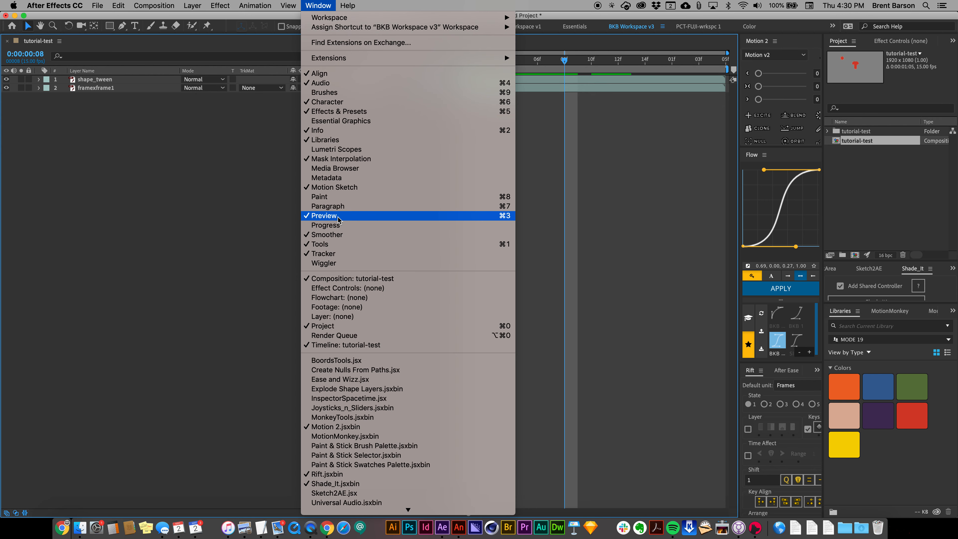
pyautogui.moveTo(341, 17)
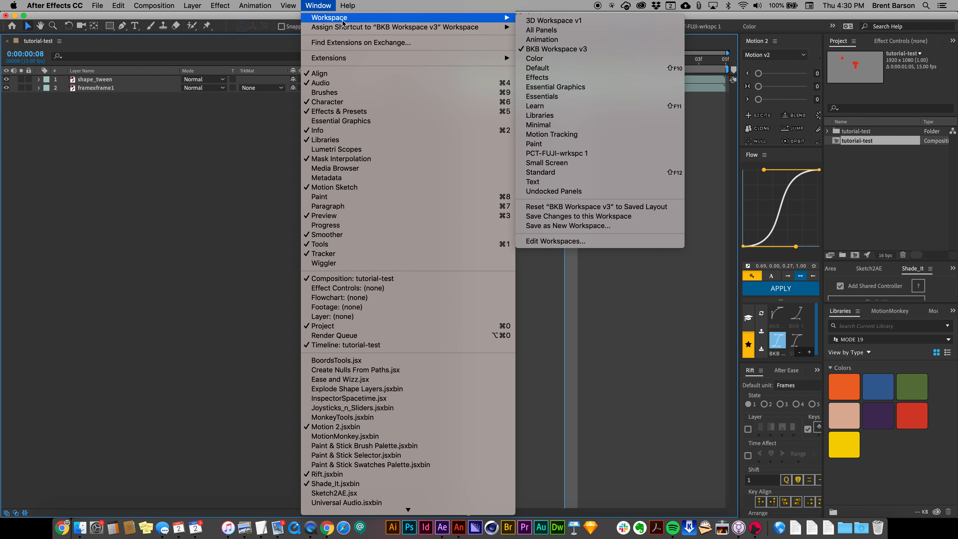
pyautogui.click(581, 124)
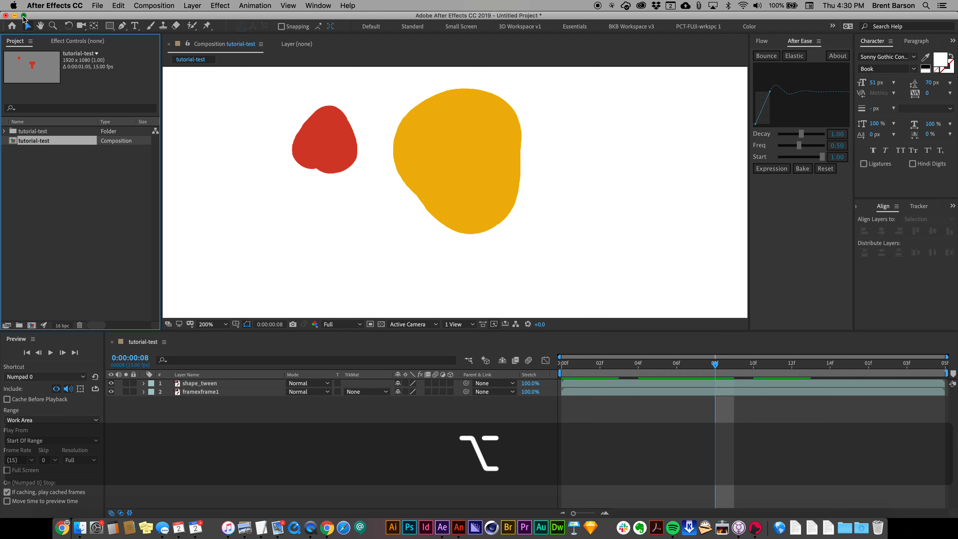
pyautogui.keyDown('alt'); pyautogui.click(24, 15); pyautogui.keyUp('alt')
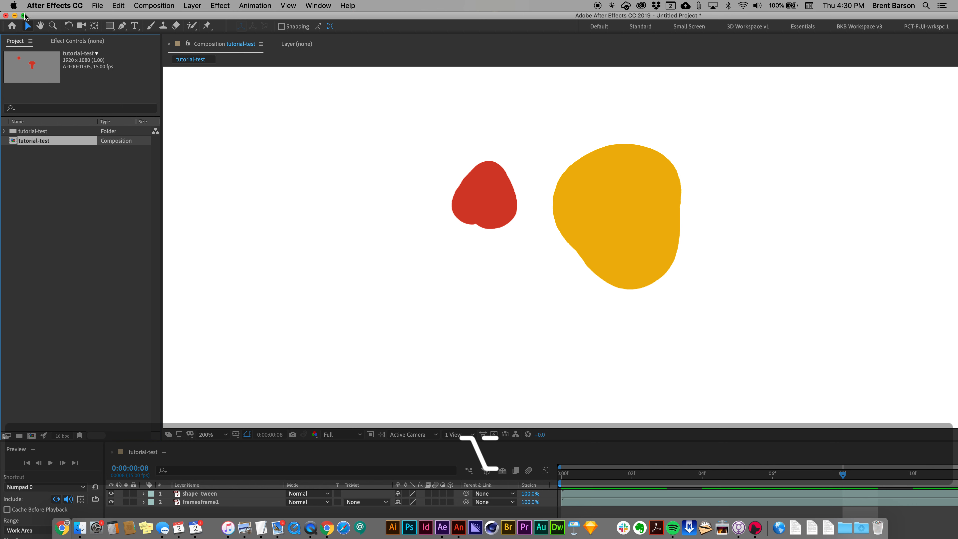
pyautogui.keyDown('alt'); pyautogui.click(23, 16); pyautogui.keyUp('alt')
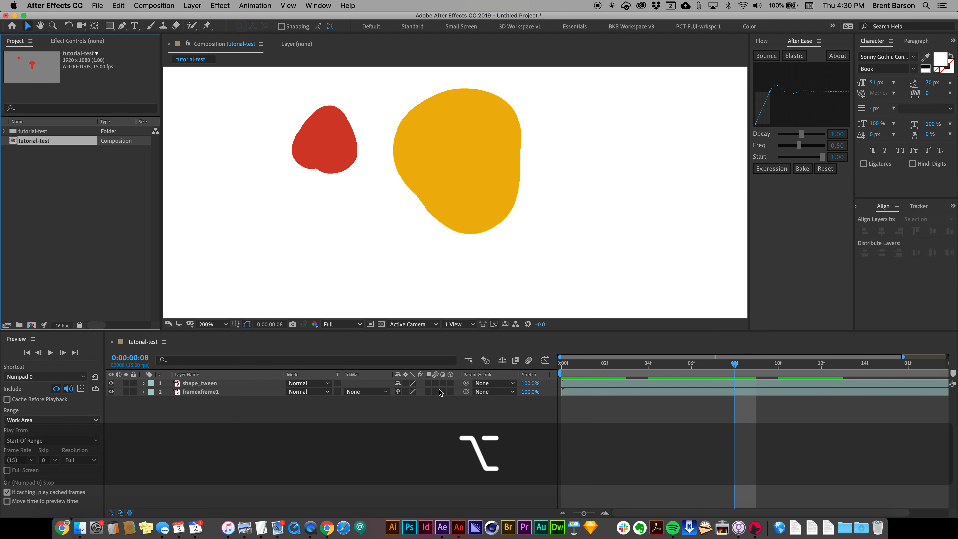
pyautogui.scroll(-2, 607, 432)
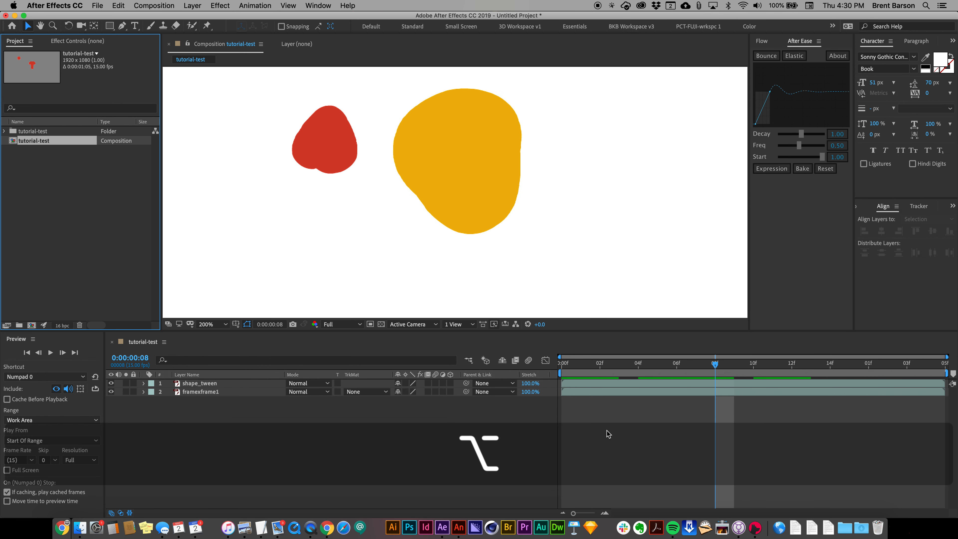
# - Review the composition settings, then fit the whole frame in the viewer and play the animation preview
pyautogui.press('super+k')
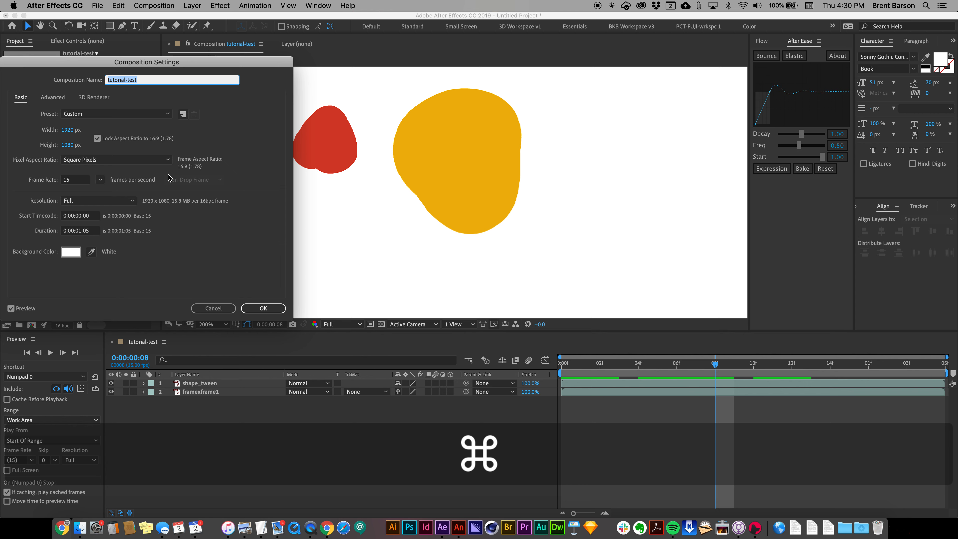
pyautogui.click(264, 308)
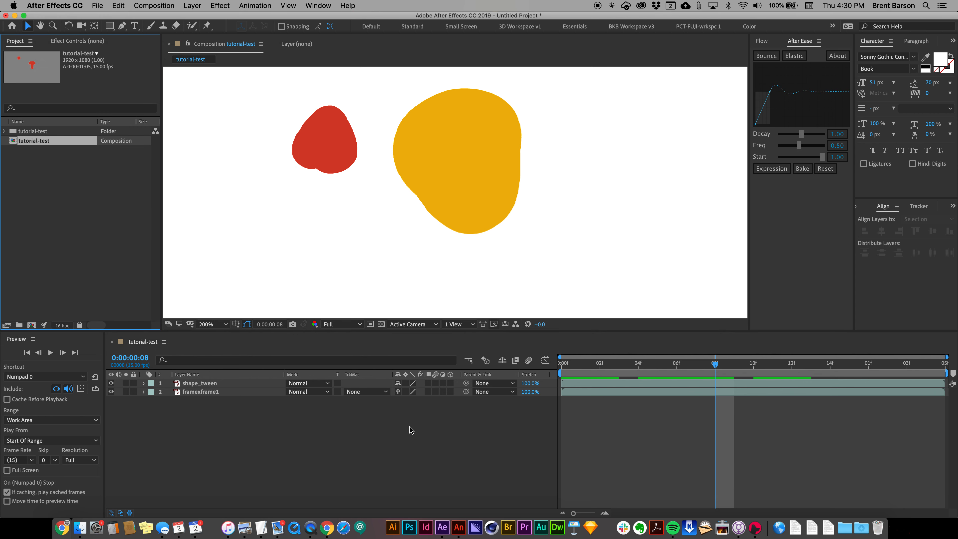
pyautogui.press('alt')
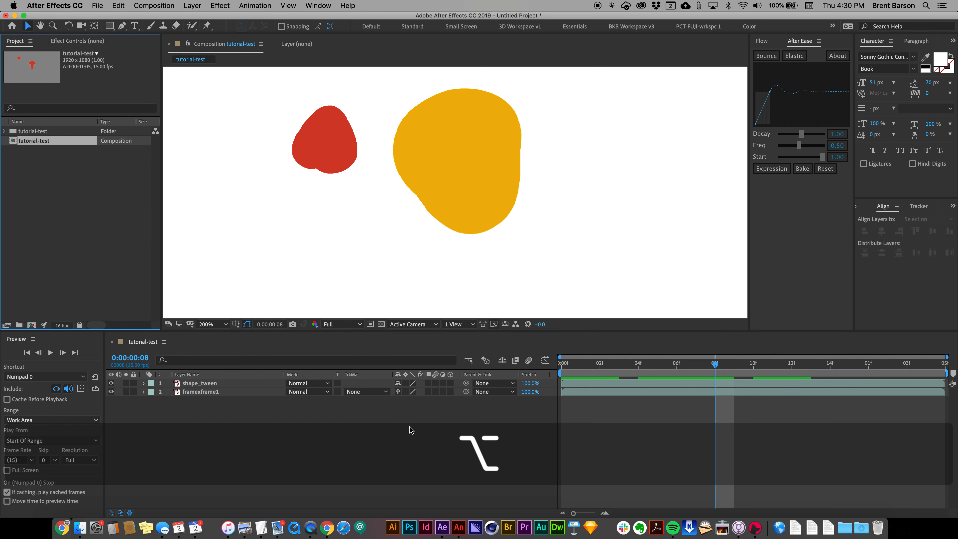
pyautogui.click(218, 281)
pyautogui.hotkey('alt', '/')
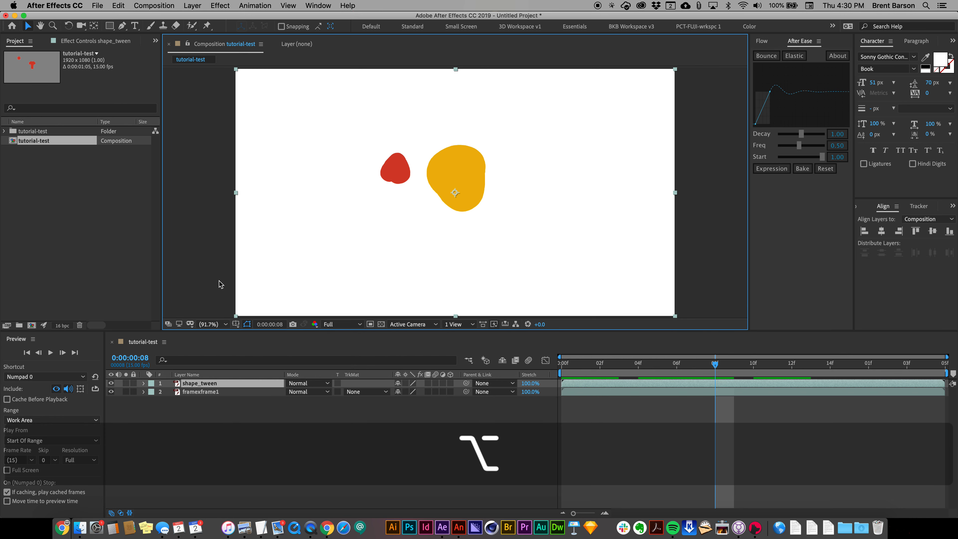
pyautogui.press('KP_0')
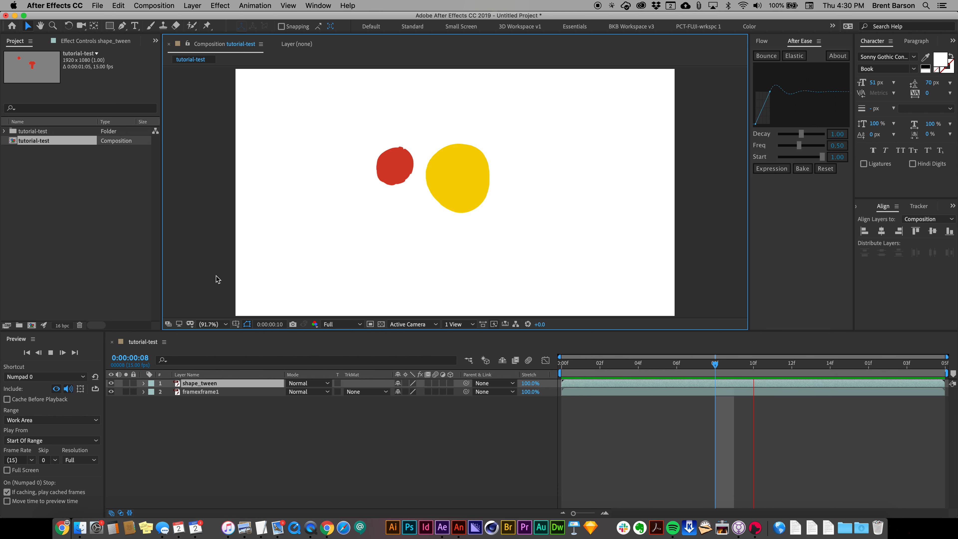
# - Select the framexframe1 layer and scrub the composition to frame 3
pyautogui.click(196, 396)
pyautogui.click(194, 392)
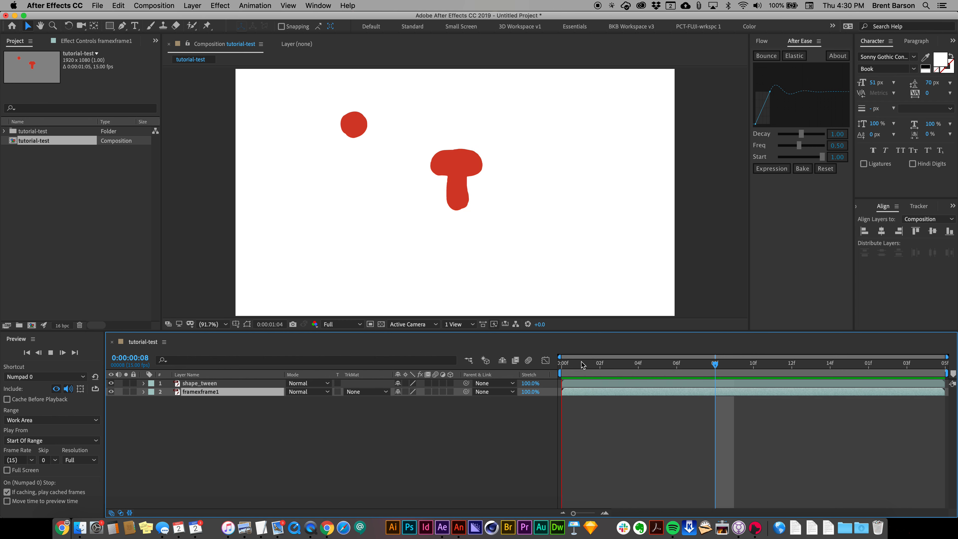
pyautogui.click(627, 363)
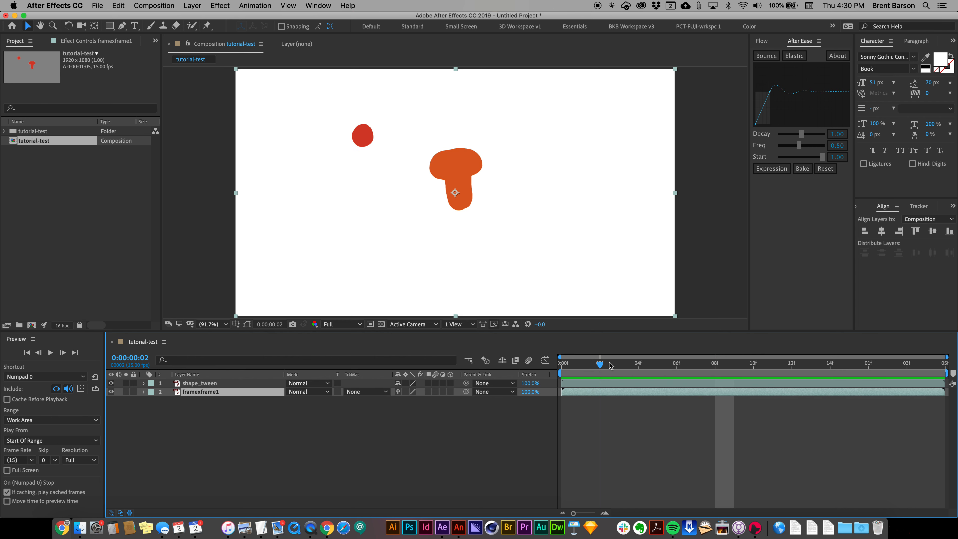
# - In Finder, browse to MODE-conference > -MODE-19-Opening-Titles and expand the tutorial-test folder
pyautogui.click(79, 527)
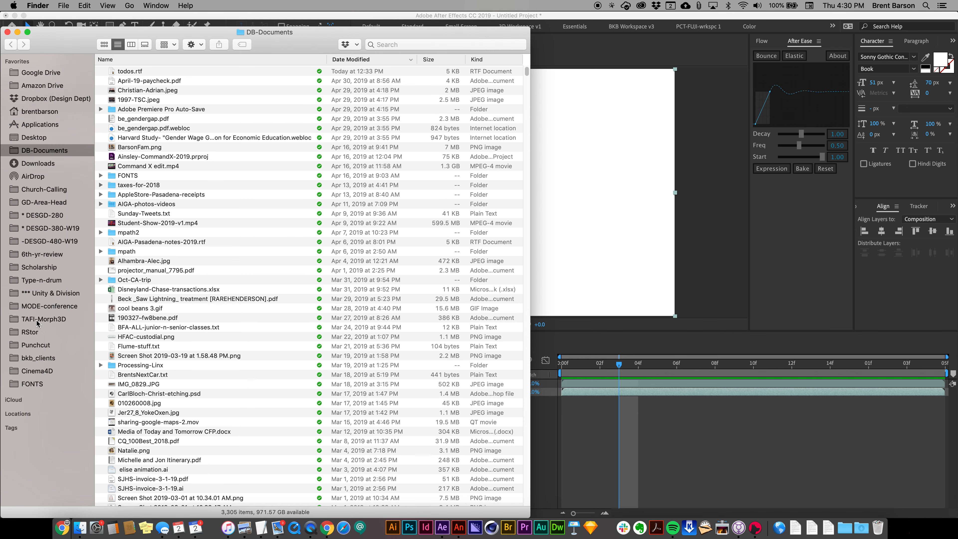
pyautogui.click(53, 320)
pyautogui.click(53, 306)
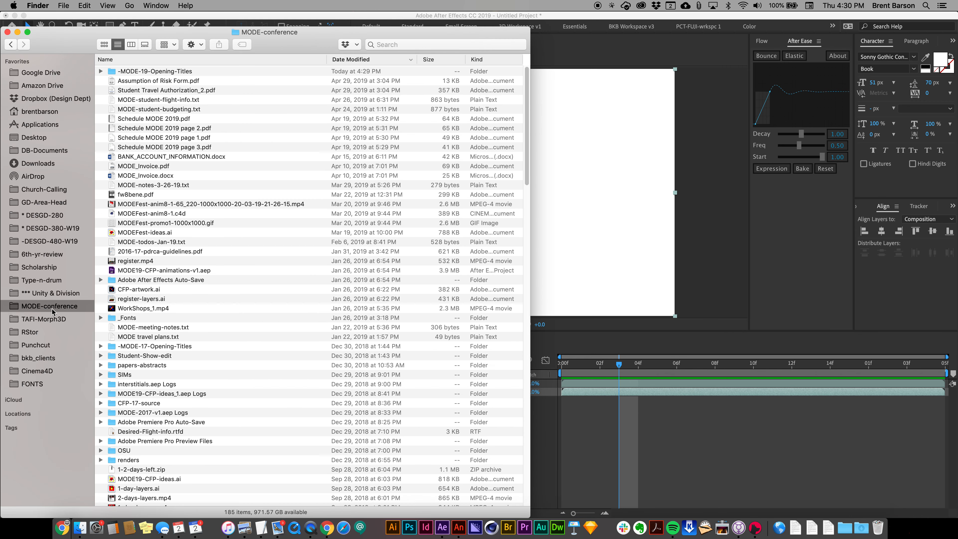
pyautogui.click(151, 72)
pyautogui.doubleClick(150, 72)
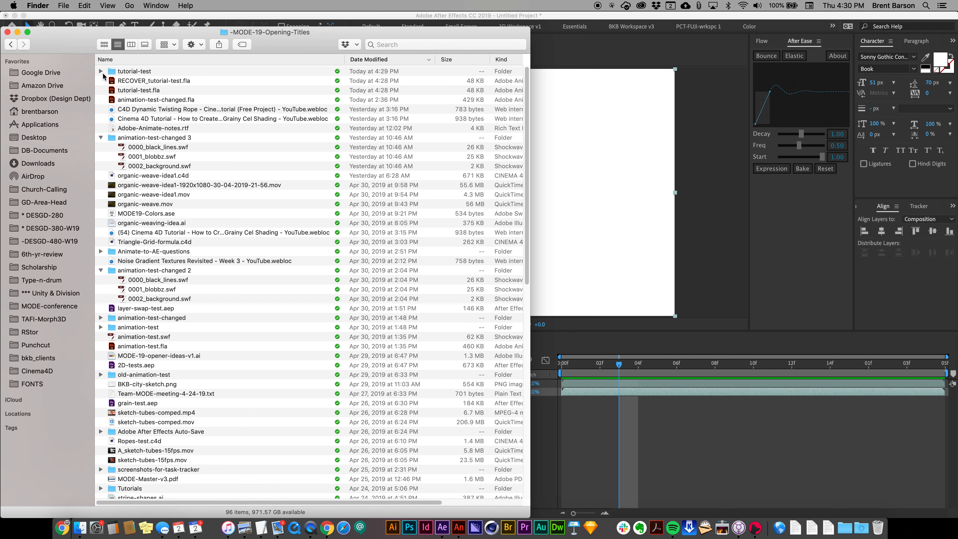
pyautogui.click(101, 72)
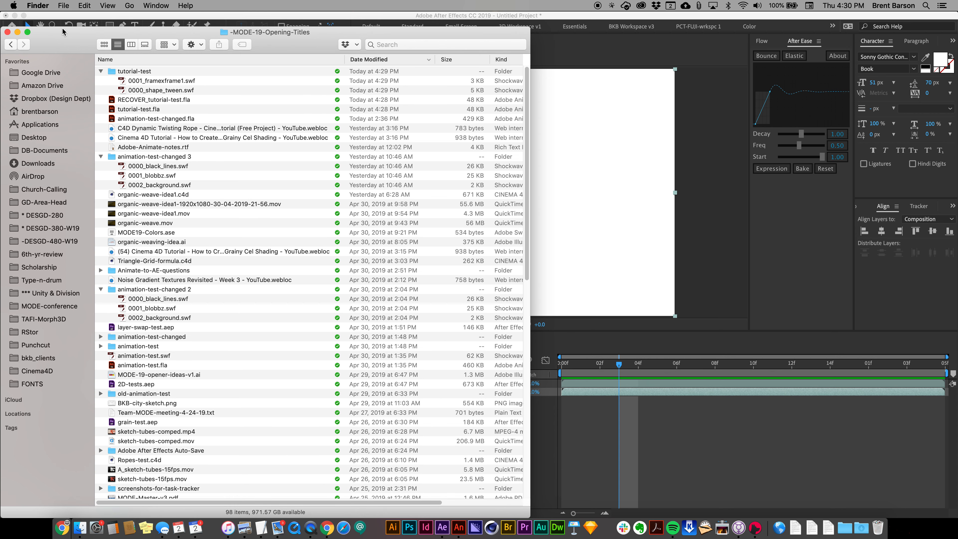
pyautogui.moveTo(62, 27); pyautogui.dragTo(59, 2)
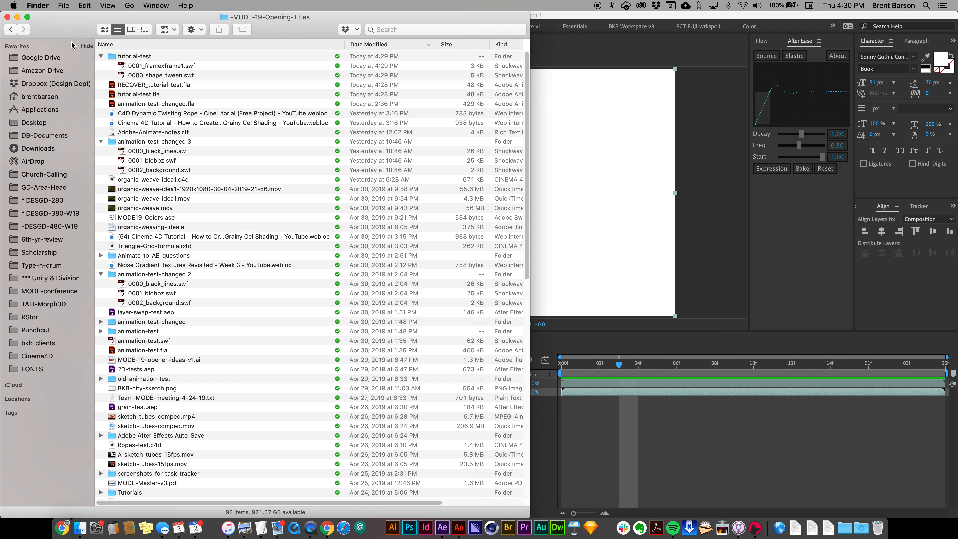
# - Examine the imported 0001_framexframe1.swf and 0000_shape_tween.swf files, then switch back to Animate
pyautogui.click(164, 67)
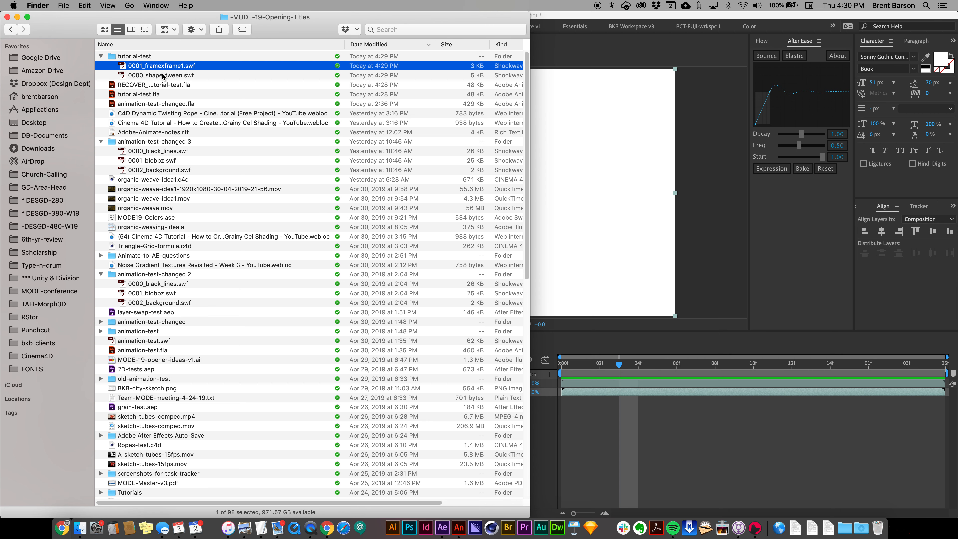
pyautogui.click(163, 77)
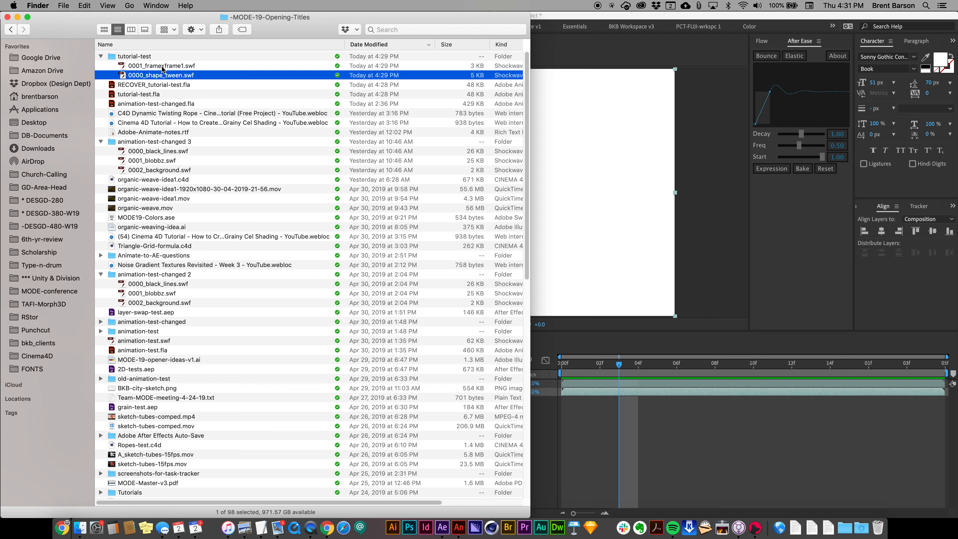
pyautogui.click(458, 527)
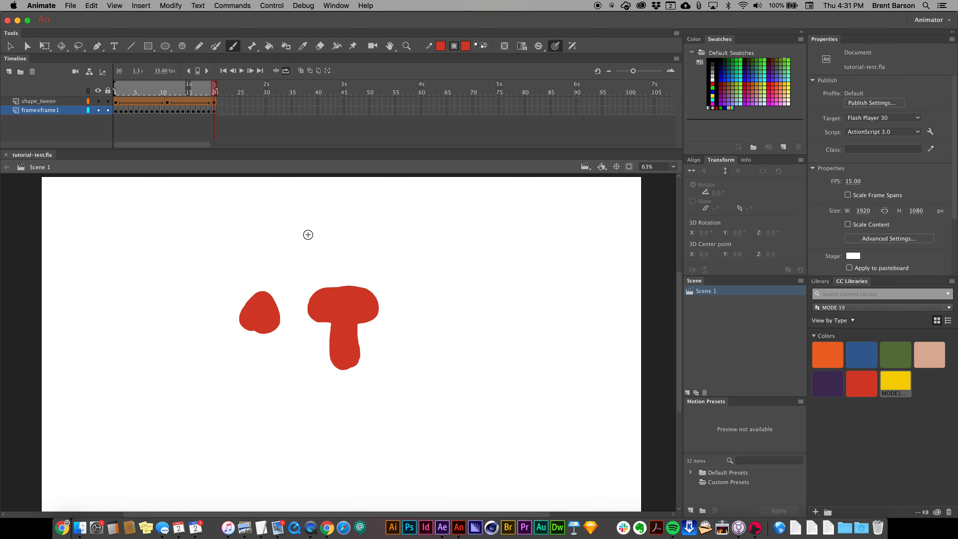
# - Set the publish formats to SWF Archive only, disabling Flash (.swf) and HTML Wrapper, then publish tutorial-test and accept the settings
pyautogui.click(70, 6)
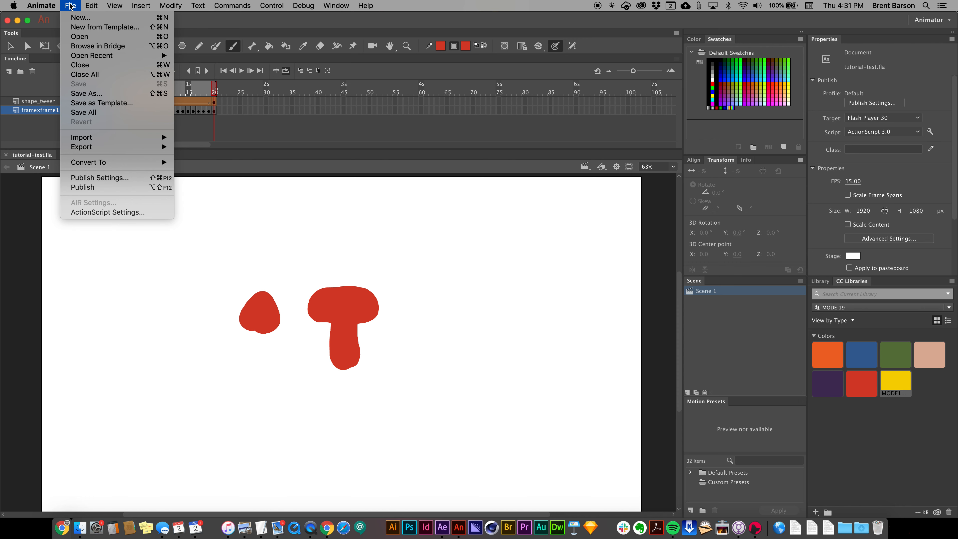
pyautogui.click(95, 178)
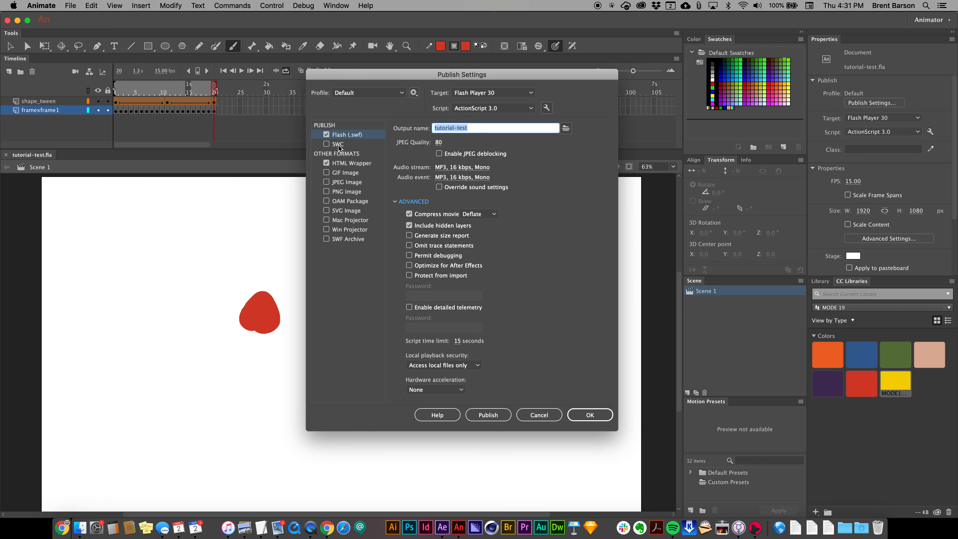
pyautogui.click(327, 239)
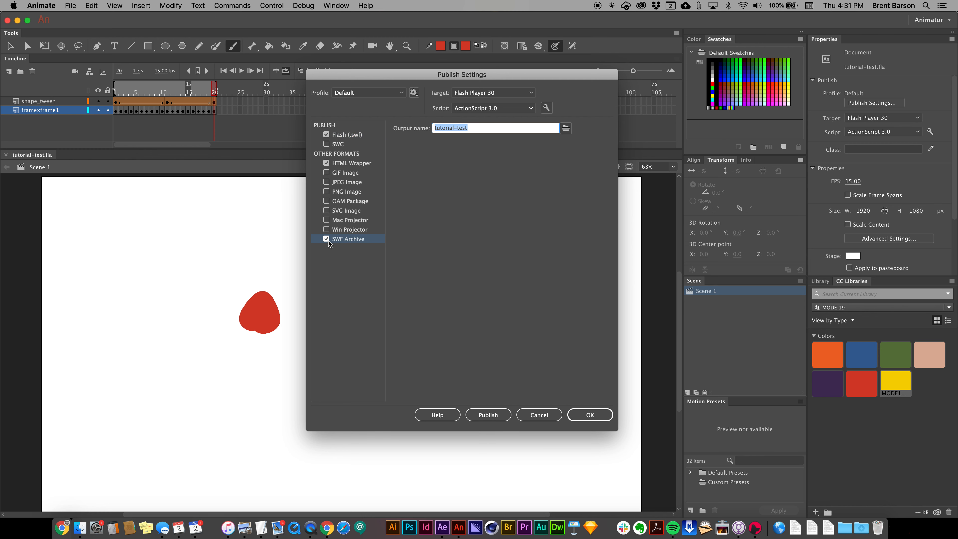
pyautogui.click(327, 163)
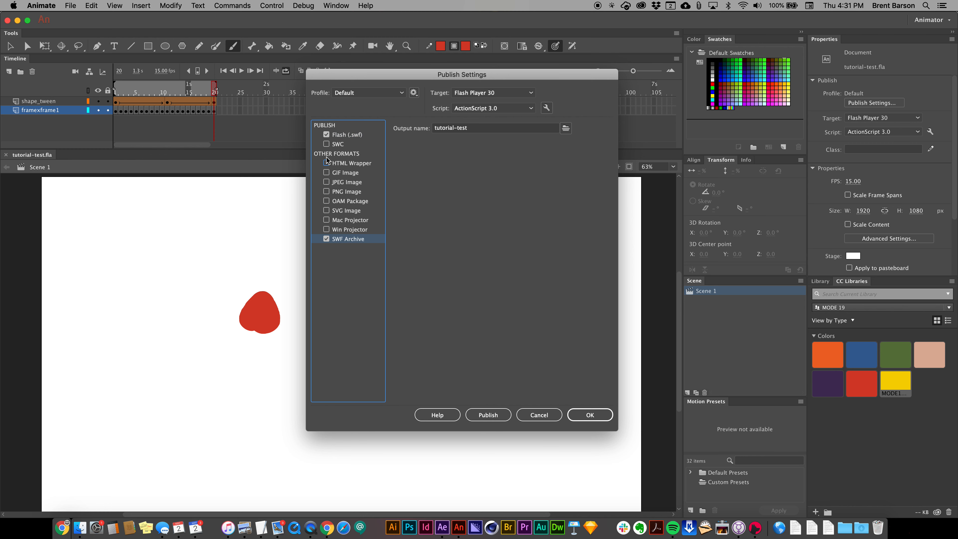
pyautogui.click(326, 135)
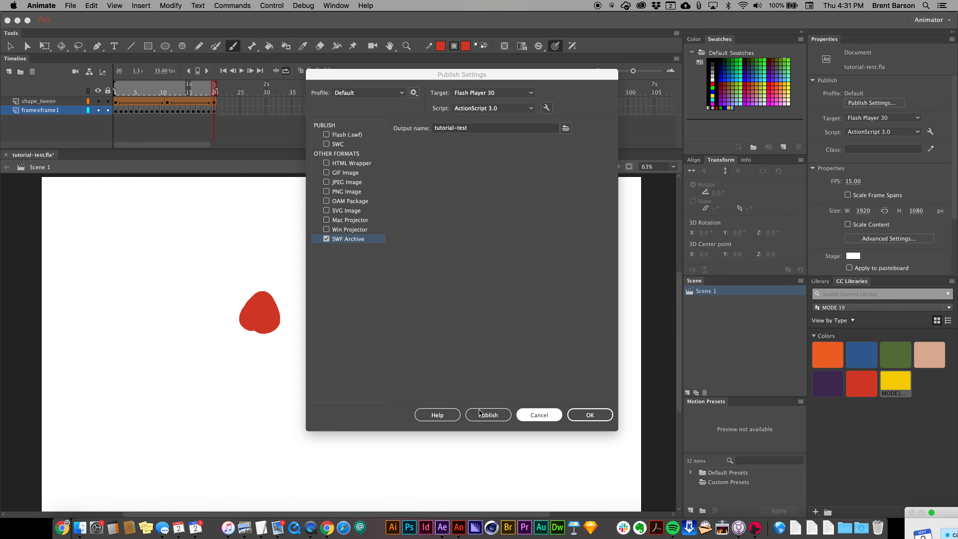
pyautogui.click(482, 416)
pyautogui.click(572, 413)
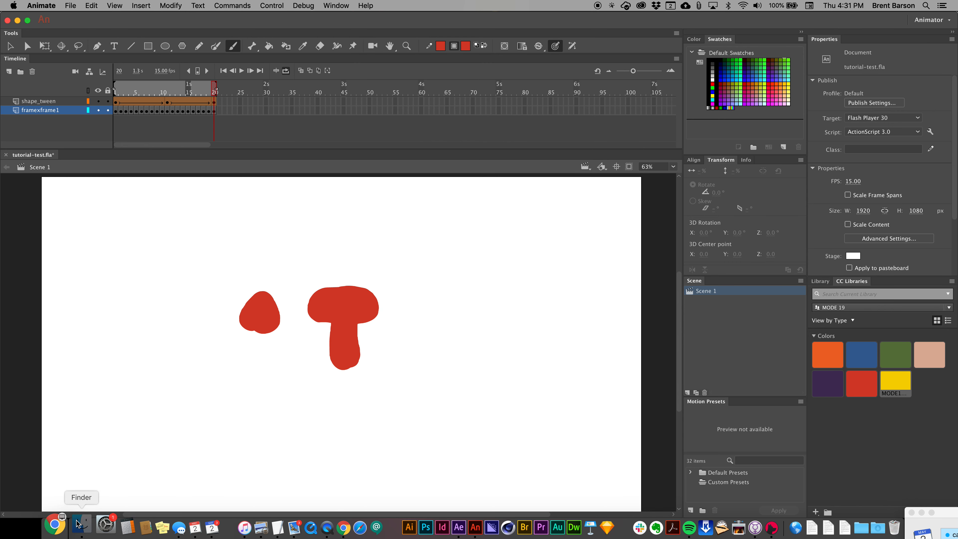
# - In Finder, extract tutorial-test.zip and expand the tutorial-test 2 folder to inspect its published SWF files
pyautogui.click(79, 527)
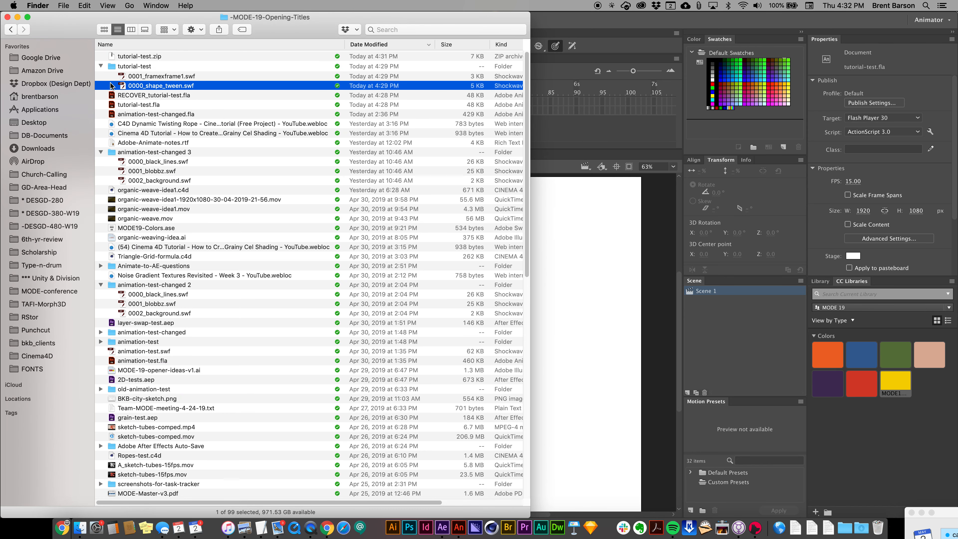
pyautogui.doubleClick(123, 58)
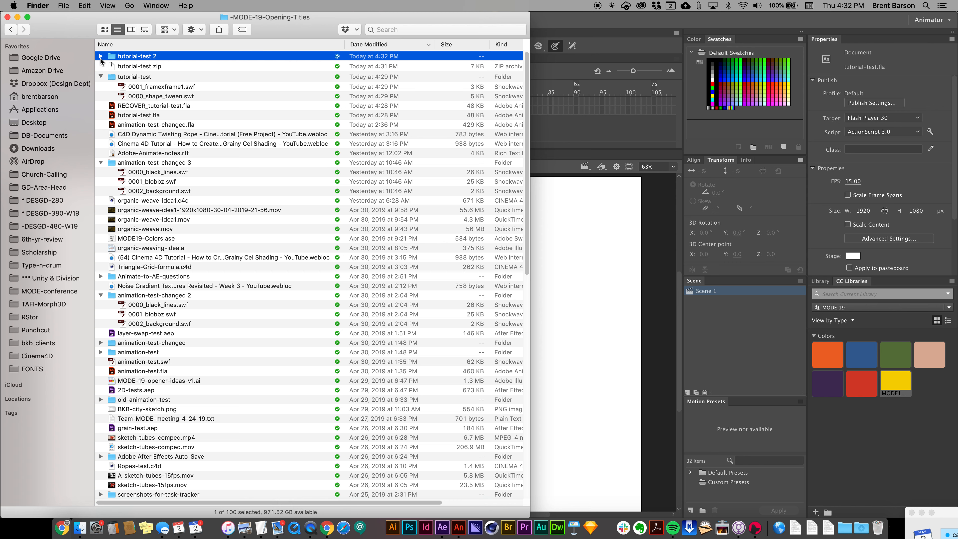
pyautogui.click(101, 57)
pyautogui.click(153, 66)
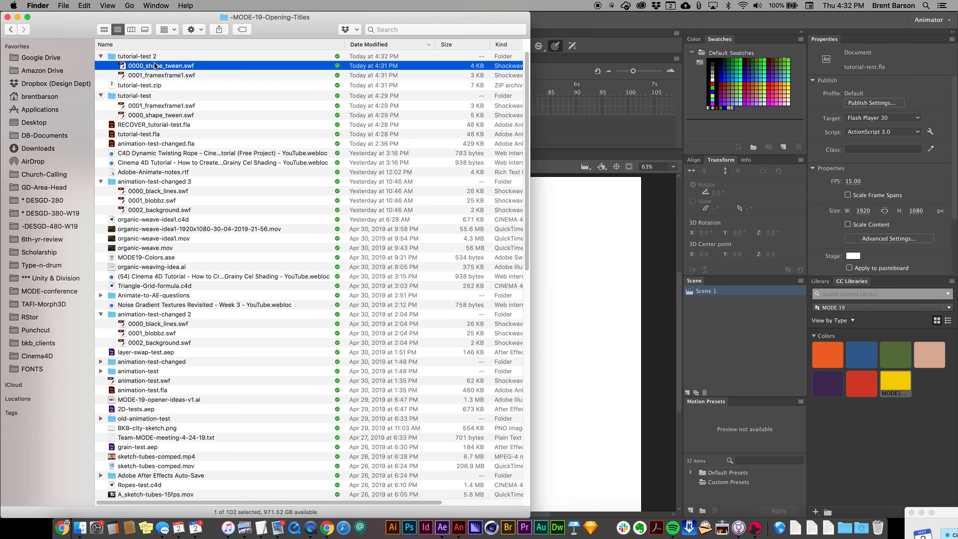
pyautogui.click(154, 75)
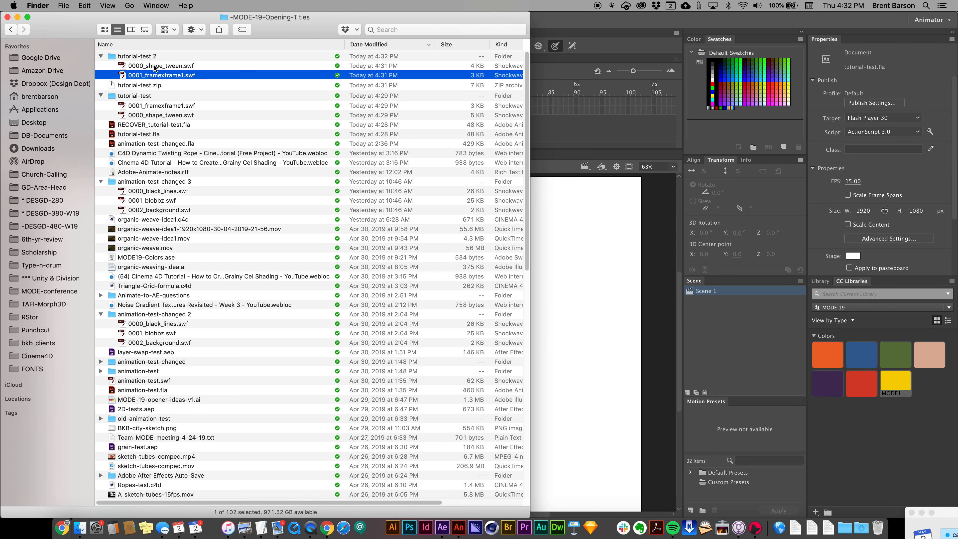
# - Copy 0000_shape_tween.swf from tutorial-test 2 into the tutorial-test folder, replacing the older file
pyautogui.click(155, 66)
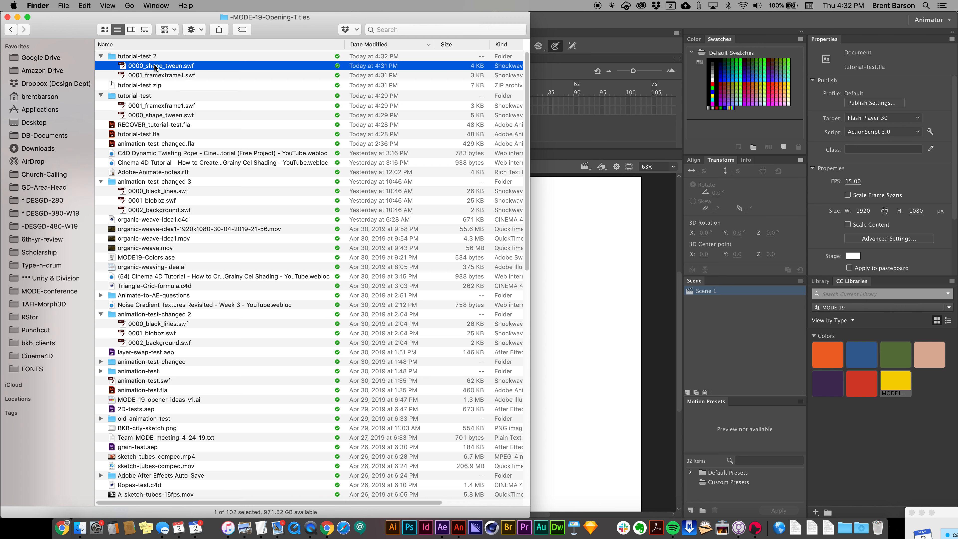
pyautogui.moveTo(155, 68); pyautogui.dragTo(151, 99)
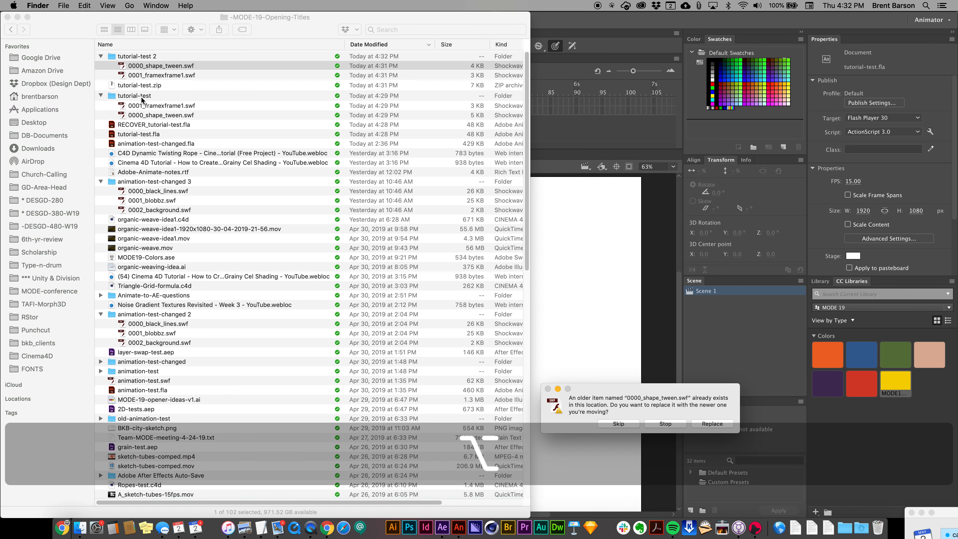
pyautogui.moveTo(633, 390); pyautogui.dragTo(406, 279)
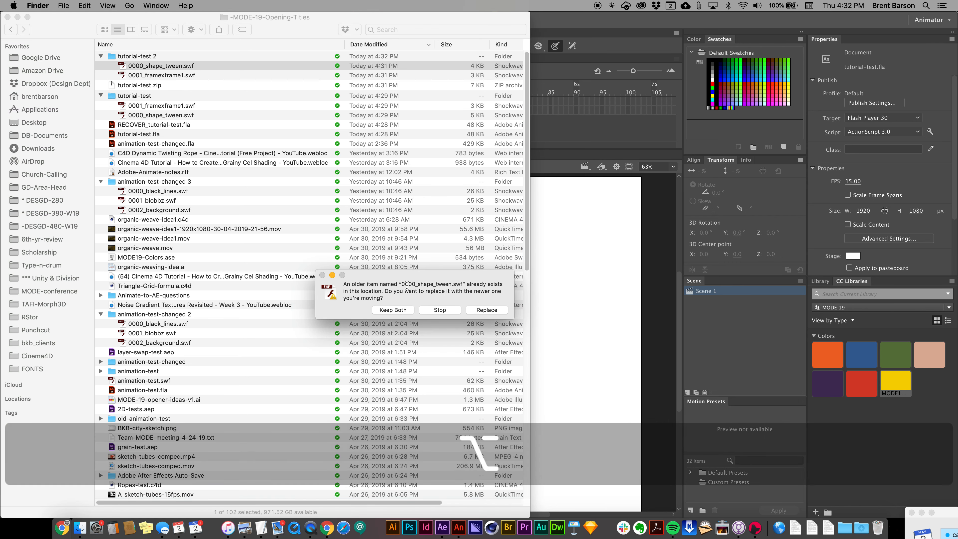
pyautogui.click(487, 310)
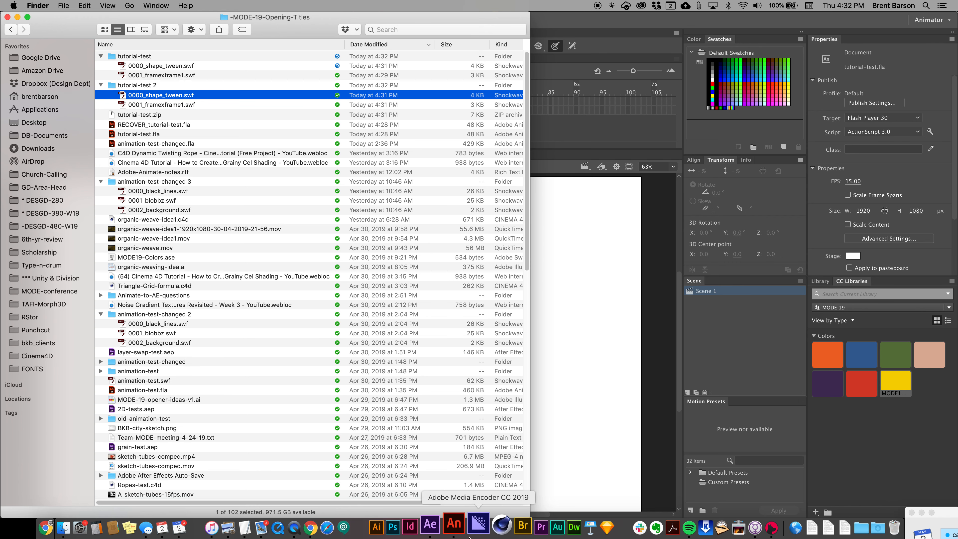
# - Switch to After Effects and reload the 0000_shape_tween.swf footage in the tutorial-test folder, then return to Animate
pyautogui.click(442, 527)
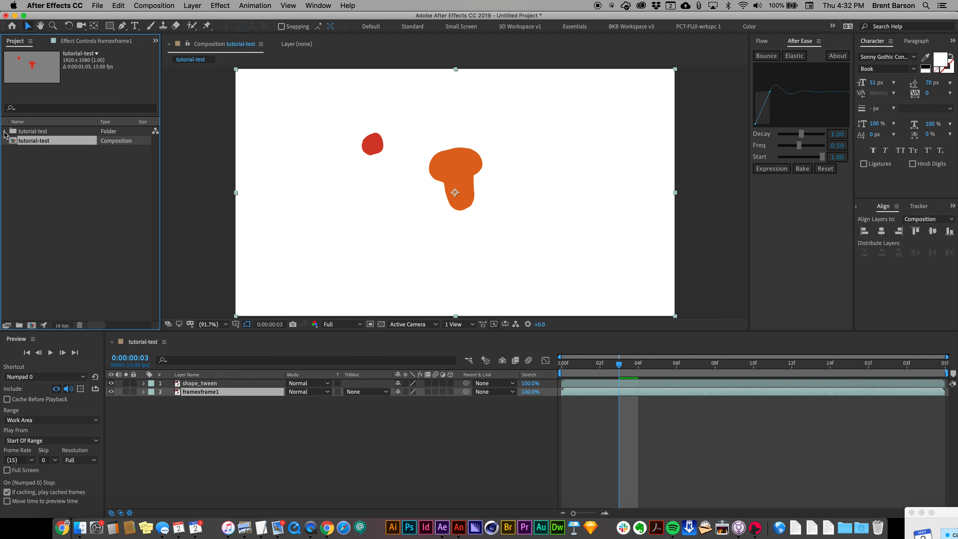
pyautogui.click(5, 131)
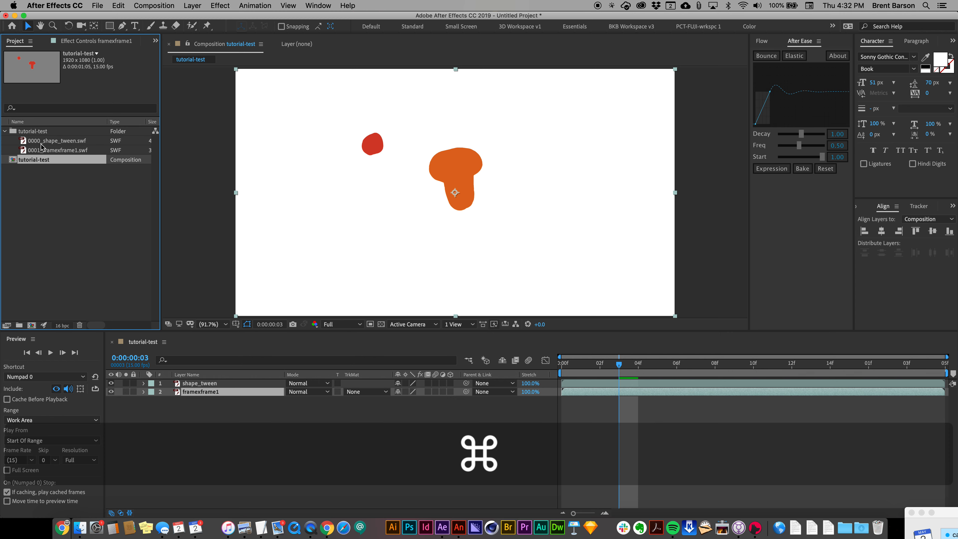
pyautogui.press('super+Tab')
pyautogui.press('super+Tab')
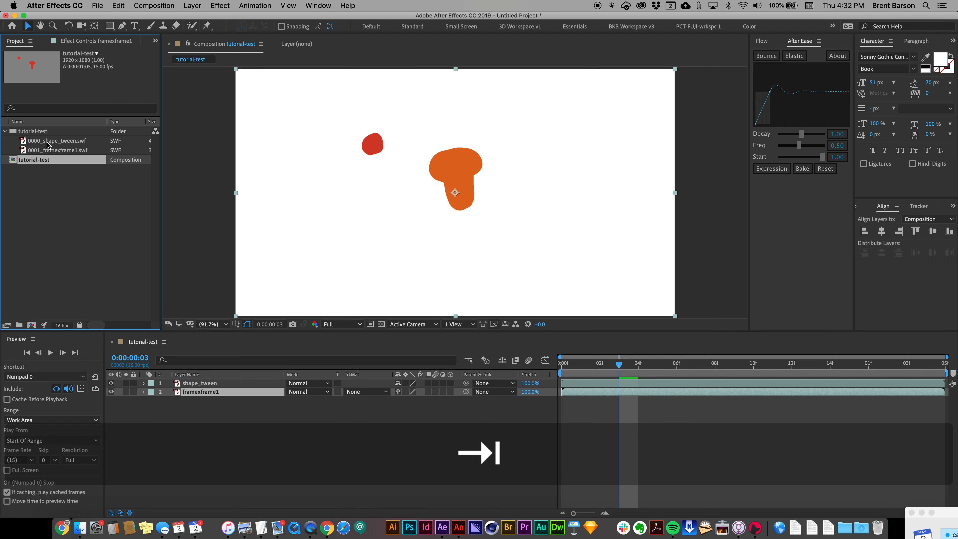
pyautogui.click(48, 145)
pyautogui.rightClick(48, 145)
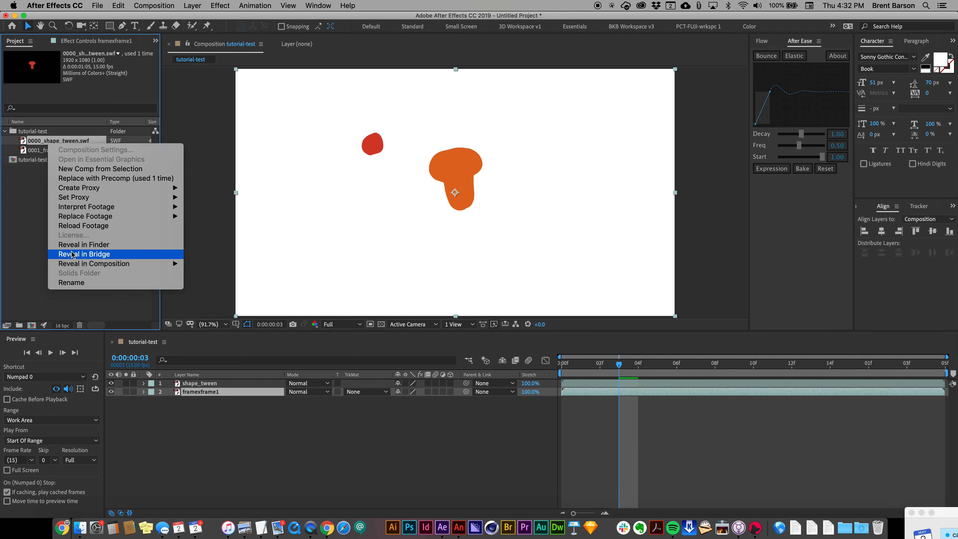
pyautogui.click(74, 225)
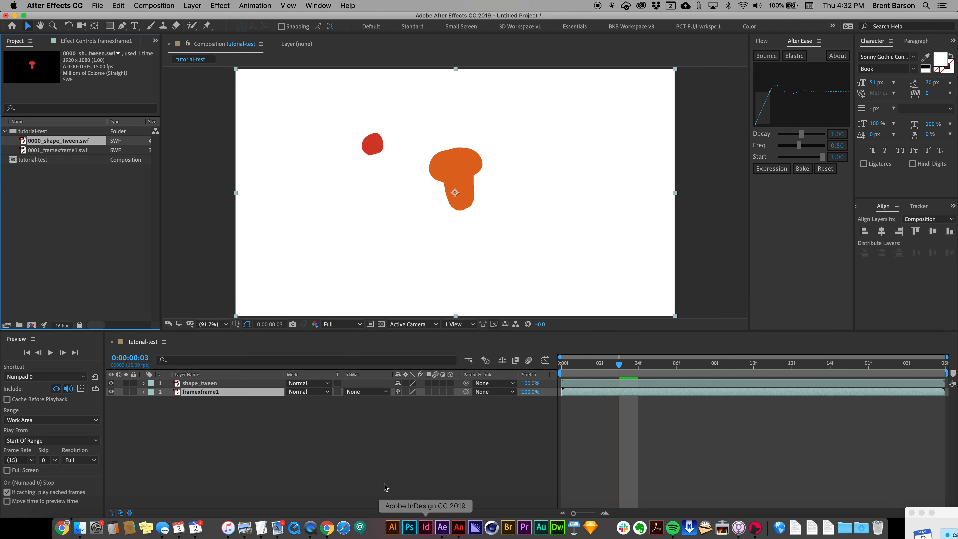
pyautogui.click(457, 520)
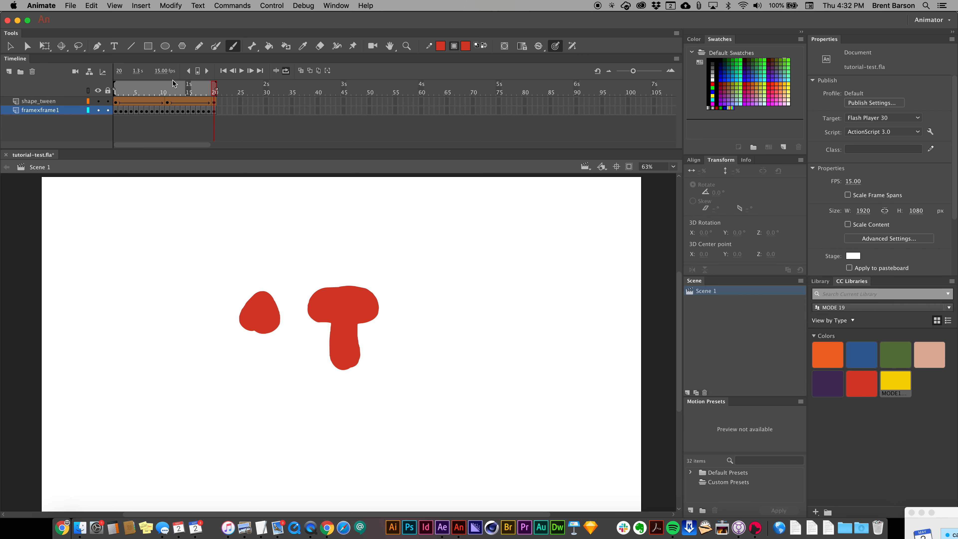